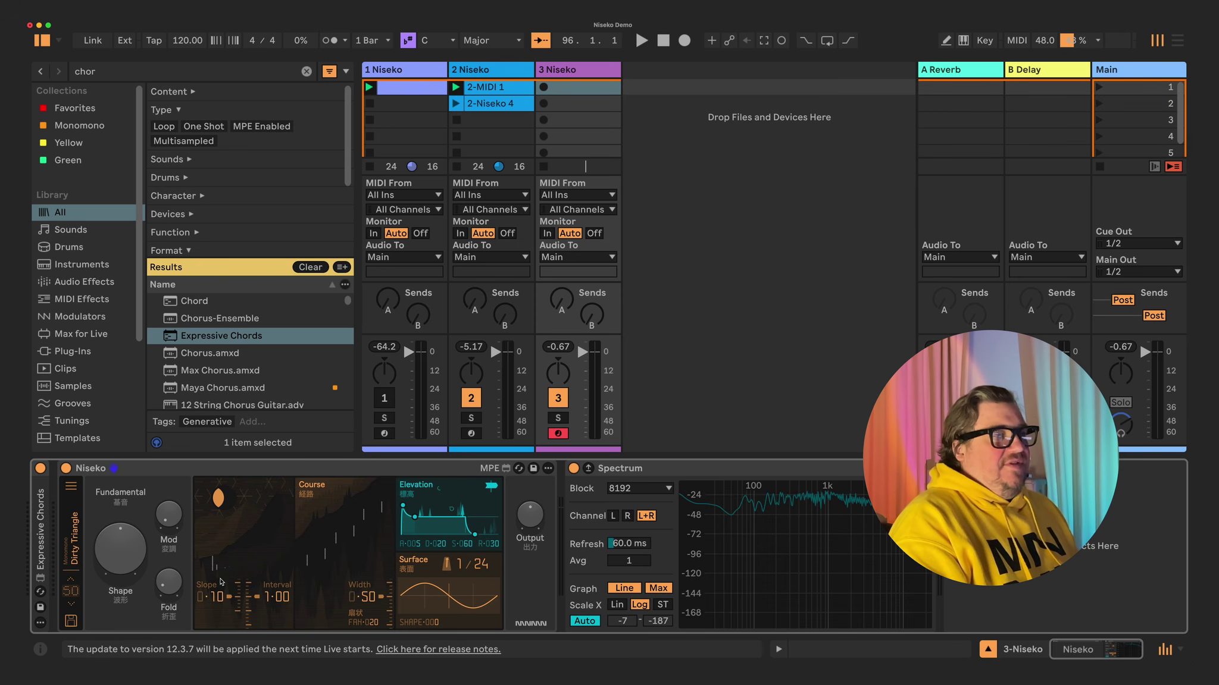
# Step: Vary the Niseko Slope and leave it at 0.34, and try an Interval of 2.00 before returning it to 1.00
pyautogui.moveTo(217, 597); pyautogui.dragTo(242, 567)
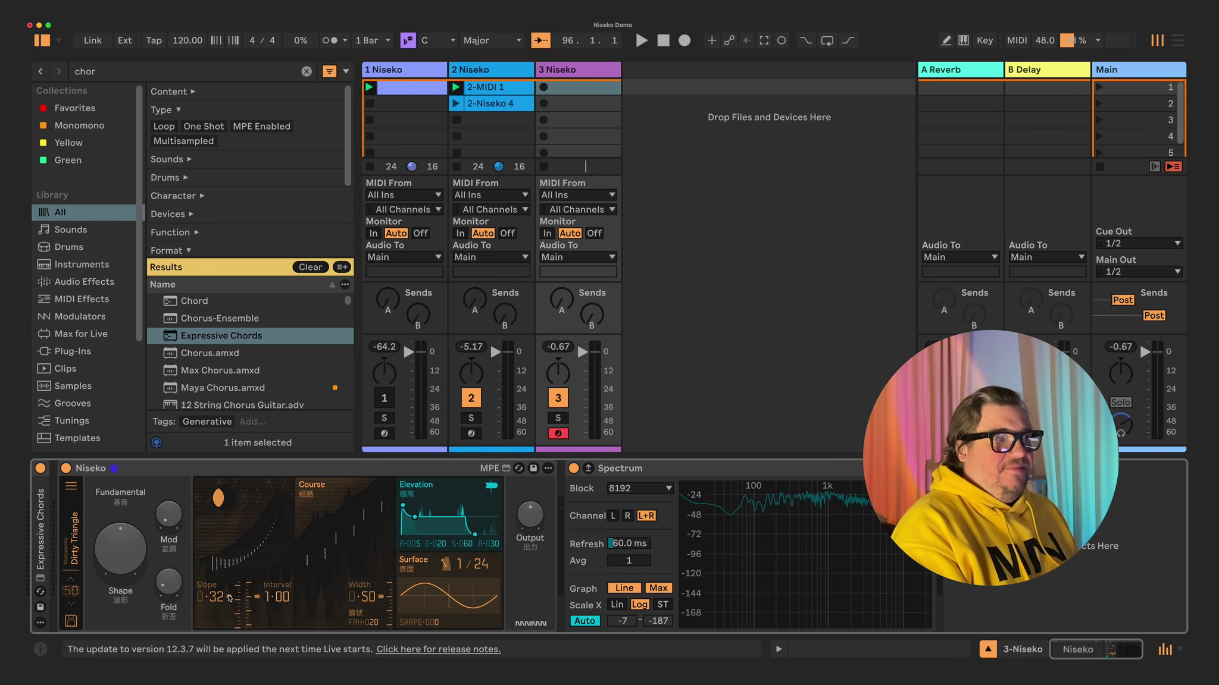
pyautogui.scroll(5, 229, 598)
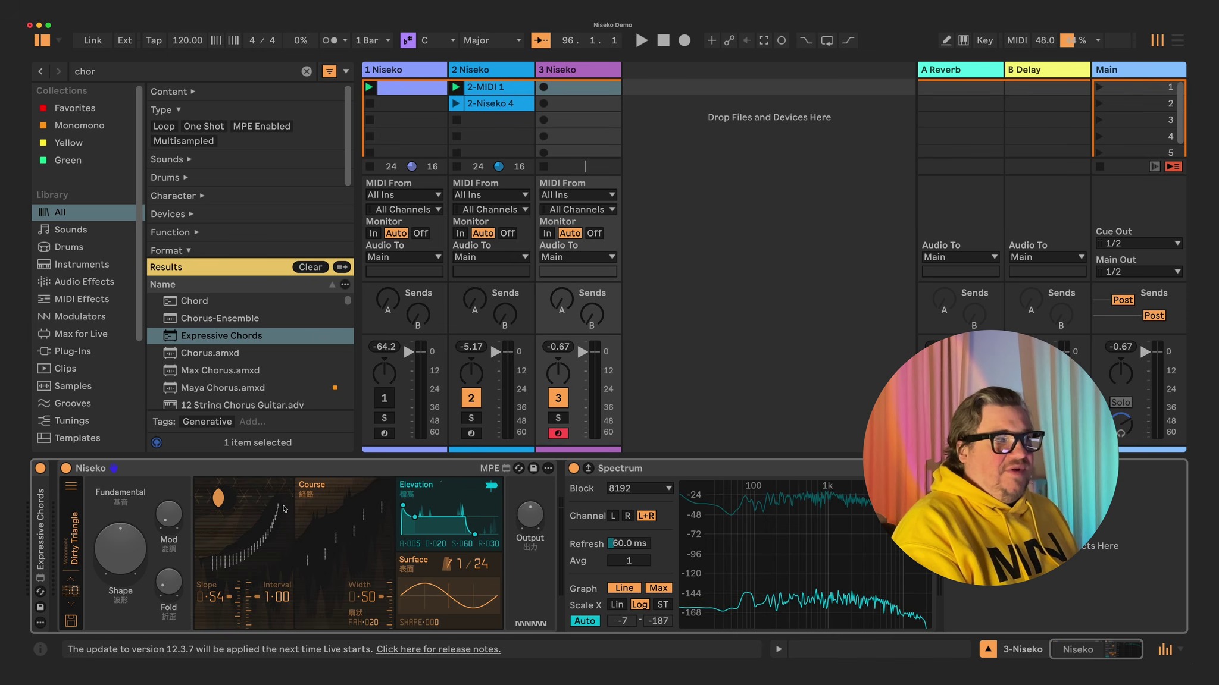
pyautogui.scroll(-6, 238, 598)
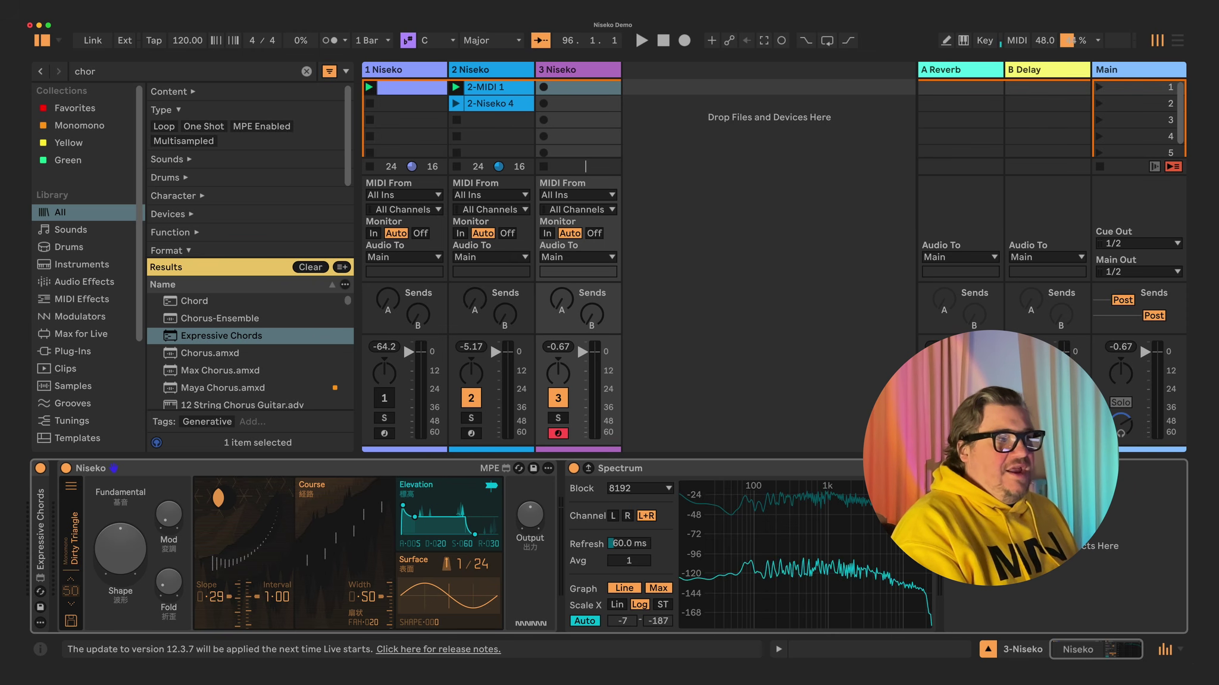
pyautogui.scroll(-3, 216, 570)
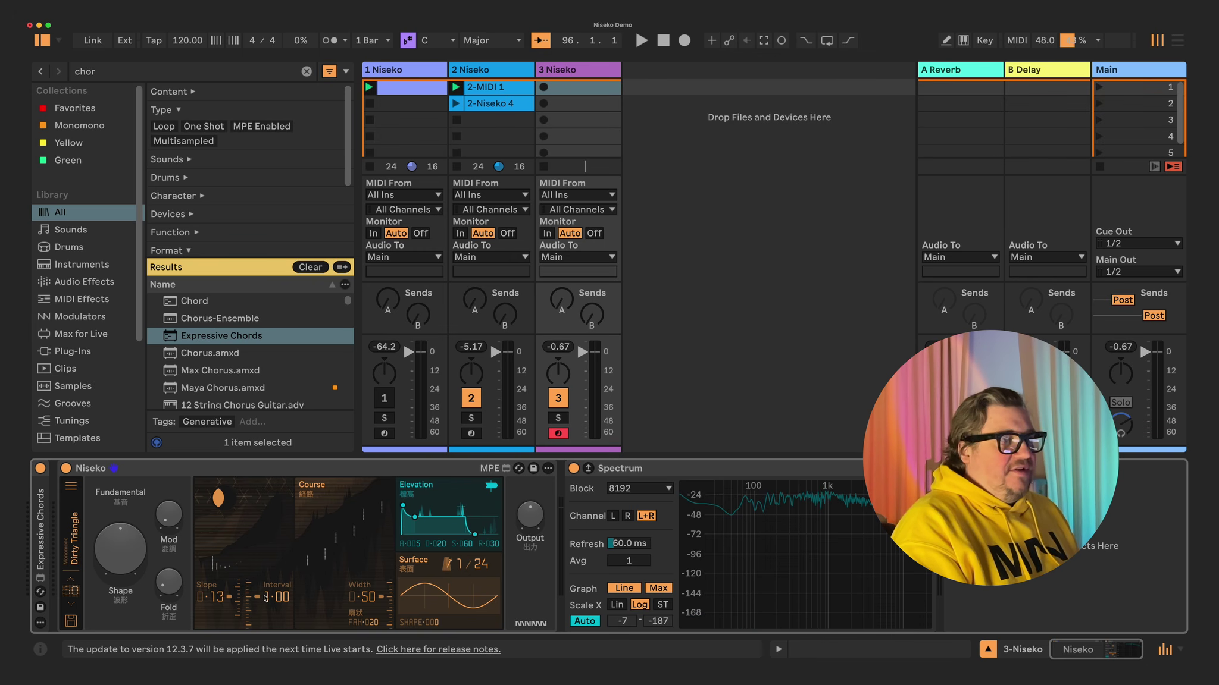
pyautogui.scroll(5, 243, 597)
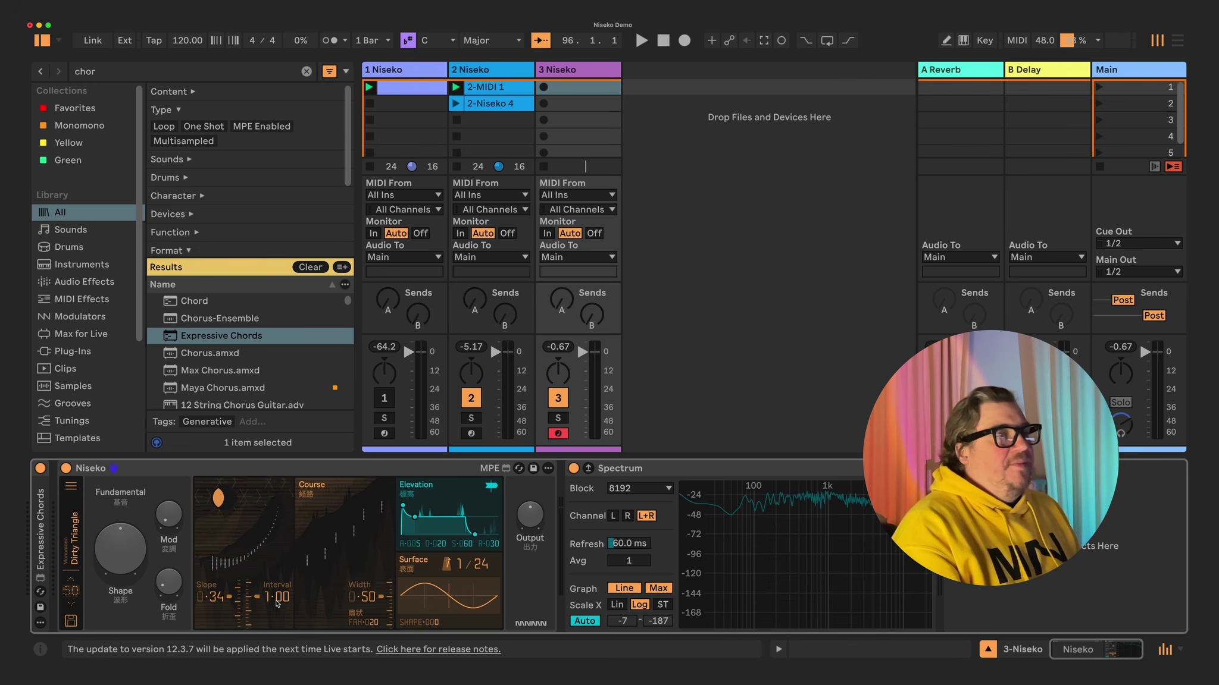
pyautogui.moveTo(278, 598); pyautogui.dragTo(285, 565)
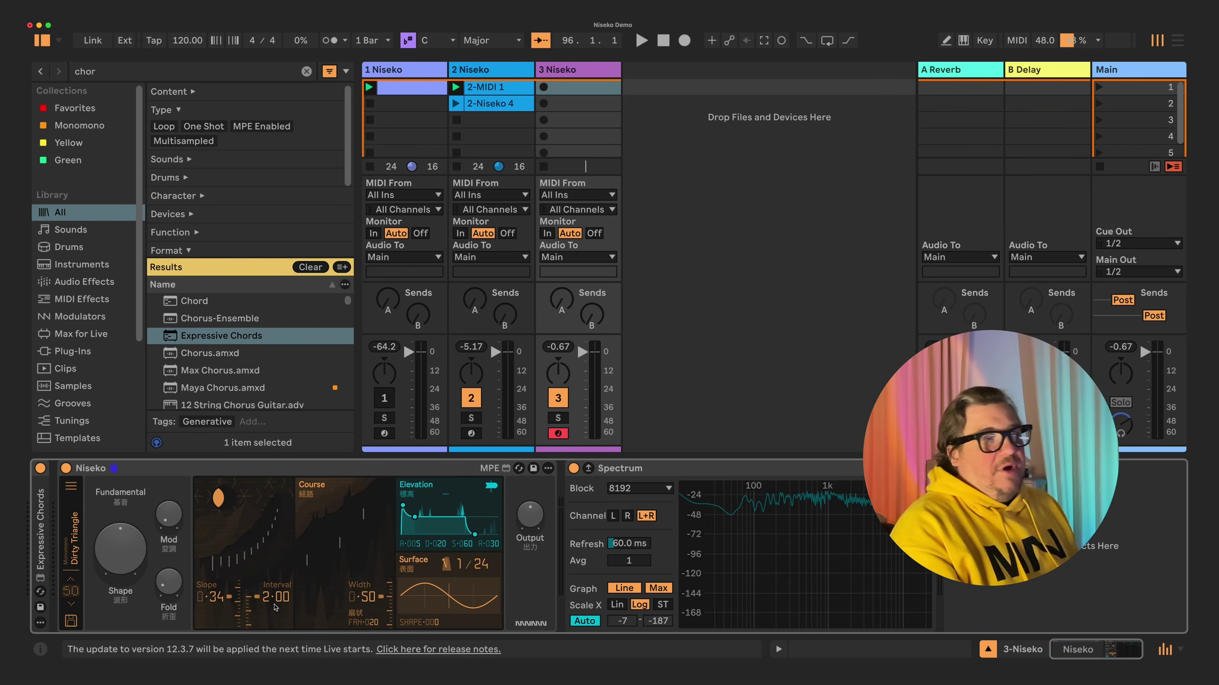
pyautogui.moveTo(274, 607); pyautogui.dragTo(299, 612)
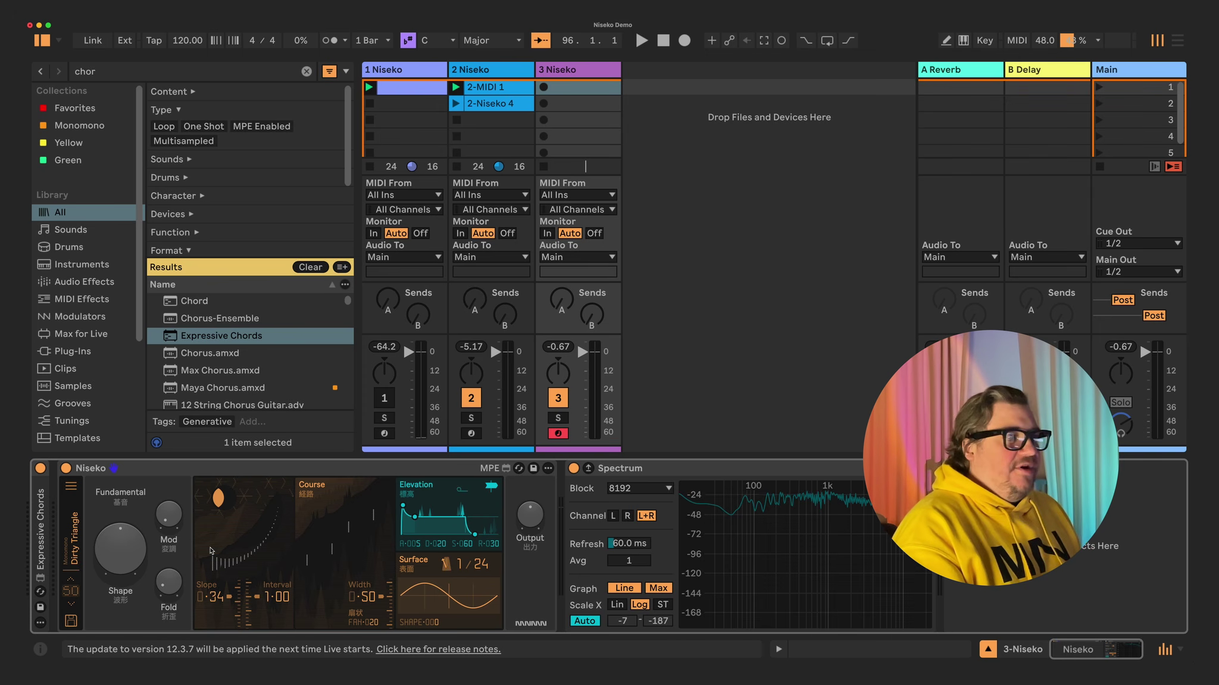
# Step: Load Niseko preset 49, Pure Sin, and enlarge the Spectrum display to the full main view
pyautogui.click(67, 598)
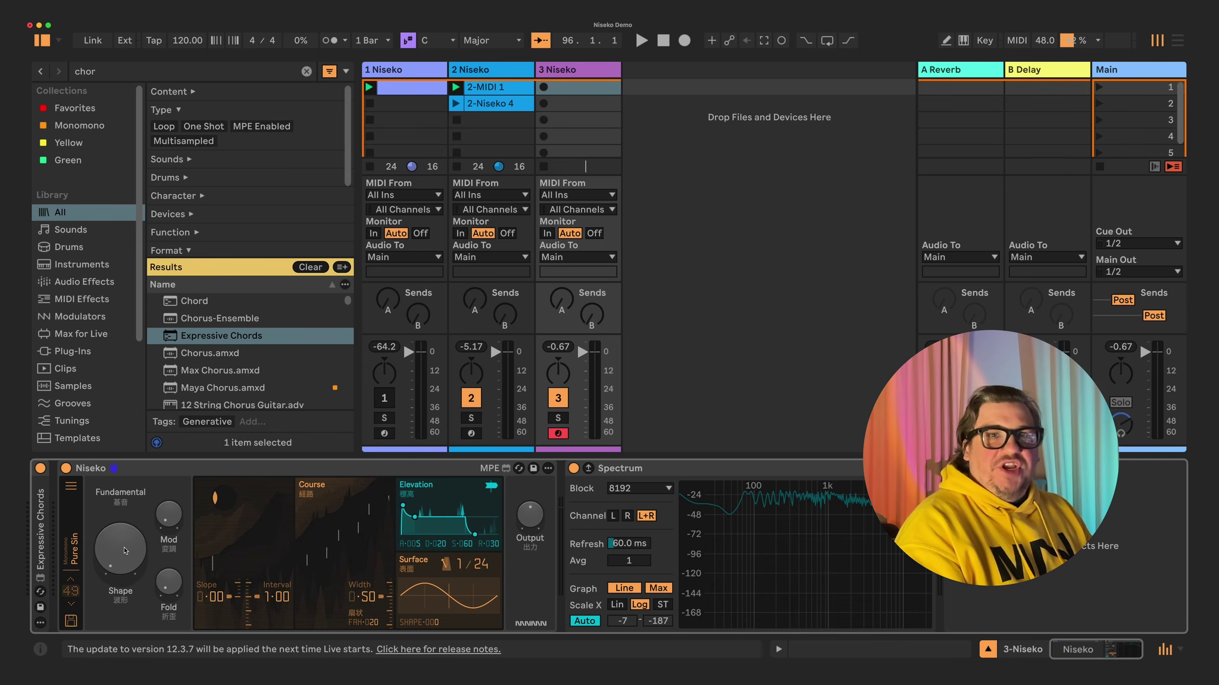
pyautogui.moveTo(125, 550)
pyautogui.mouseDown()
pyautogui.moveTo(125, 571)
pyautogui.moveTo(125, 556)
pyautogui.mouseUp()
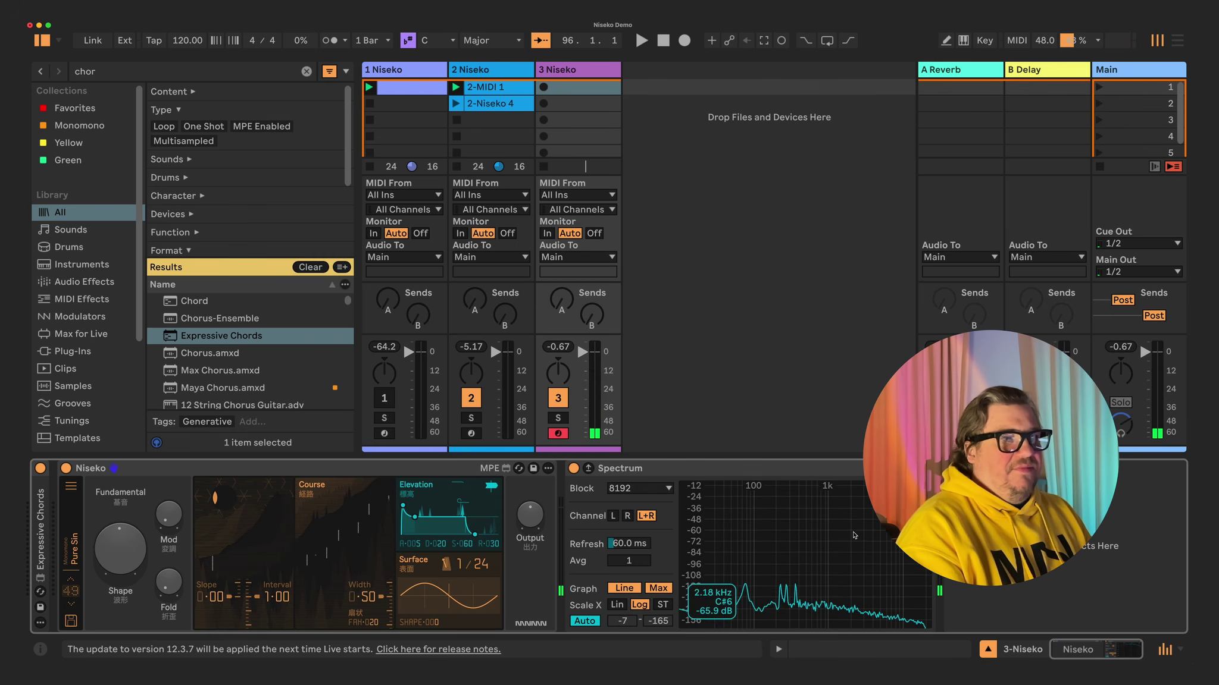
pyautogui.doubleClick(854, 535)
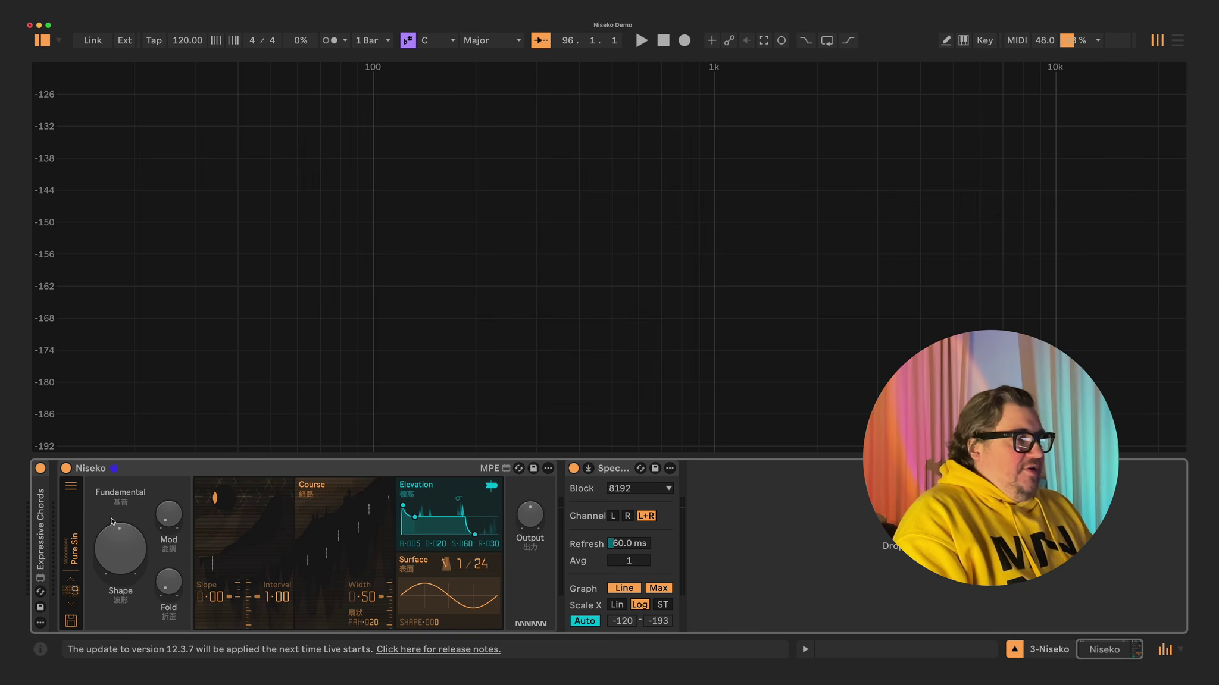
# Step: Disable the Expressive Chords device, clear the Spectrum's peak curve, and sweep Niseko's Fundamental Shape up from its minimum
pyautogui.moveTo(112, 521); pyautogui.dragTo(113, 571)
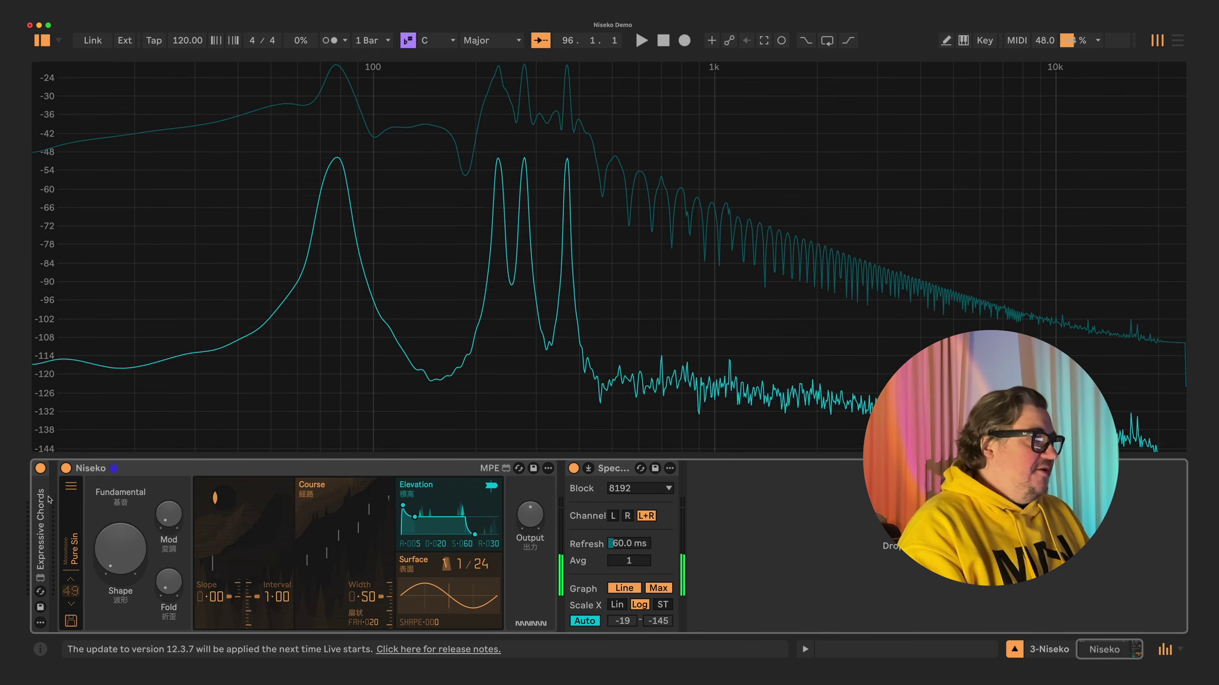
pyautogui.click(39, 467)
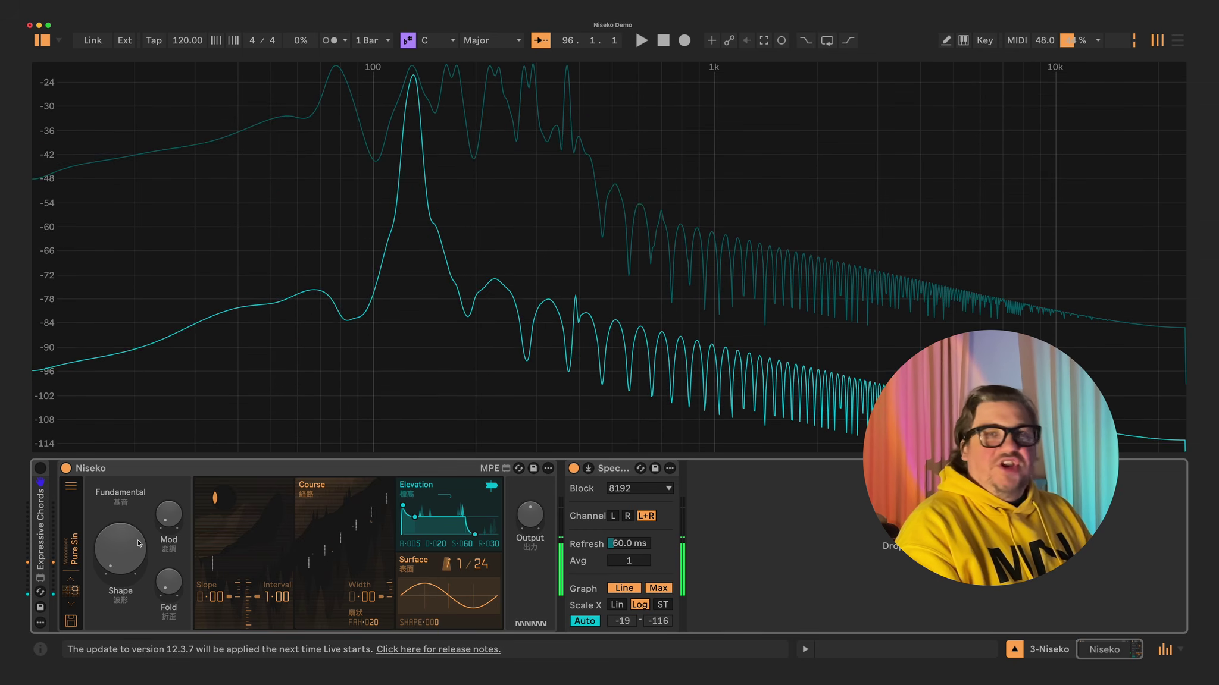
pyautogui.moveTo(117, 557); pyautogui.dragTo(118, 512)
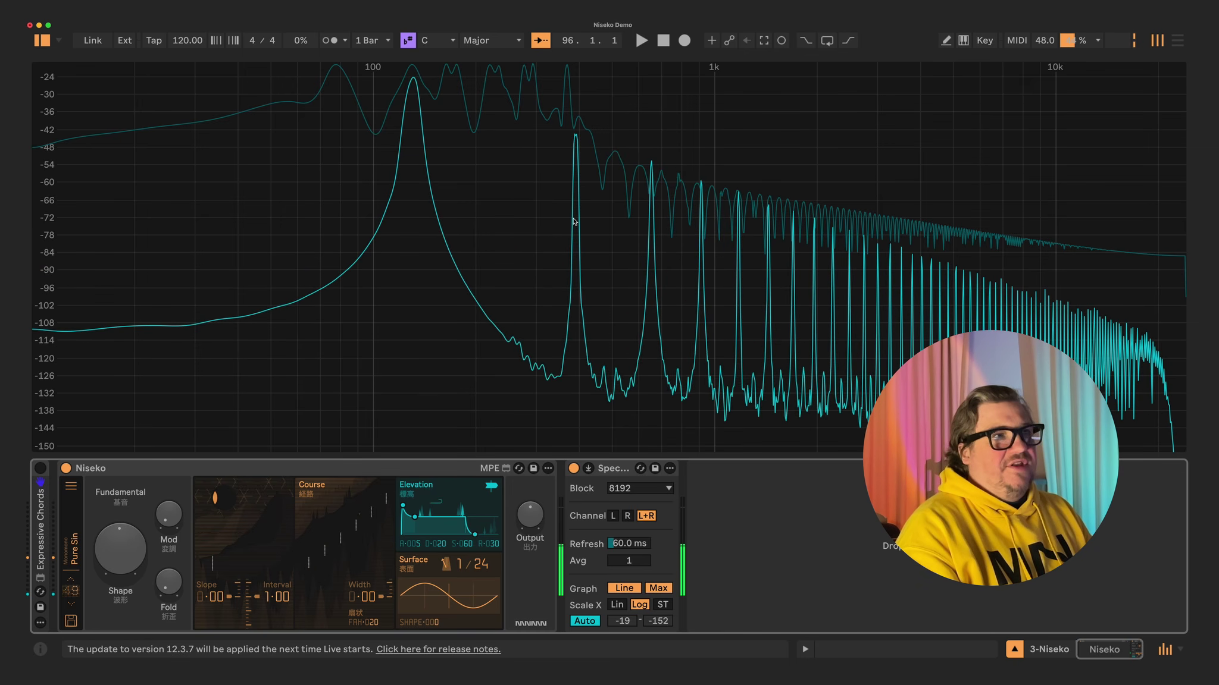
pyautogui.click(586, 180)
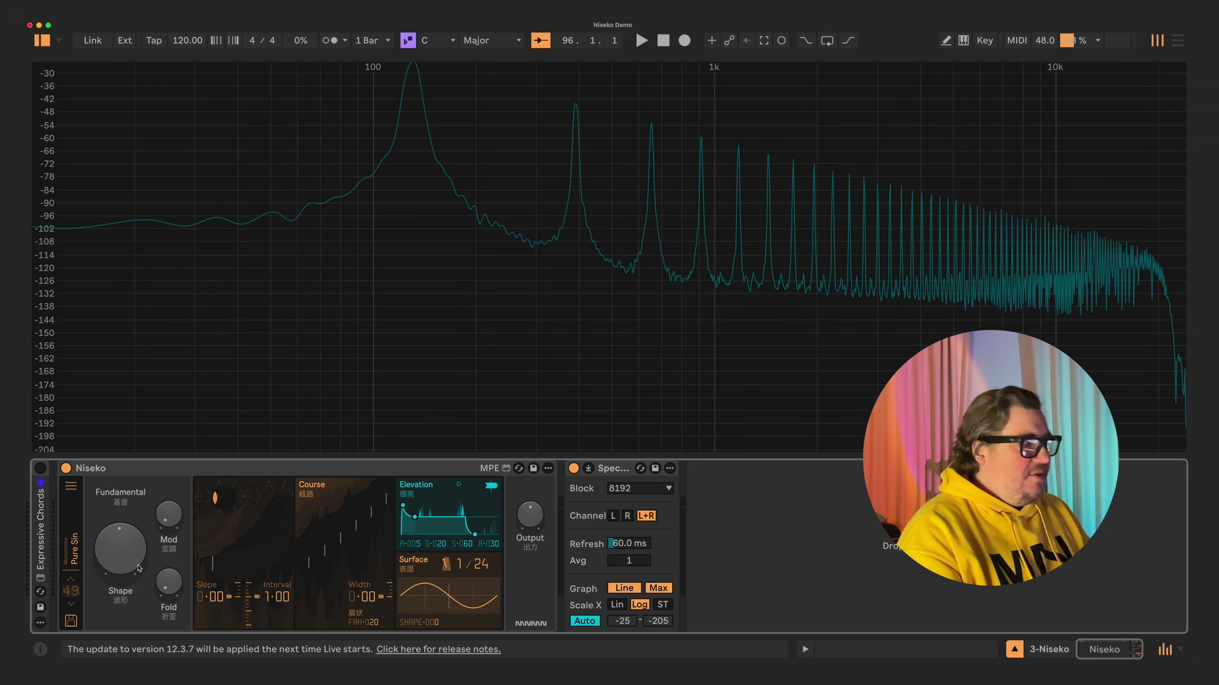
pyautogui.moveTo(136, 563); pyautogui.dragTo(135, 525)
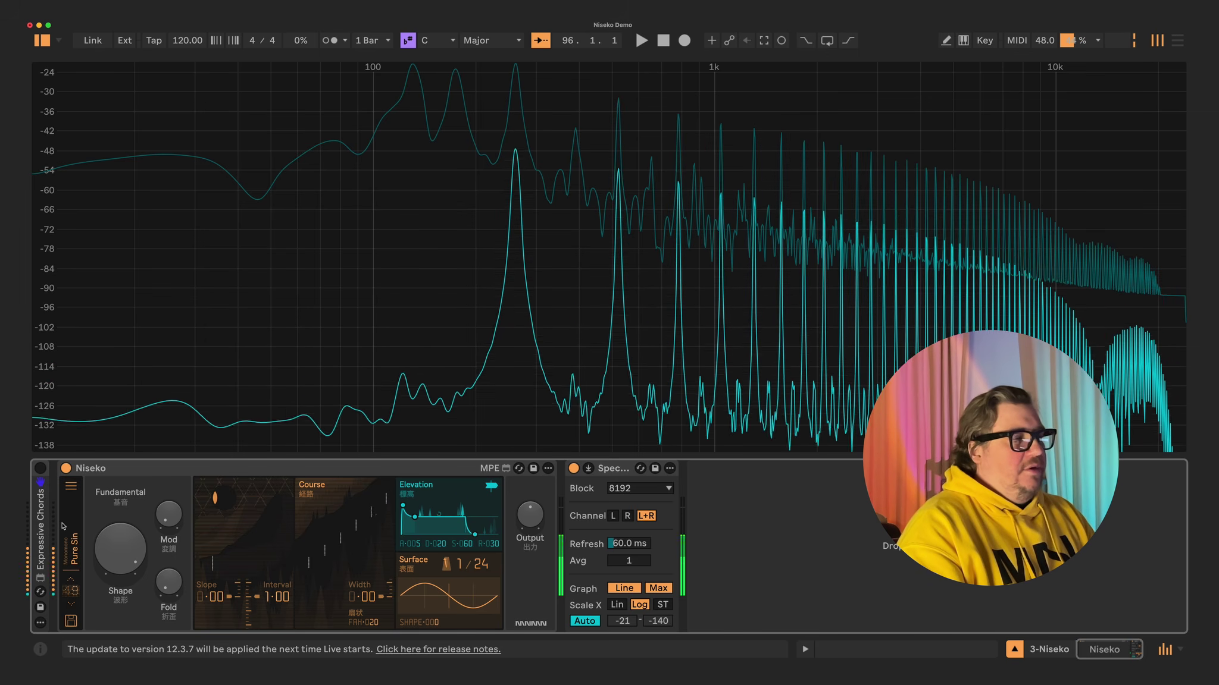
# Step: Re-enable Expressive Chords and raise the Slope to 0.69 while varying the Fundamental Shape
pyautogui.click(40, 469)
pyautogui.moveTo(123, 526)
pyautogui.mouseDown()
pyautogui.moveTo(126, 553)
pyautogui.moveTo(126, 532)
pyautogui.mouseUp()
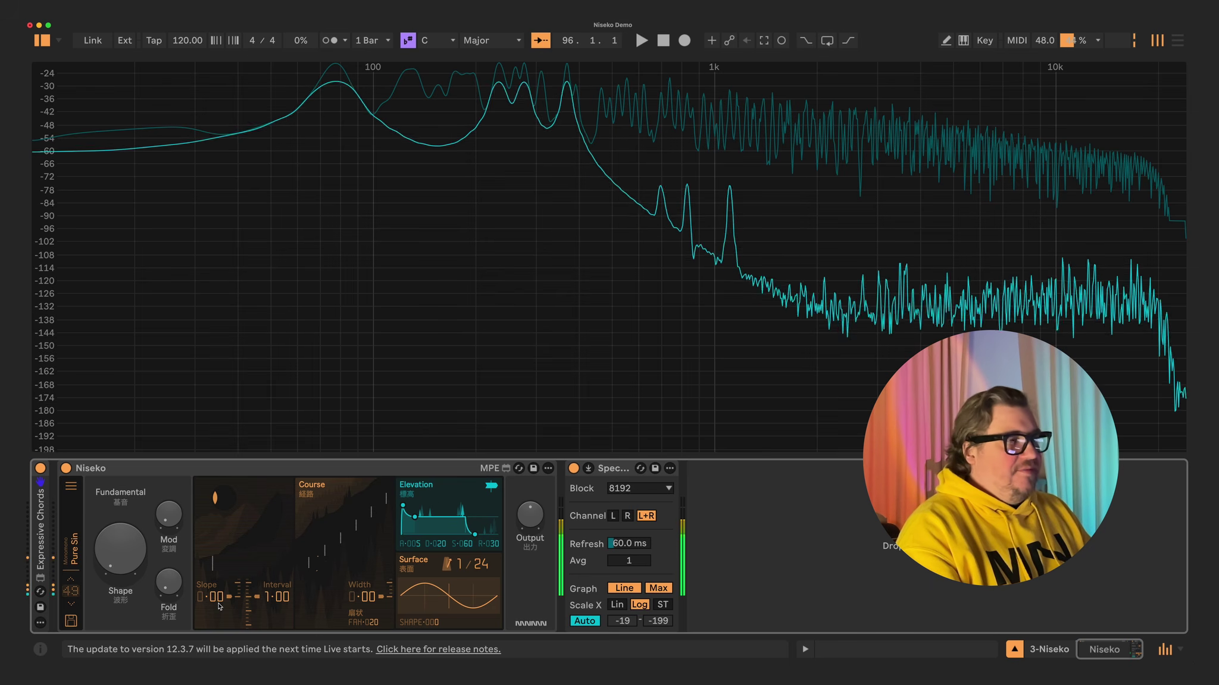
pyautogui.moveTo(219, 606); pyautogui.dragTo(219, 571)
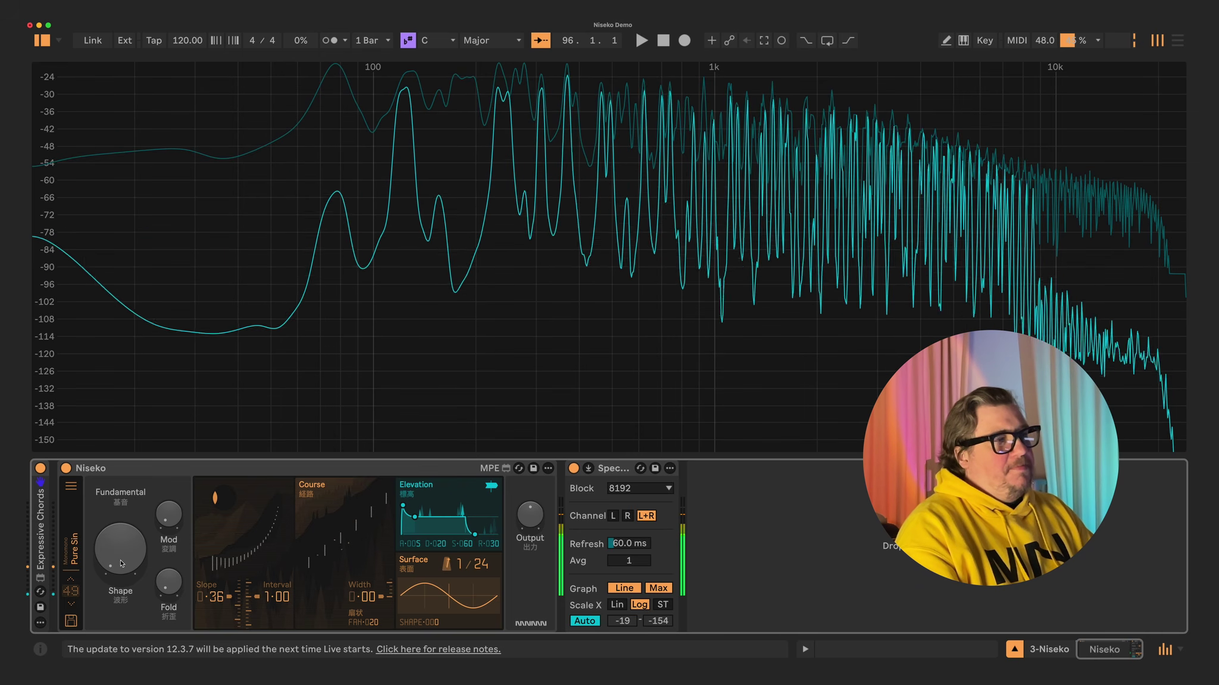
pyautogui.moveTo(219, 597)
pyautogui.mouseDown()
pyautogui.moveTo(219, 576)
pyautogui.moveTo(215, 610)
pyautogui.mouseUp()
pyautogui.moveTo(133, 558); pyautogui.dragTo(132, 552)
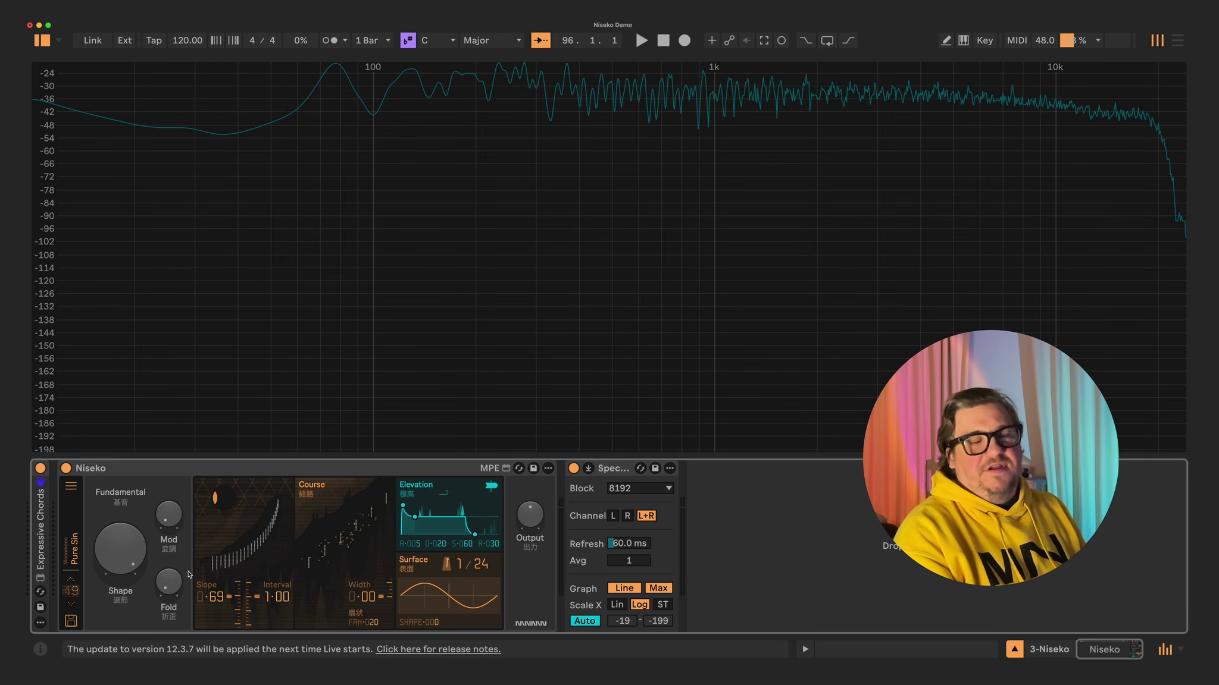
# Step: Return the Shape to its minimum and the Slope to 0.00, and try the Mod control
pyautogui.moveTo(102, 529); pyautogui.dragTo(182, 601)
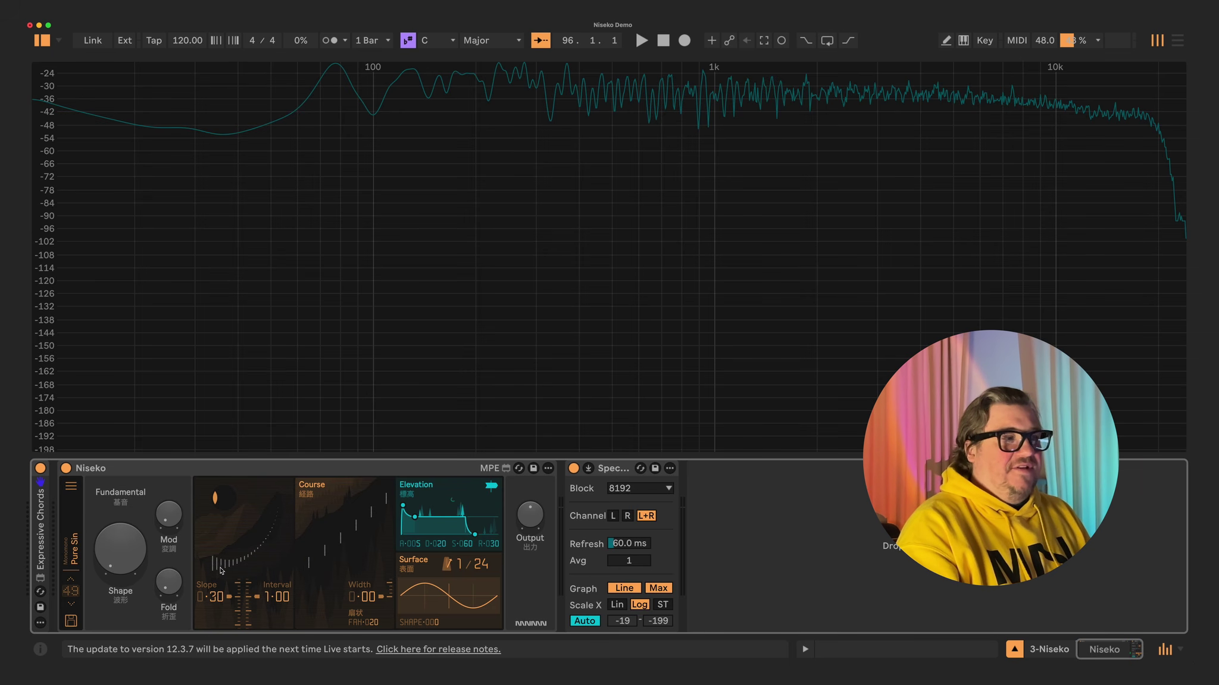
pyautogui.moveTo(213, 597); pyautogui.dragTo(213, 630)
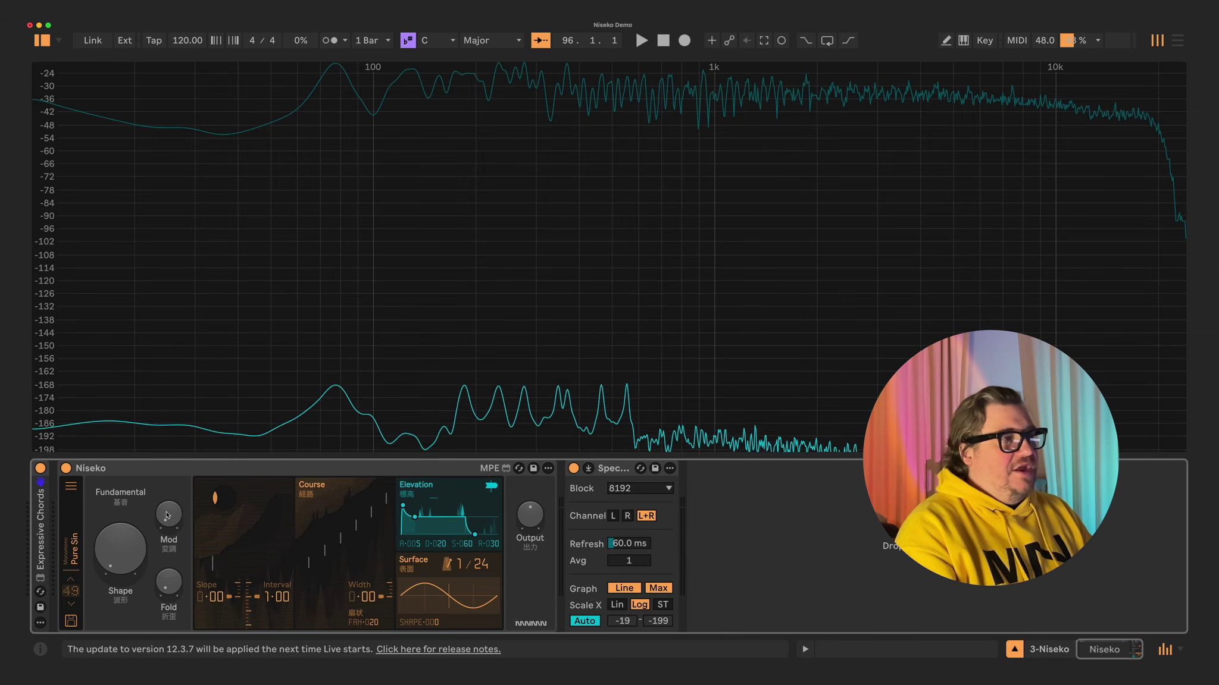
pyautogui.moveTo(167, 514); pyautogui.dragTo(167, 488)
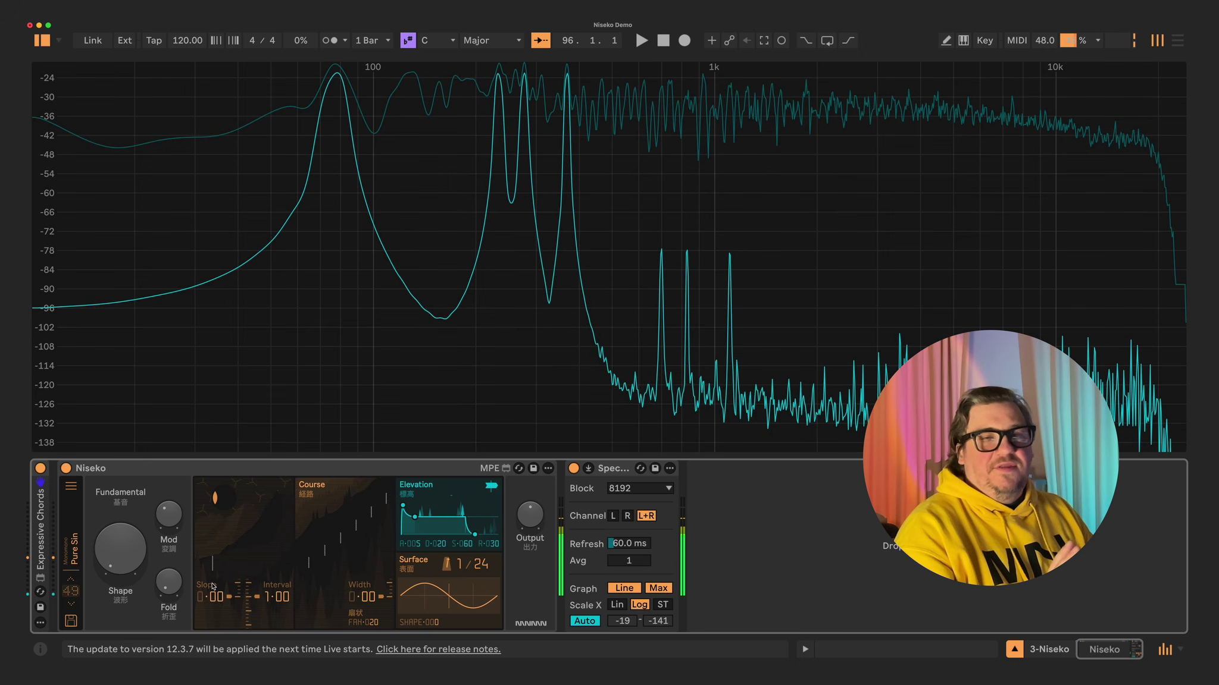
# Step: Raise the Slope to 0.38, and switch the leaf-shaped symbol above the harmonics to a full circle and back
pyautogui.moveTo(220, 605); pyautogui.dragTo(220, 592)
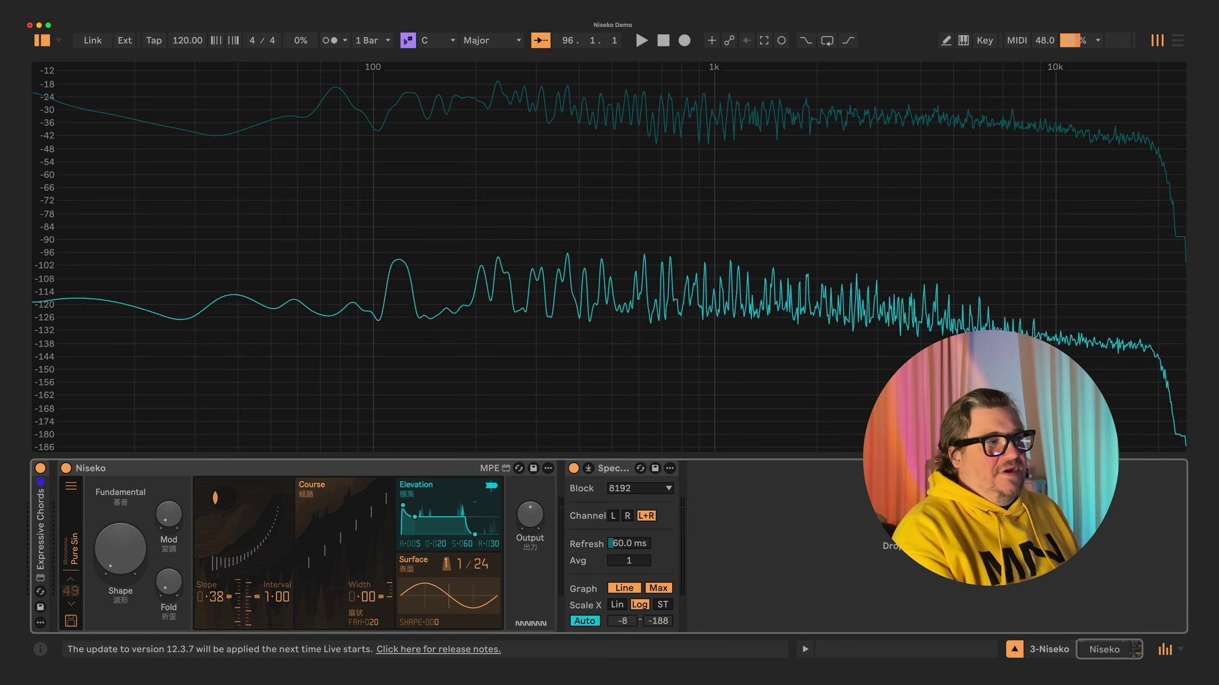
pyautogui.click(219, 503)
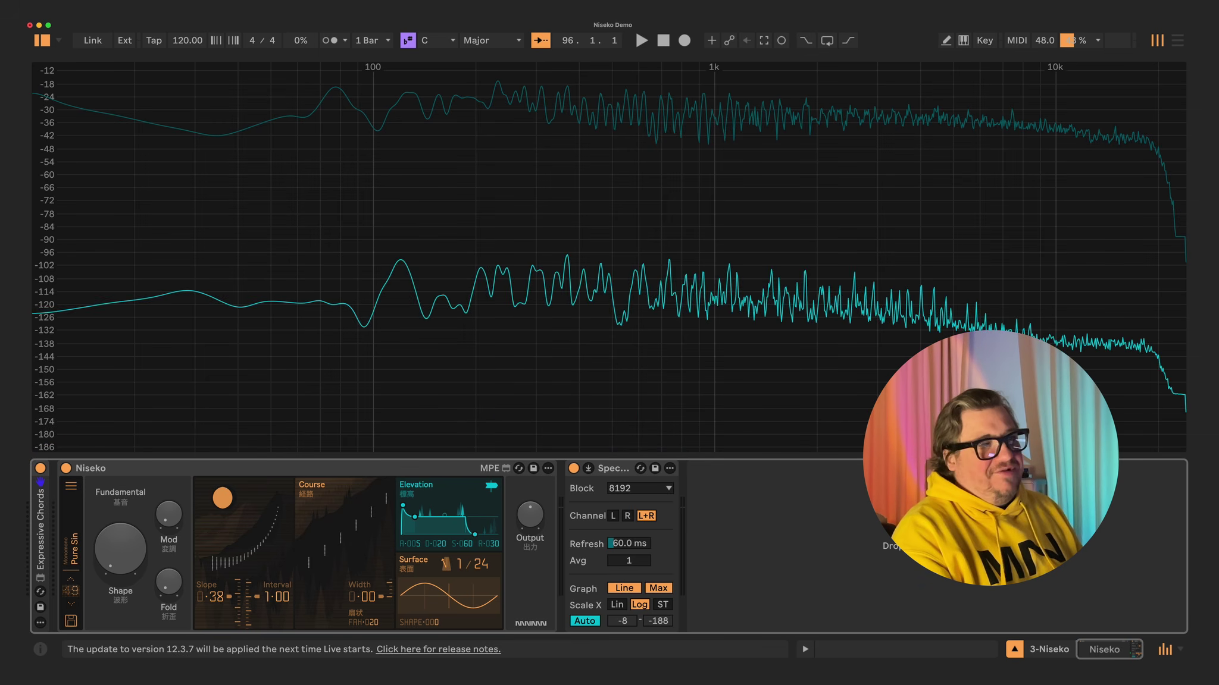
pyautogui.click(209, 513)
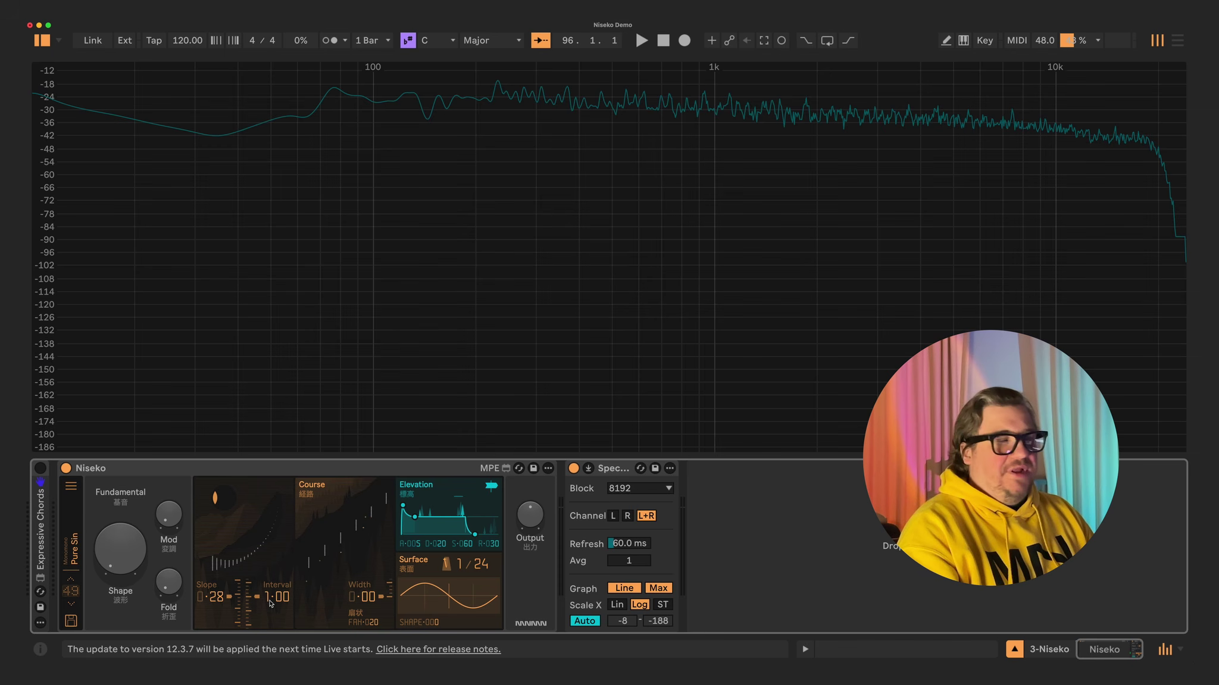
# Step: Try an Interval of 0.62, then set the Slope to 0.47 and the Interval to 1.53 while adjusting the Shape
pyautogui.moveTo(274, 597); pyautogui.dragTo(272, 601)
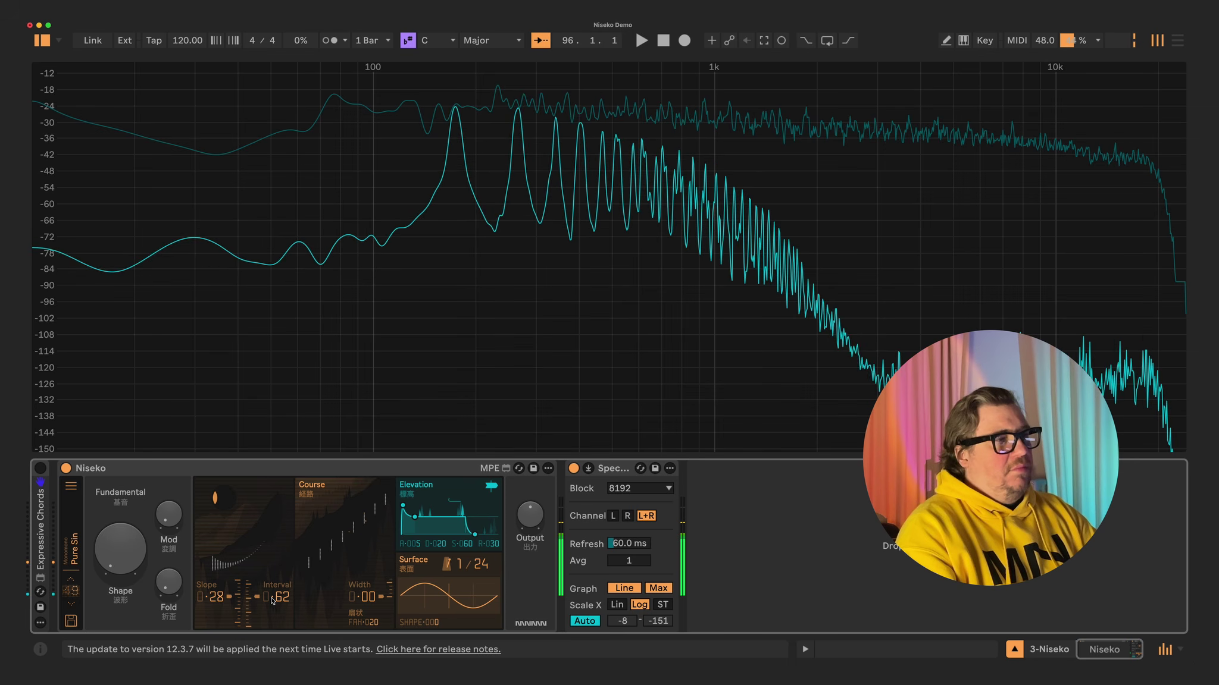
pyautogui.moveTo(216, 596); pyautogui.dragTo(184, 593)
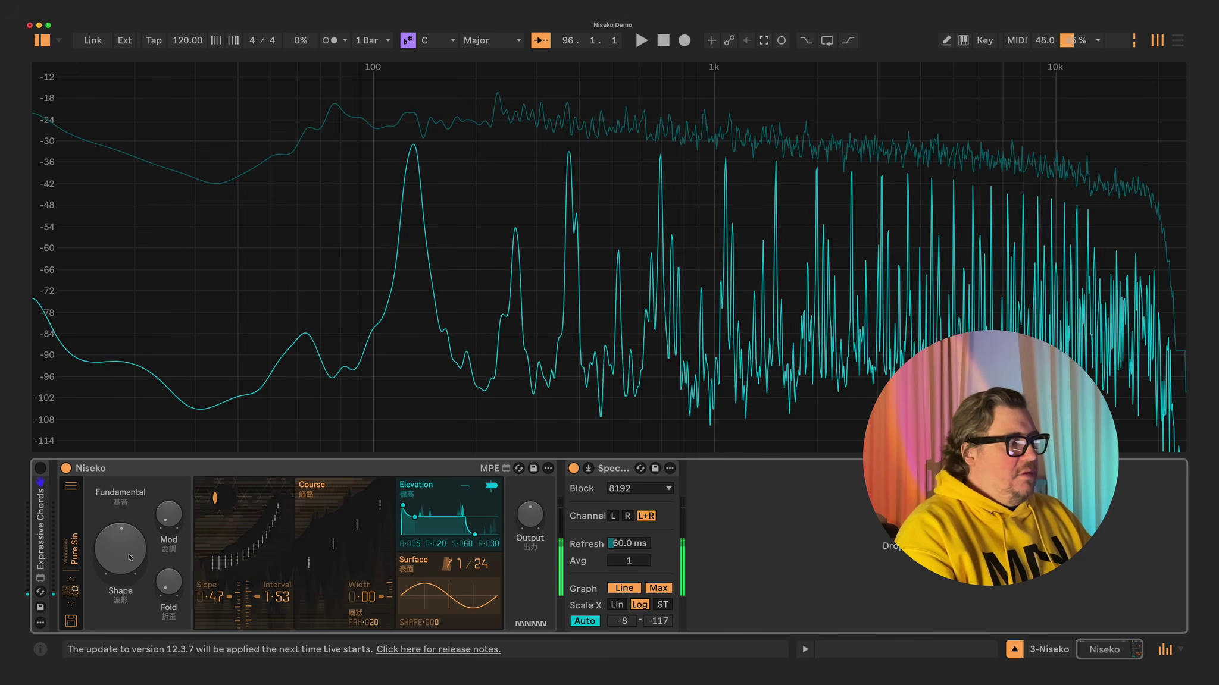
pyautogui.moveTo(130, 557); pyautogui.dragTo(129, 557)
# Step: Try Interval values of 2.00 and 0.55, and reset the Interval to 1.00
pyautogui.moveTo(277, 597); pyautogui.dragTo(284, 605)
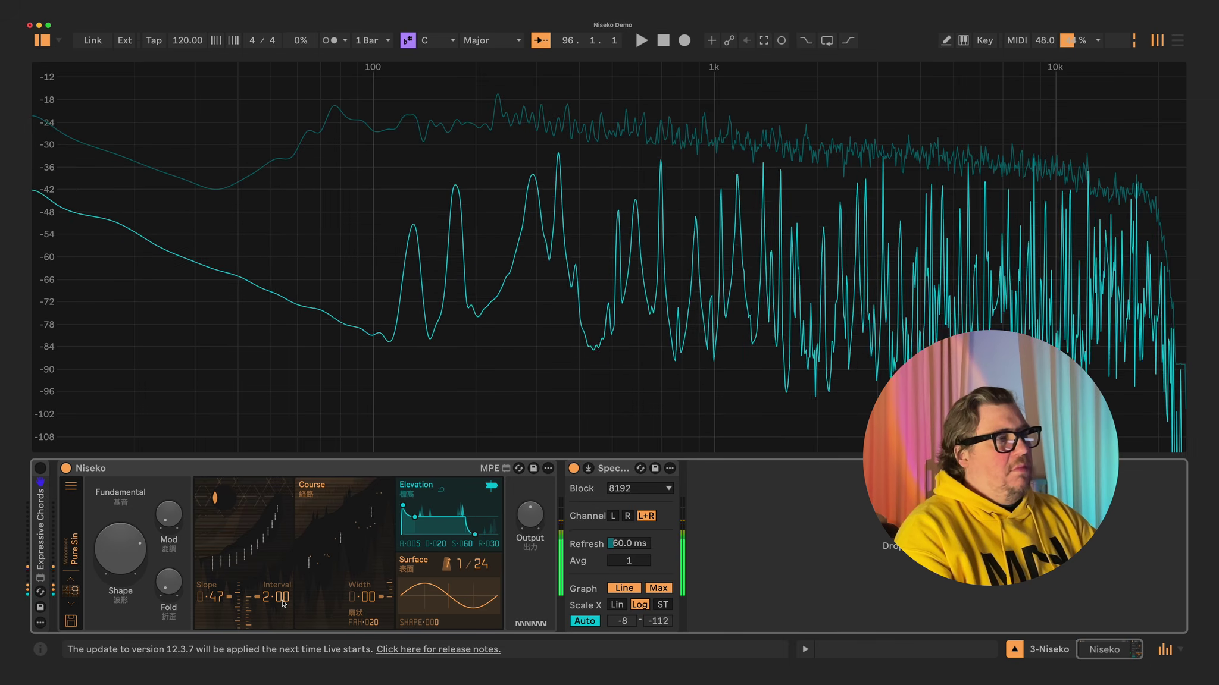
pyautogui.moveTo(283, 604); pyautogui.dragTo(284, 604)
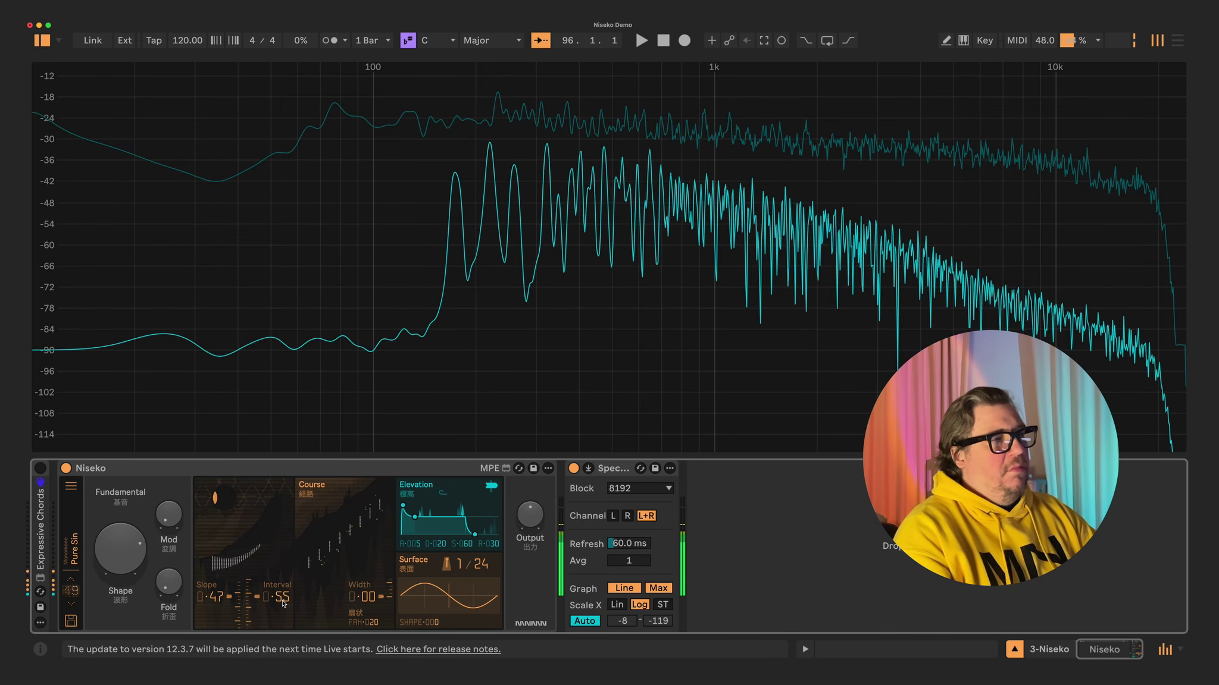
pyautogui.click(247, 587)
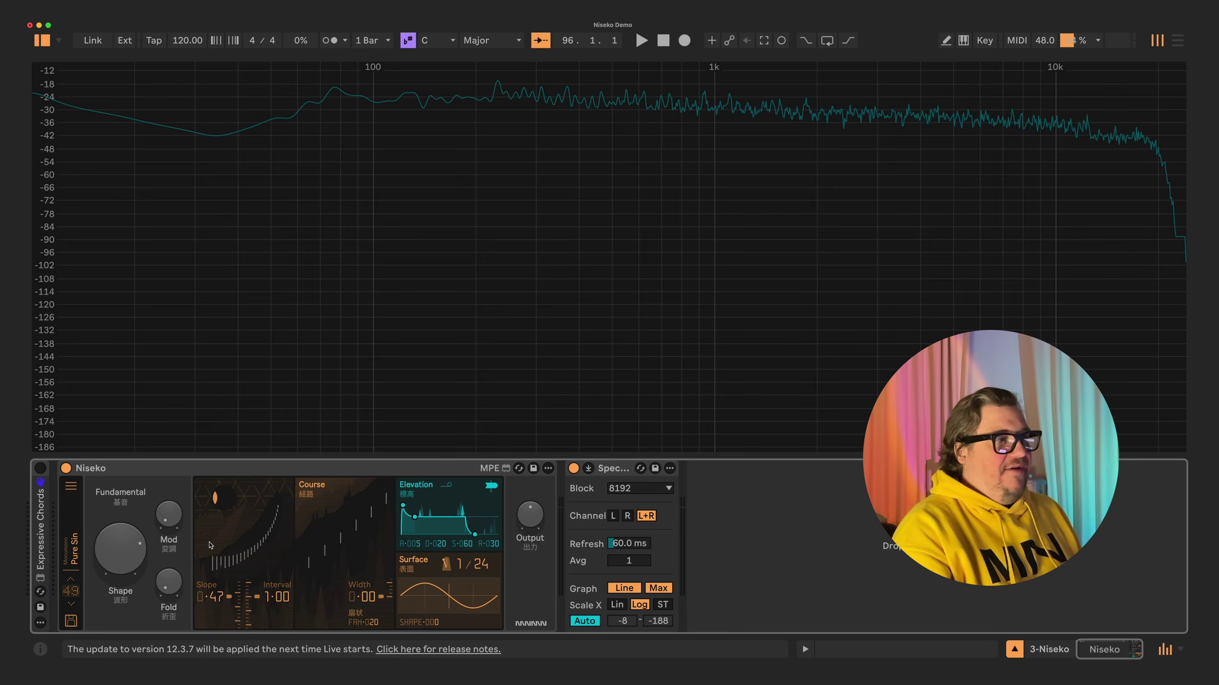
# Step: Load Niseko preset 01, The Cascades, and re-enable the Expressive Chords device
pyautogui.click(71, 575)
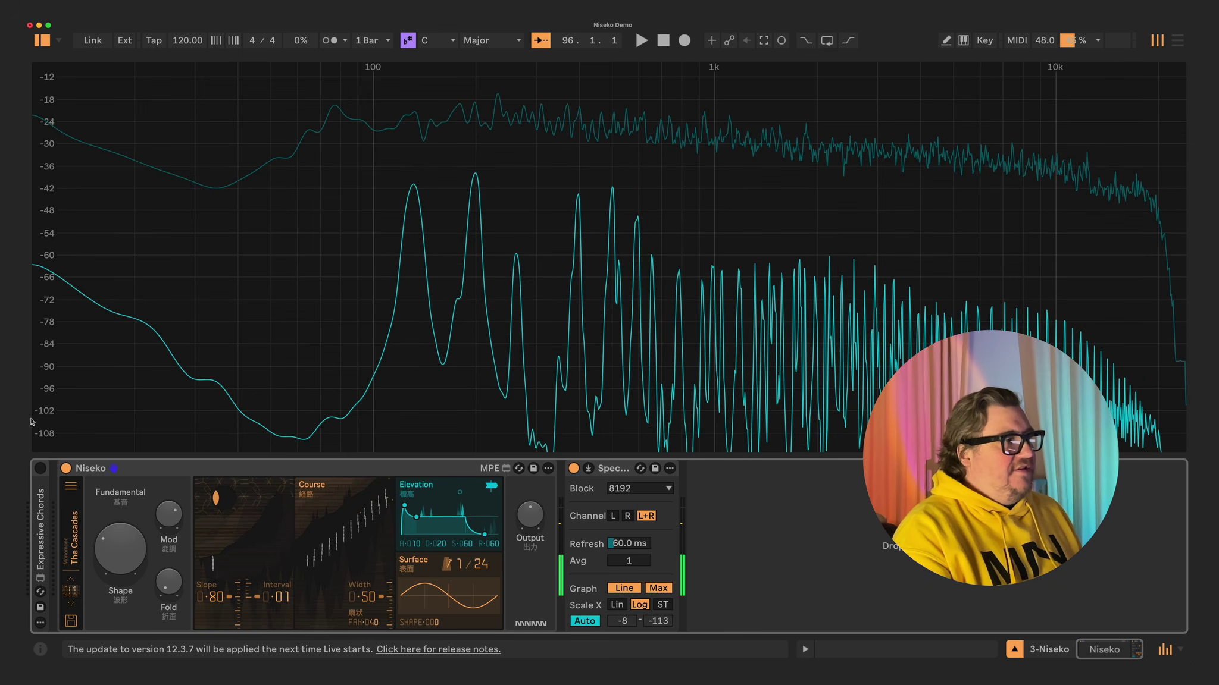
pyautogui.click(40, 468)
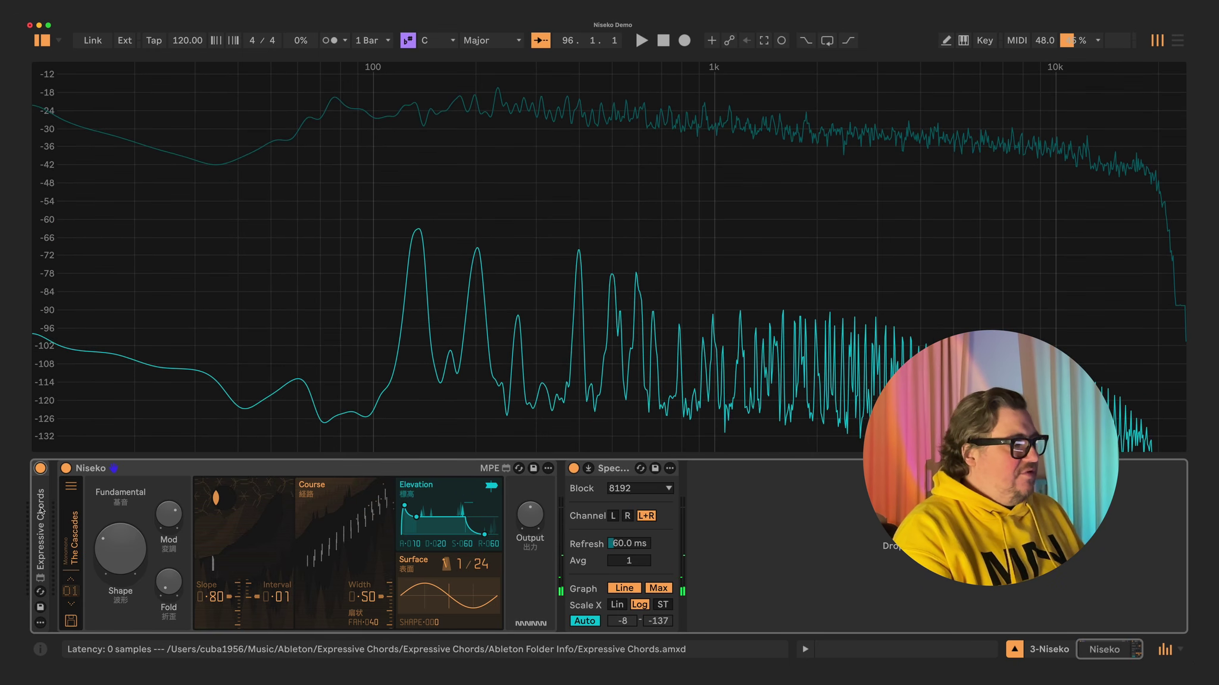
# Step: Try a Width of 0.00, then set Niseko's Width to 1.00 and its FAN amount to 100
pyautogui.moveTo(361, 596); pyautogui.dragTo(360, 604)
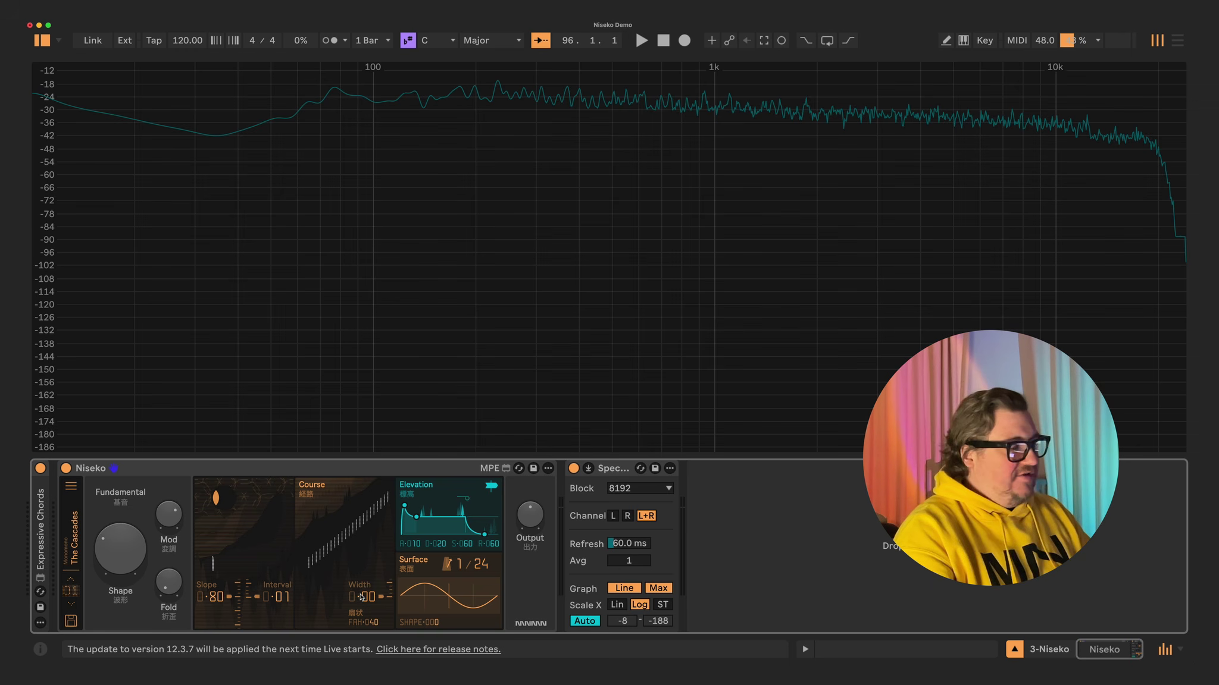
pyautogui.moveTo(372, 608)
pyautogui.mouseDown()
pyautogui.moveTo(372, 520)
pyautogui.moveTo(371, 615)
pyautogui.moveTo(384, 641)
pyautogui.moveTo(369, 603)
pyautogui.moveTo(369, 639)
pyautogui.moveTo(369, 597)
pyautogui.mouseUp()
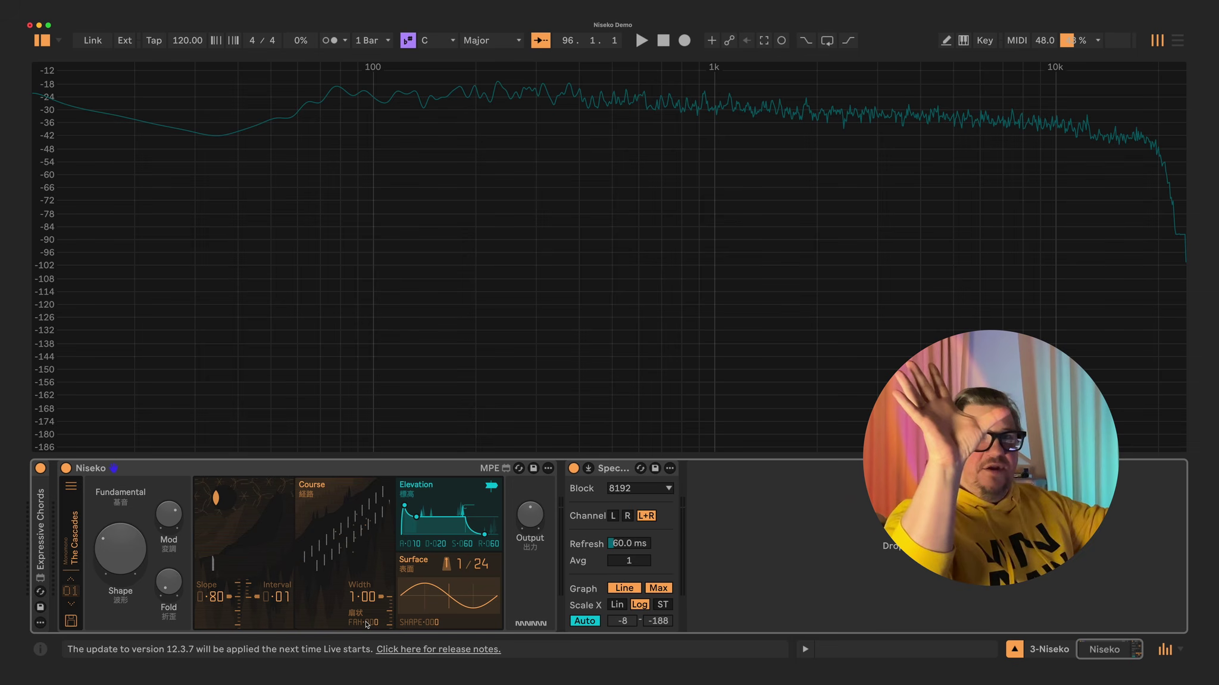
pyautogui.moveTo(363, 623); pyautogui.dragTo(363, 574)
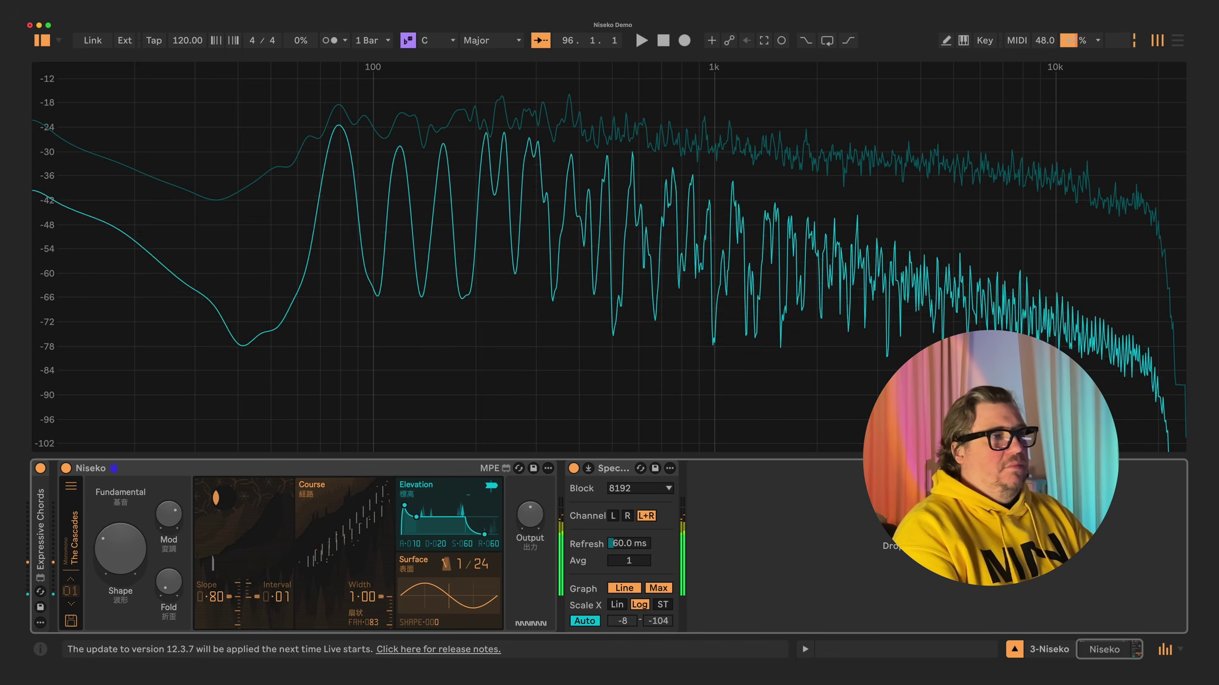
pyautogui.scroll(17, 370, 623)
pyautogui.moveTo(370, 623)
pyautogui.mouseDown()
pyautogui.moveTo(370, 633)
pyautogui.moveTo(370, 601)
pyautogui.mouseUp()
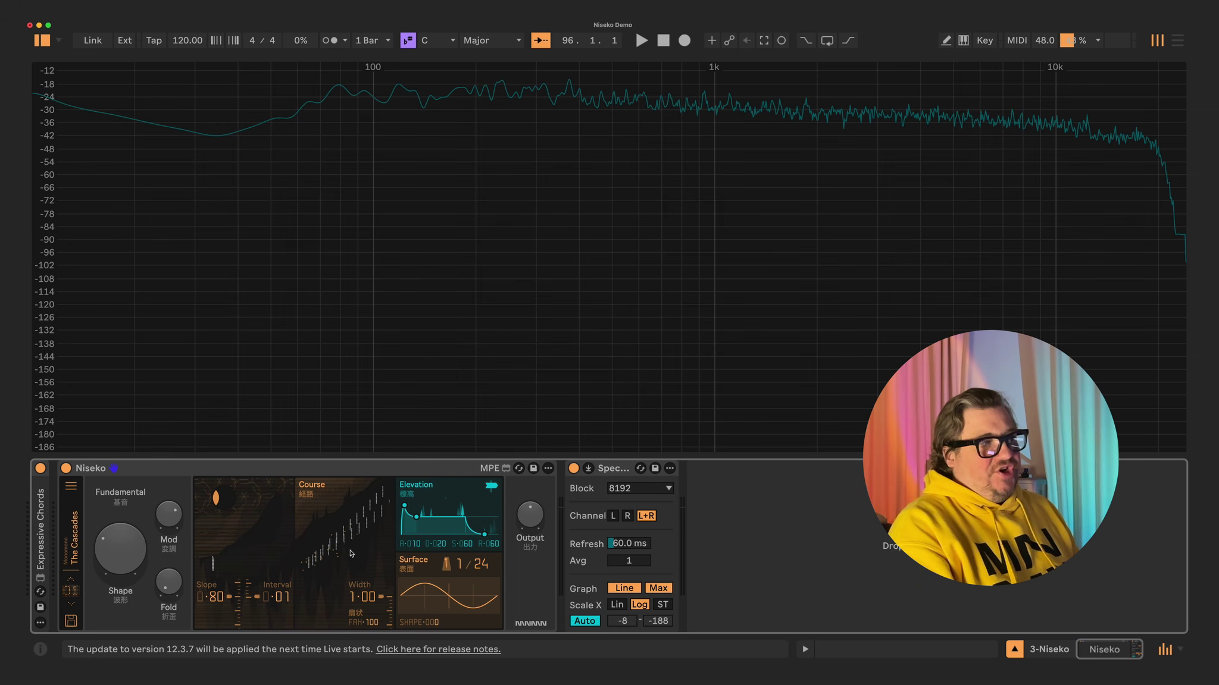
# Step: Try a Slope of 1.00, then set Niseko's Interval to 1.00 and its Slope to 0.30
pyautogui.click(209, 594)
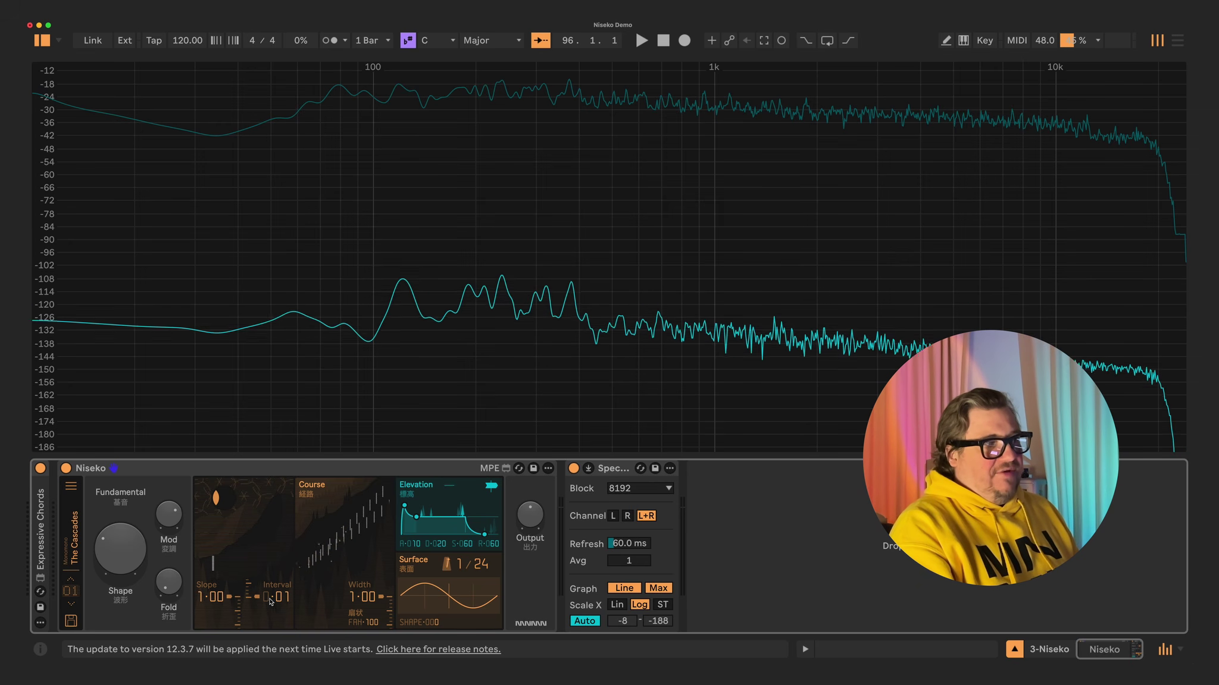
pyautogui.moveTo(241, 598)
pyautogui.mouseDown()
pyautogui.moveTo(264, 599)
pyautogui.moveTo(300, 537)
pyautogui.moveTo(282, 601)
pyautogui.mouseUp()
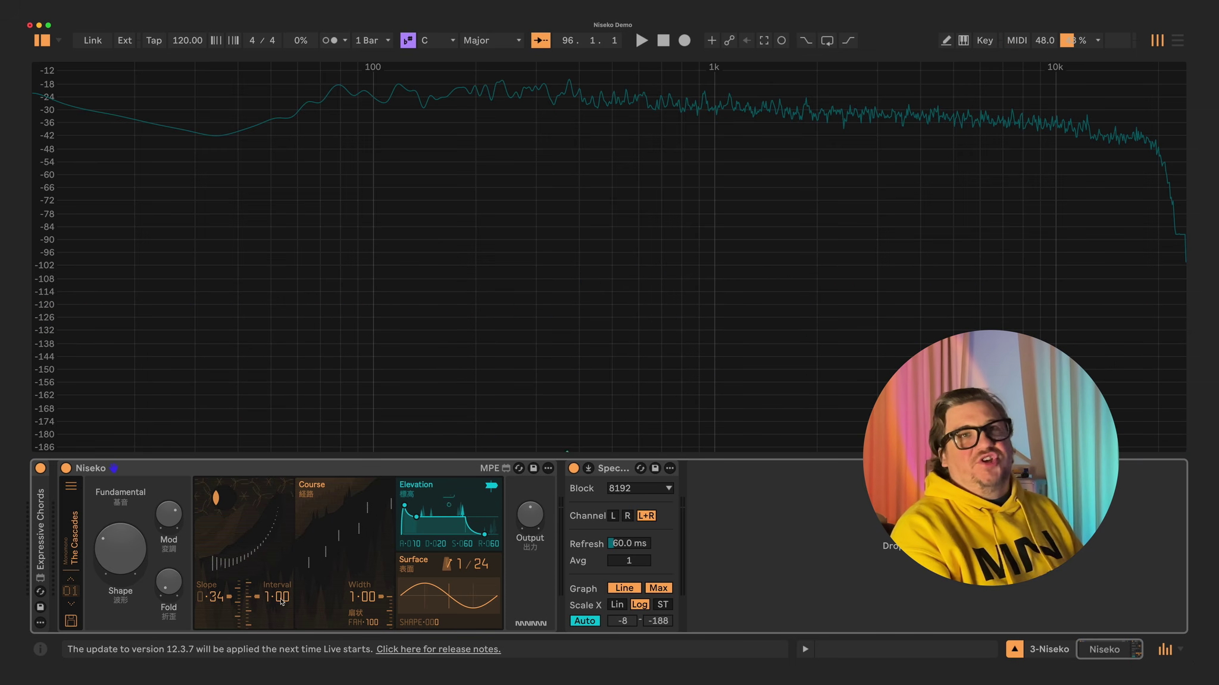
pyautogui.click(238, 615)
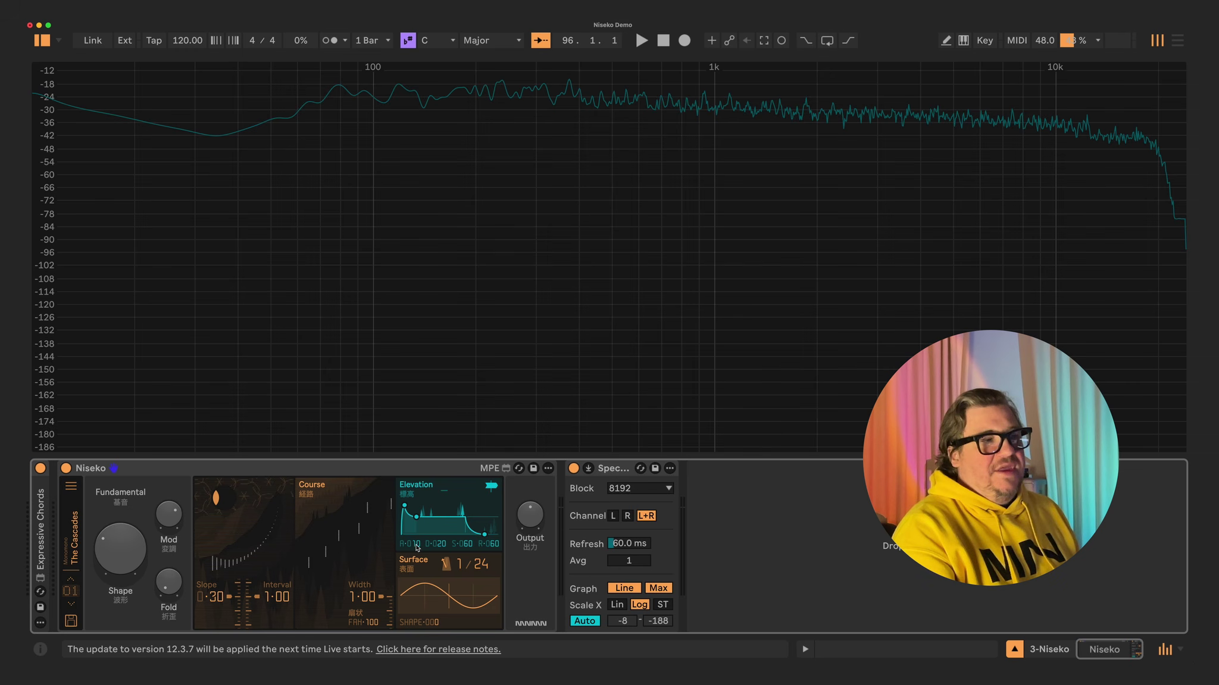
# Step: Set the Elevation envelope to attack 10, decay 50, sustain 0 and release 73, and the Surface rate to 1/1S
pyautogui.moveTo(404, 509); pyautogui.dragTo(407, 510)
pyautogui.moveTo(416, 521); pyautogui.dragTo(435, 531)
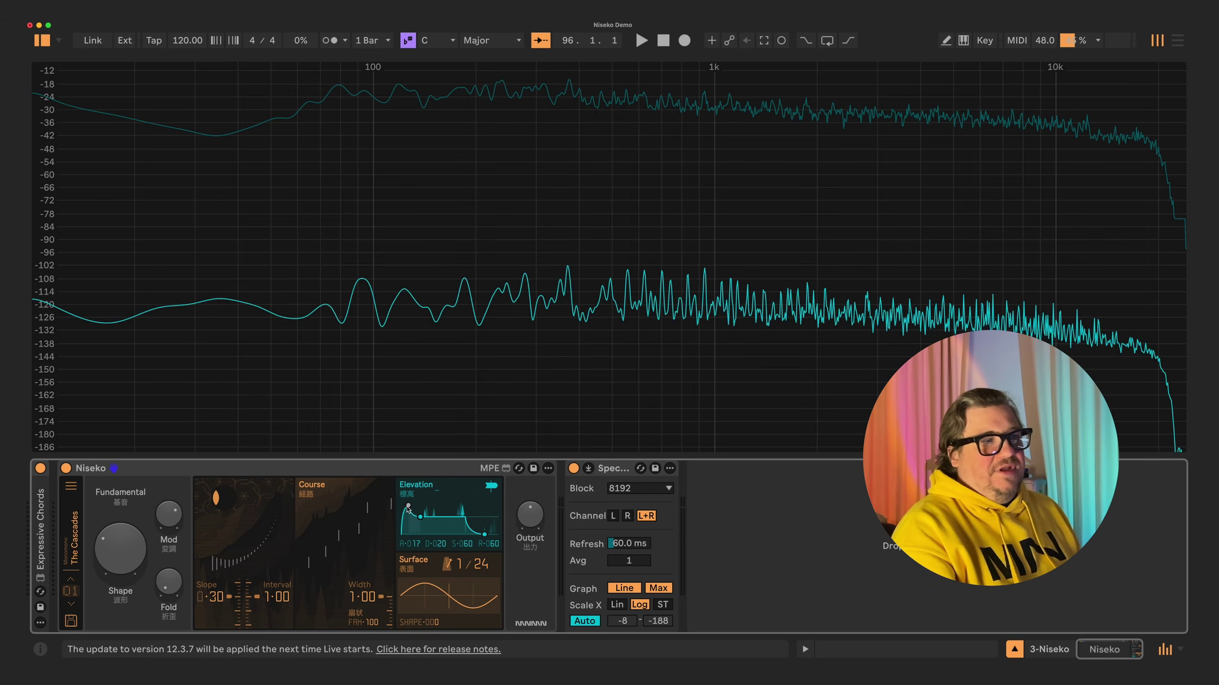
pyautogui.moveTo(485, 534); pyautogui.dragTo(416, 548)
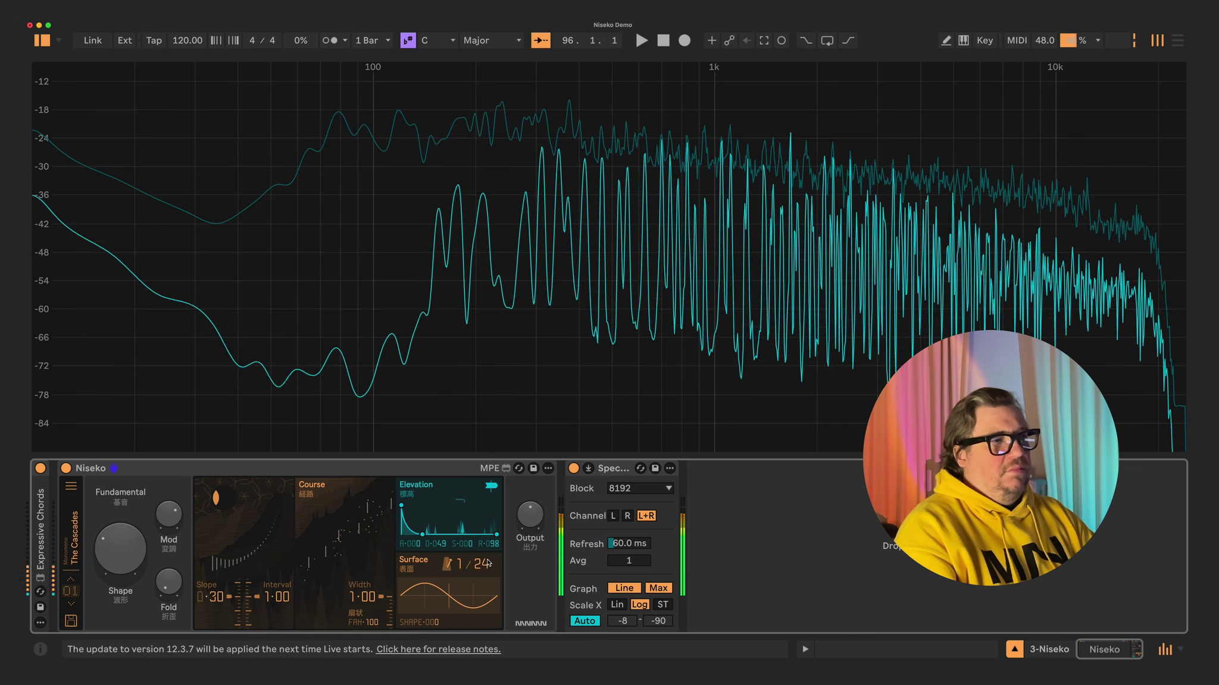
pyautogui.moveTo(502, 548); pyautogui.dragTo(501, 566)
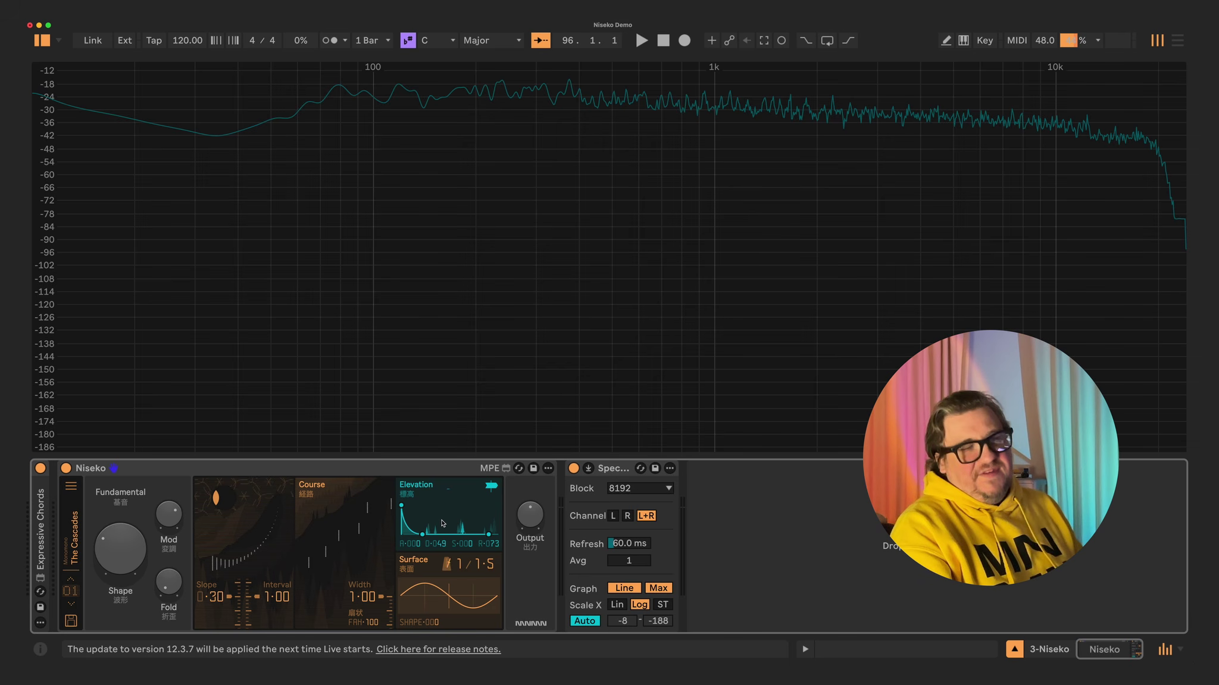
pyautogui.moveTo(416, 545); pyautogui.dragTo(273, 542)
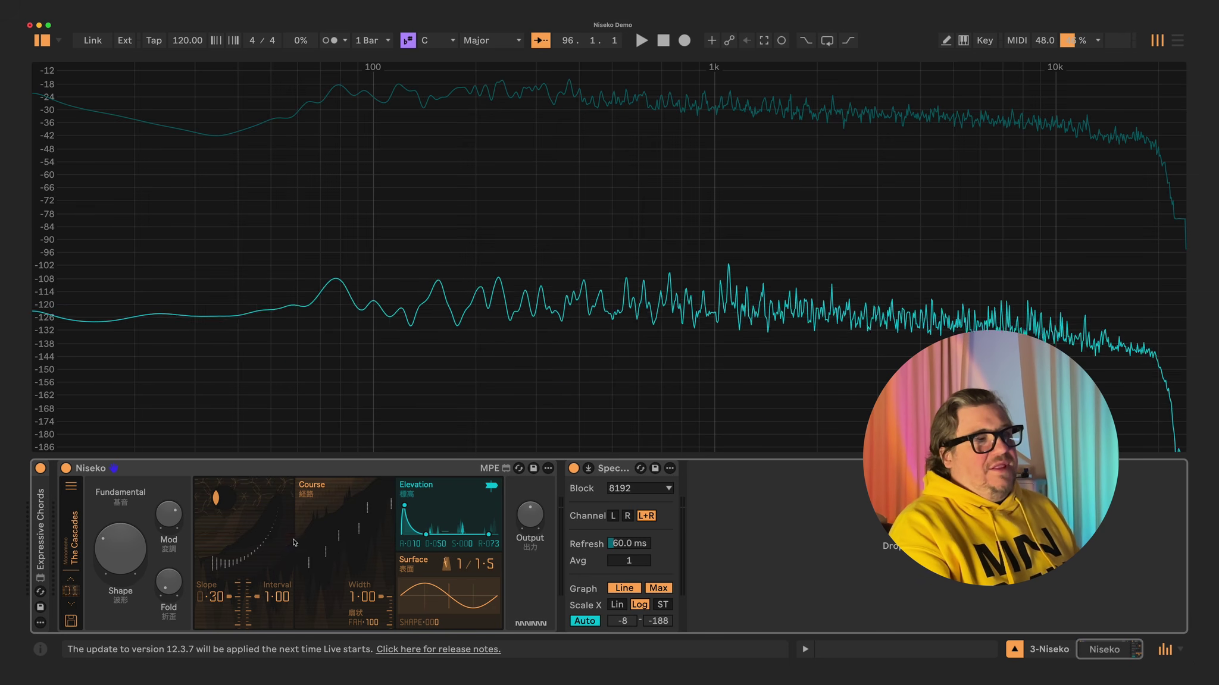
# Step: Reveal Niseko's Elevation and Surface modulation amounts and load preset 49, Pure Sin
pyautogui.click(492, 487)
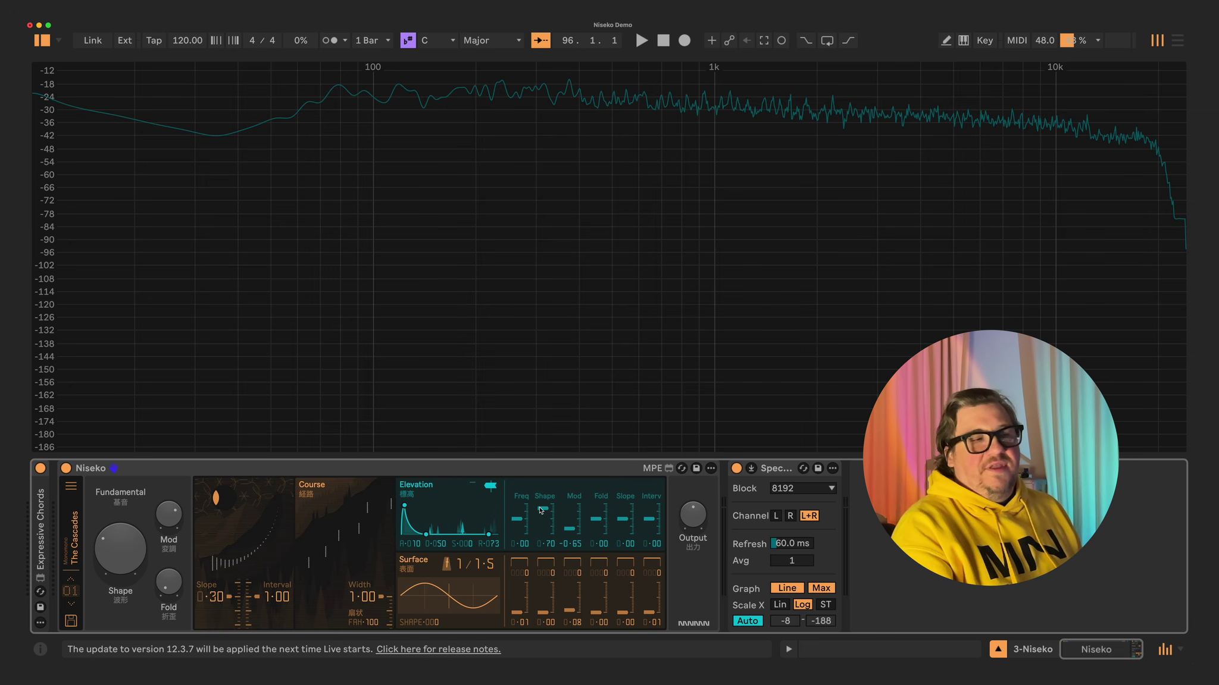
pyautogui.click(70, 606)
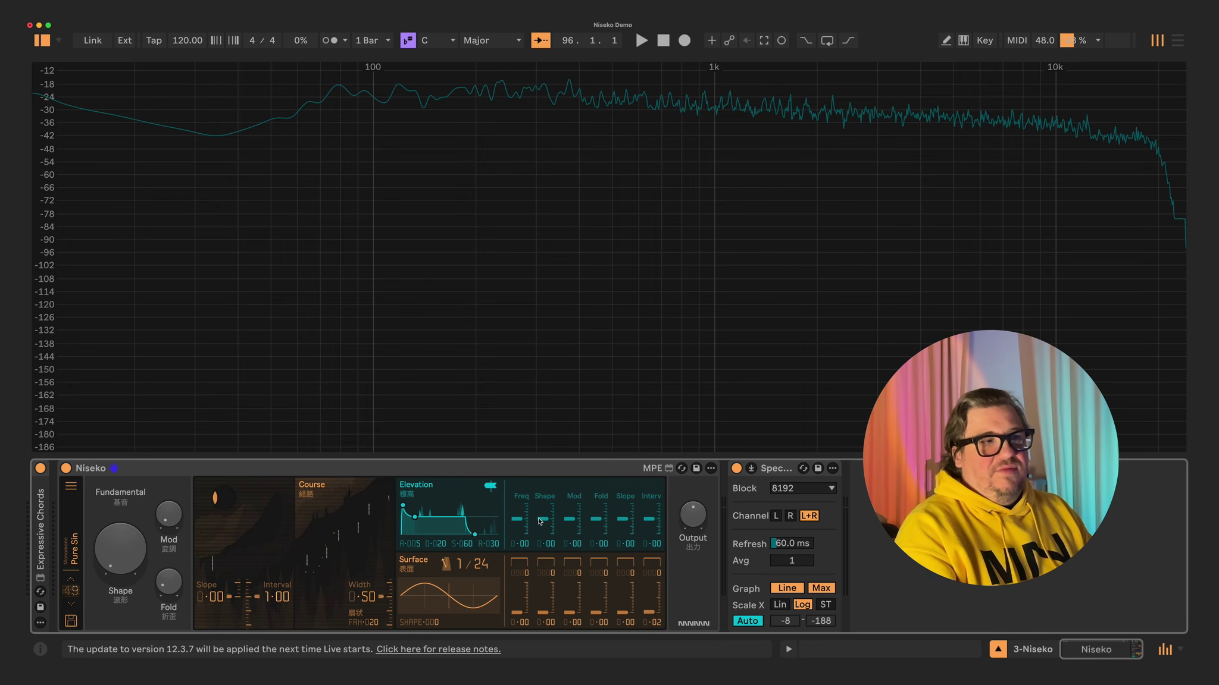
# Step: Try Elevation modulation amounts of -0.35 and -0.25 on Shape with the Shape knob raised, and reset the amount to 0.00
pyautogui.moveTo(545, 522)
pyautogui.mouseDown()
pyautogui.moveTo(544, 510)
pyautogui.moveTo(543, 528)
pyautogui.mouseUp()
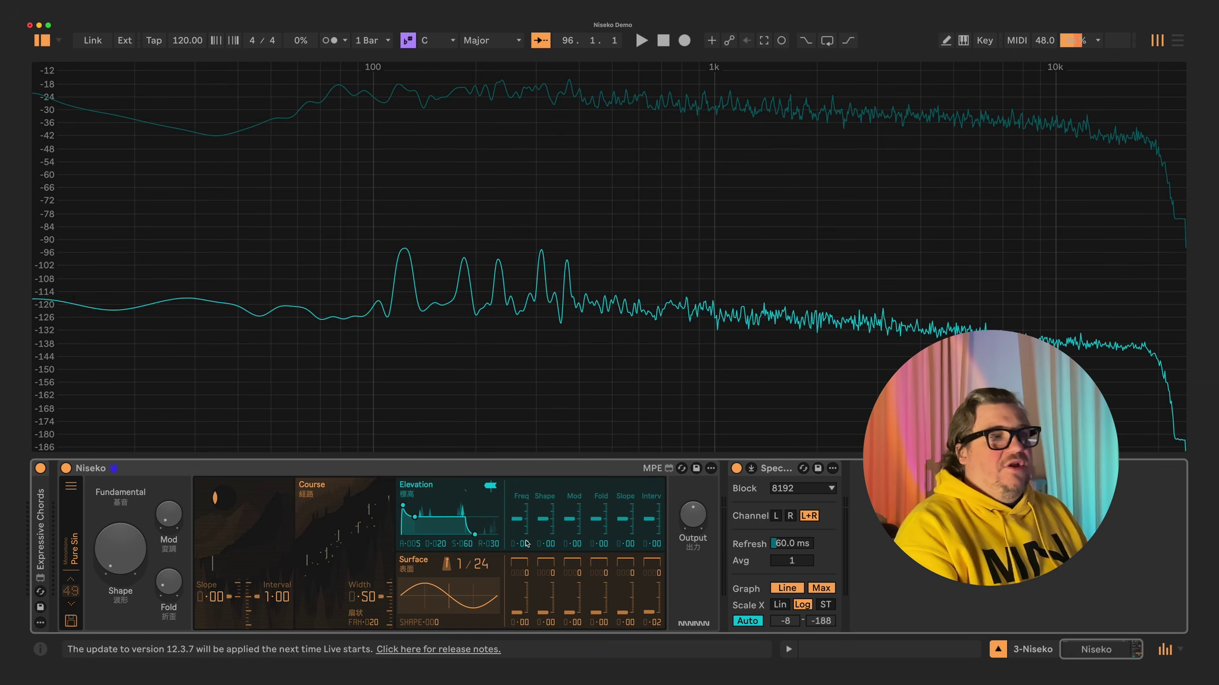
pyautogui.moveTo(158, 588); pyautogui.dragTo(157, 535)
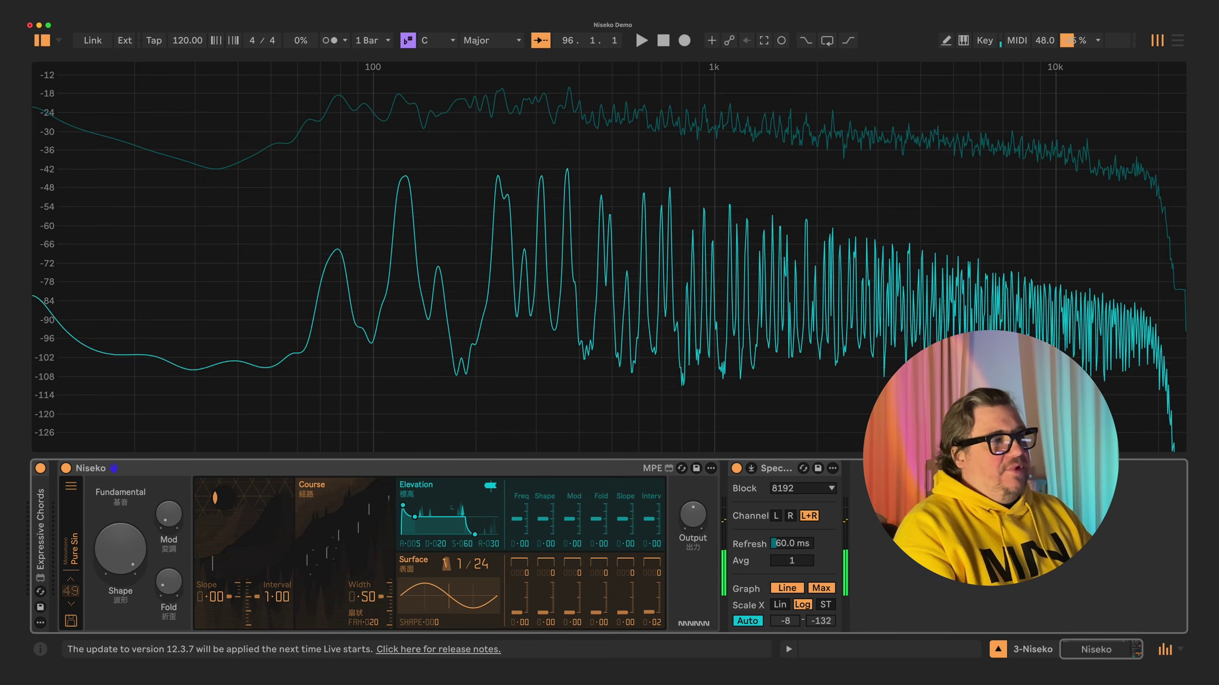
pyautogui.moveTo(542, 519)
pyautogui.mouseDown()
pyautogui.moveTo(543, 535)
pyautogui.moveTo(543, 519)
pyautogui.mouseUp()
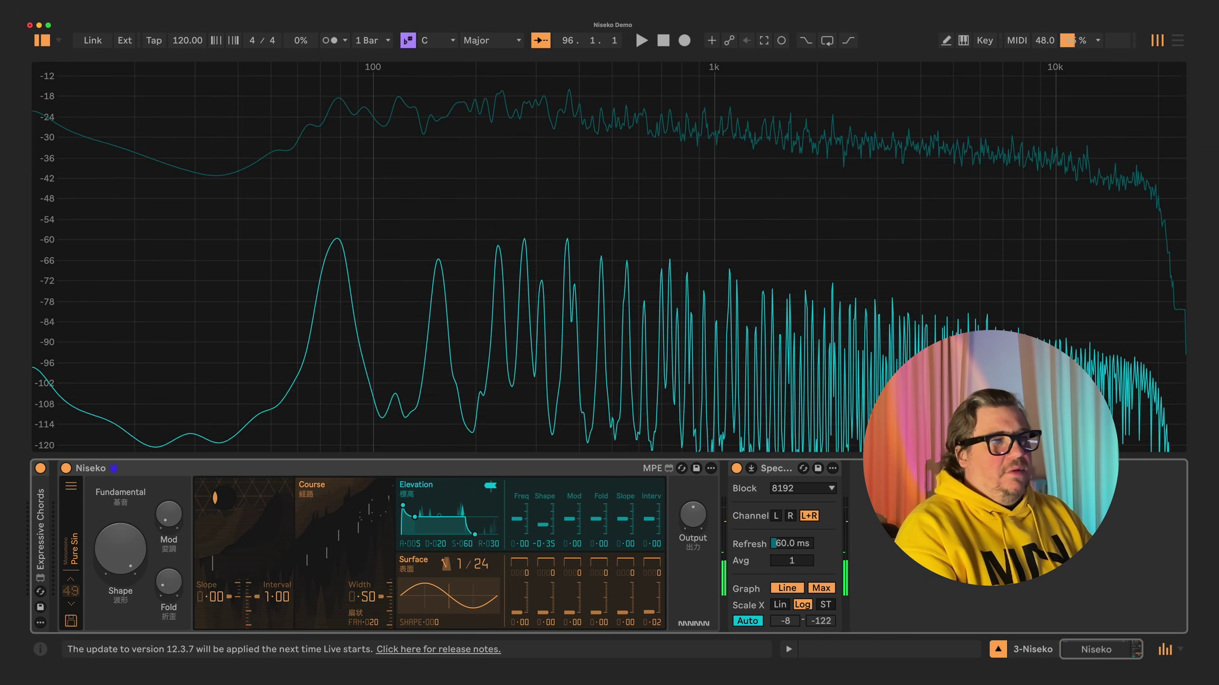
pyautogui.moveTo(551, 534); pyautogui.dragTo(550, 524)
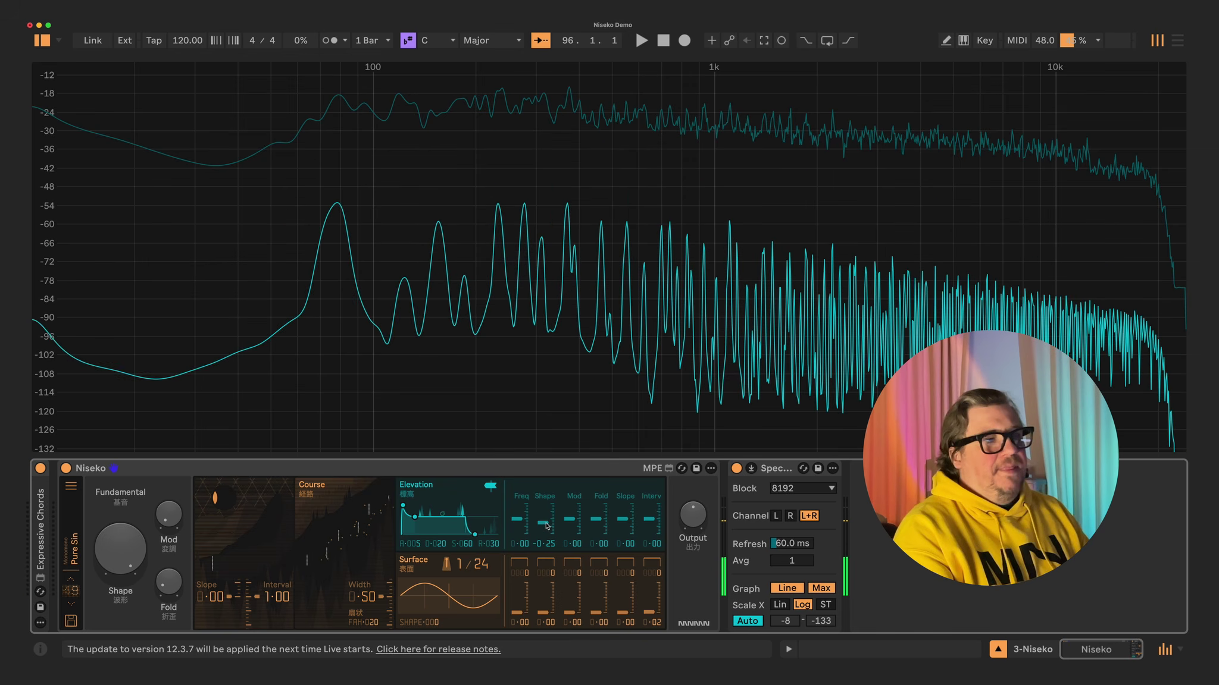
pyautogui.doubleClick(546, 526)
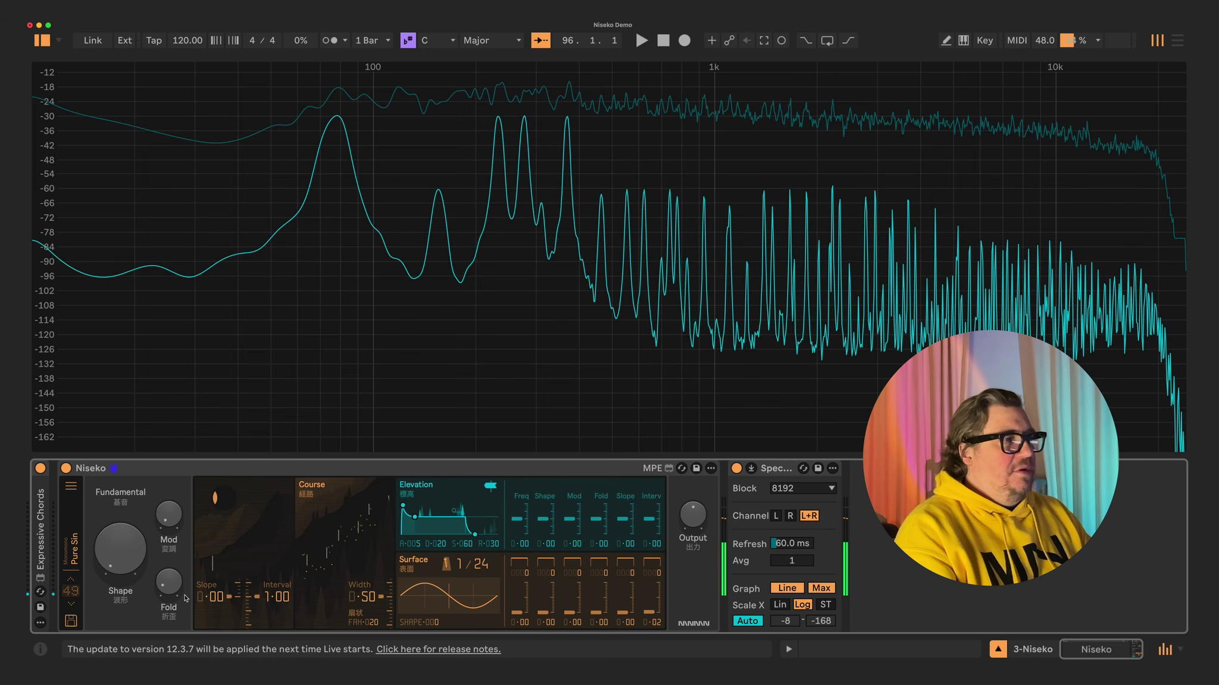
# Step: Set the Slope to 0.25, try Elevation amounts of -0.38 and -0.63 on Mod, and reset that amount to 0.00
pyautogui.doubleClick(205, 597)
pyautogui.moveTo(570, 543); pyautogui.dragTo(573, 535)
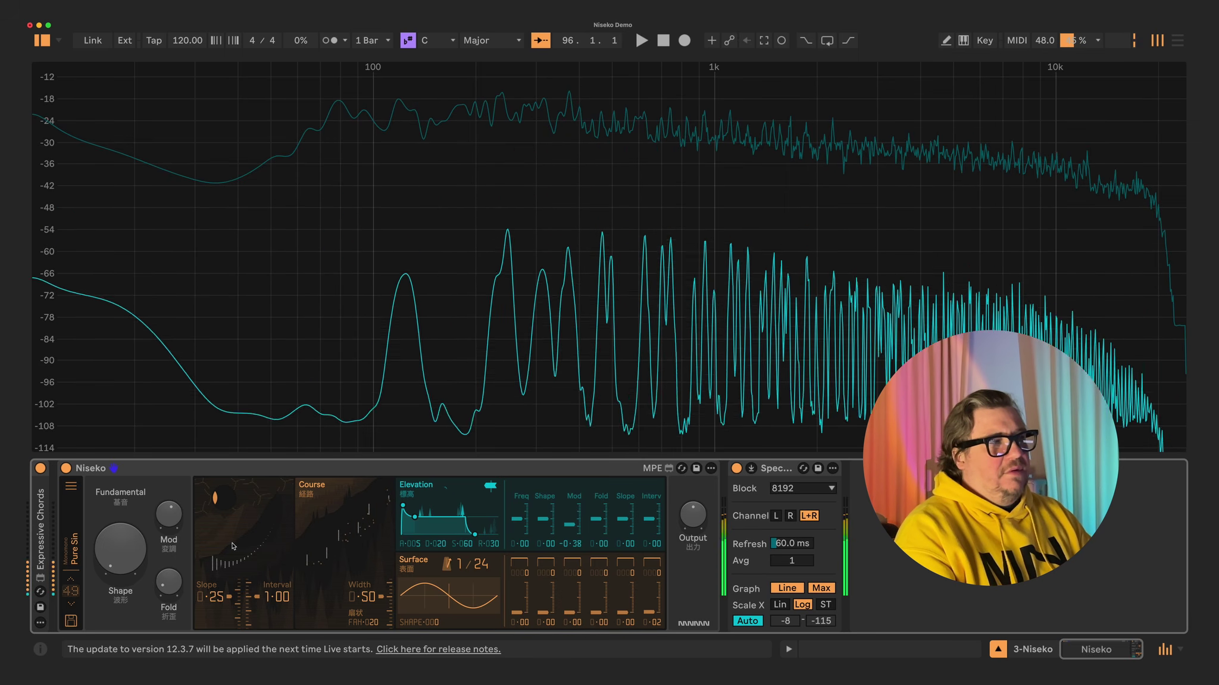
pyautogui.moveTo(573, 524); pyautogui.dragTo(573, 526)
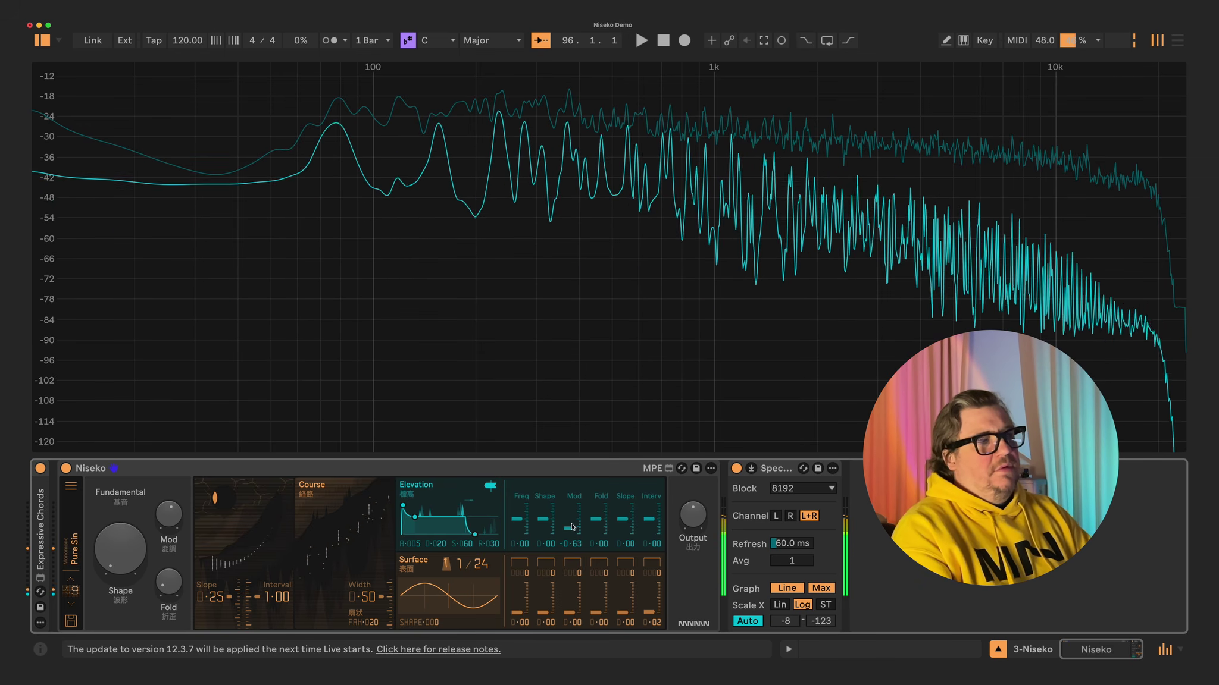
pyautogui.doubleClick(573, 526)
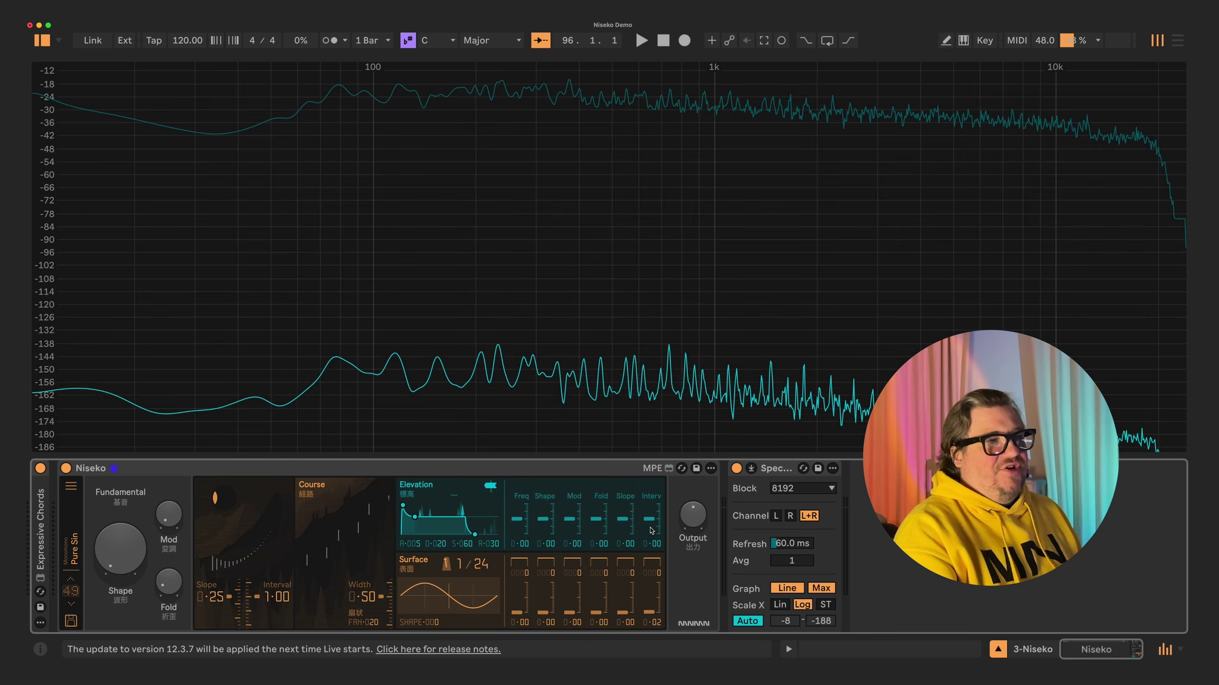
# Step: Set the Interval to 2.00 while trying an Elevation amount of -0.84 on Interval, and reset that amount to 0.00
pyautogui.moveTo(653, 526)
pyautogui.mouseDown()
pyautogui.moveTo(653, 512)
pyautogui.moveTo(653, 546)
pyautogui.mouseUp()
pyautogui.moveTo(284, 598); pyautogui.dragTo(284, 579)
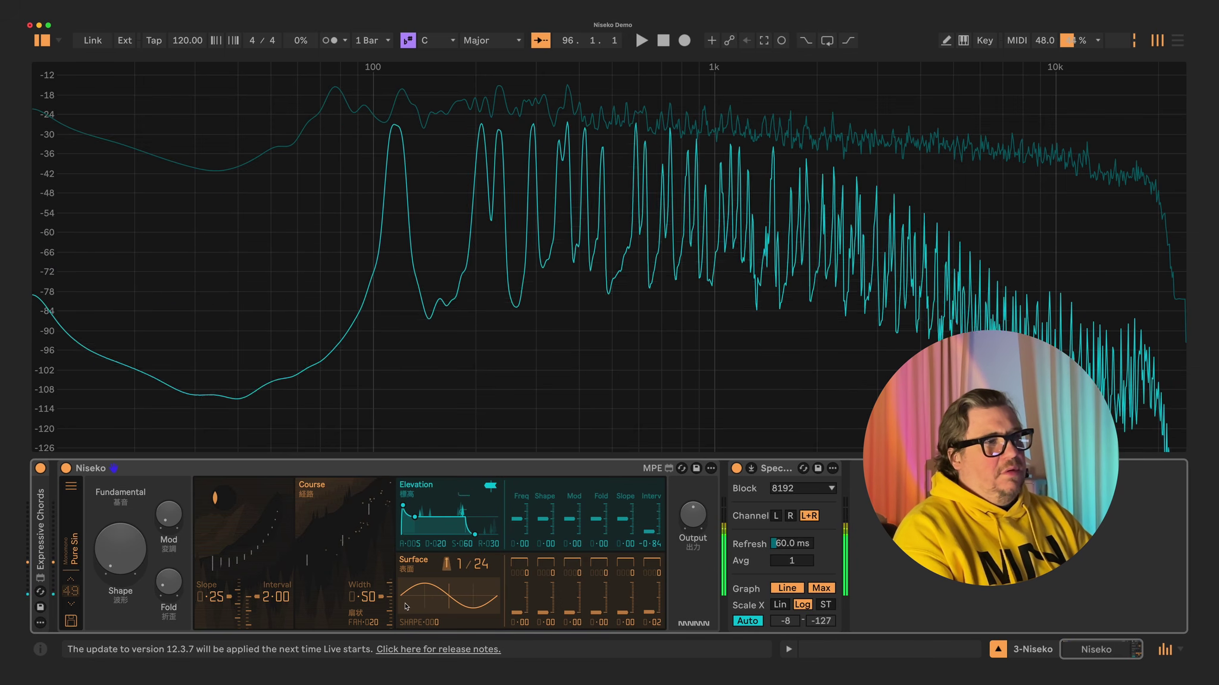
pyautogui.moveTo(650, 532); pyautogui.dragTo(650, 519)
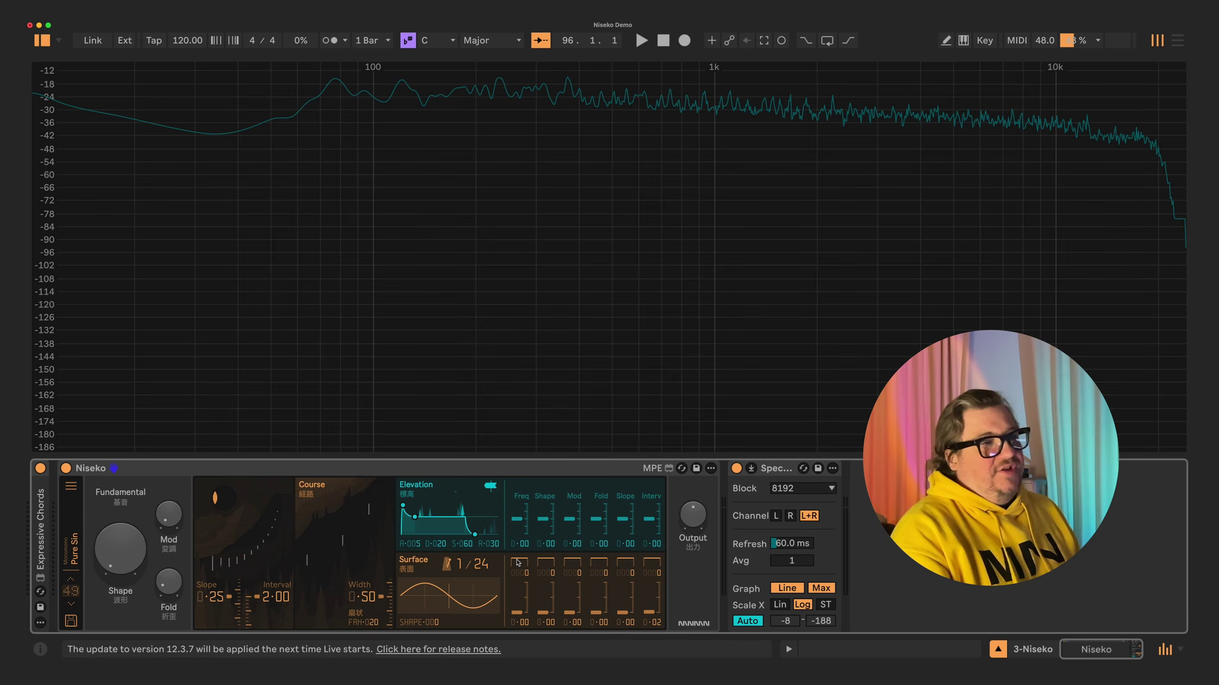
# Step: Modulate Shape from Surface with an amount of 0.35 at rate 1/3, then use rate 3/2 and an amount of 0.65
pyautogui.click(546, 570)
pyautogui.moveTo(553, 570)
pyautogui.mouseDown()
pyautogui.moveTo(547, 616)
pyautogui.moveTo(545, 602)
pyautogui.mouseUp()
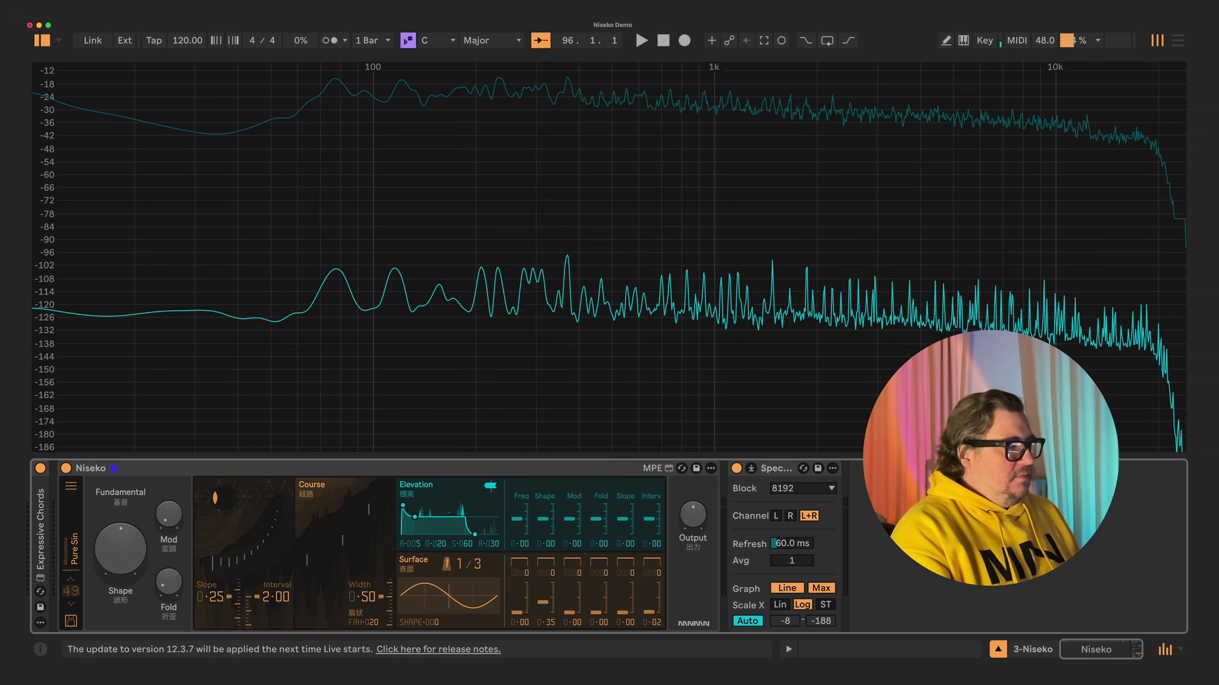
pyautogui.moveTo(471, 573); pyautogui.dragTo(471, 562)
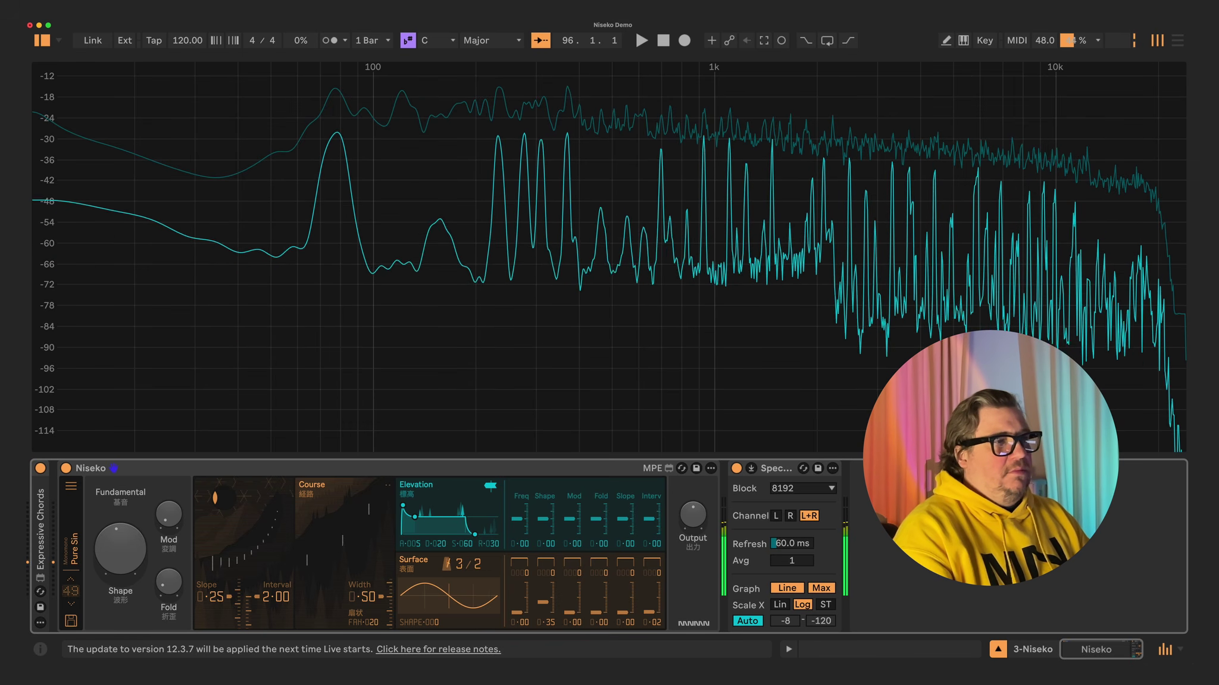
pyautogui.moveTo(543, 602); pyautogui.dragTo(542, 593)
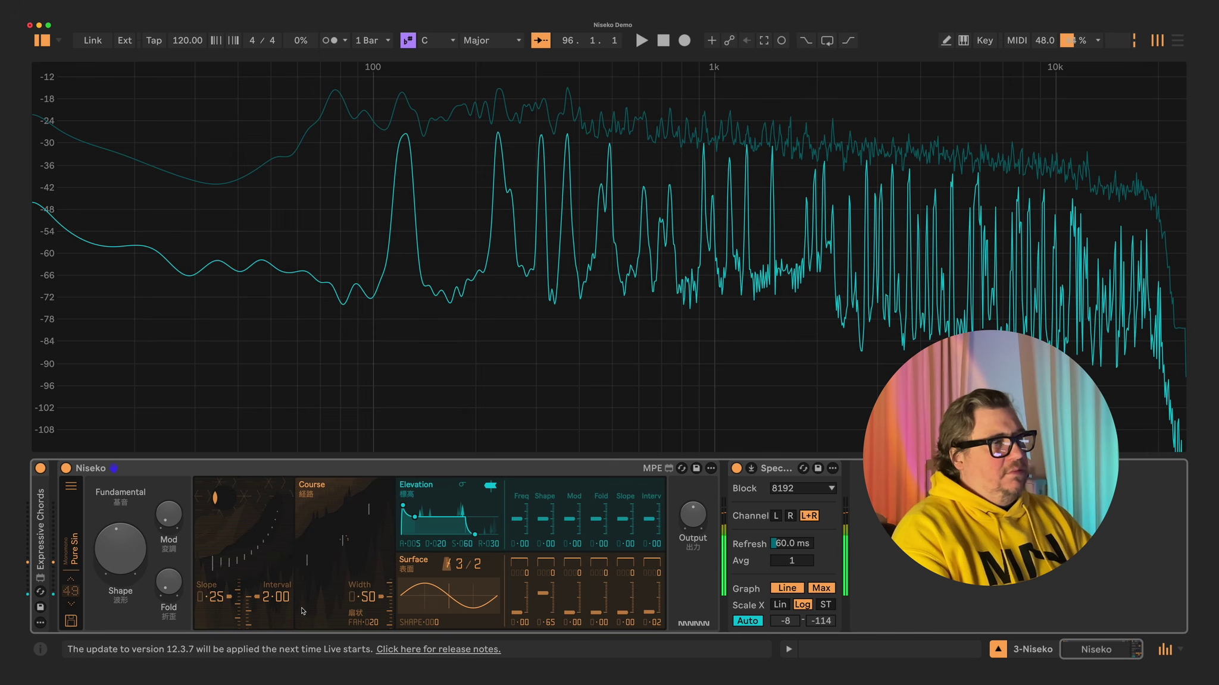
# Step: Try a ramped Surface onset of 2072 on Shape, switch it back to flat, and reset its time and amount to zero
pyautogui.click(540, 569)
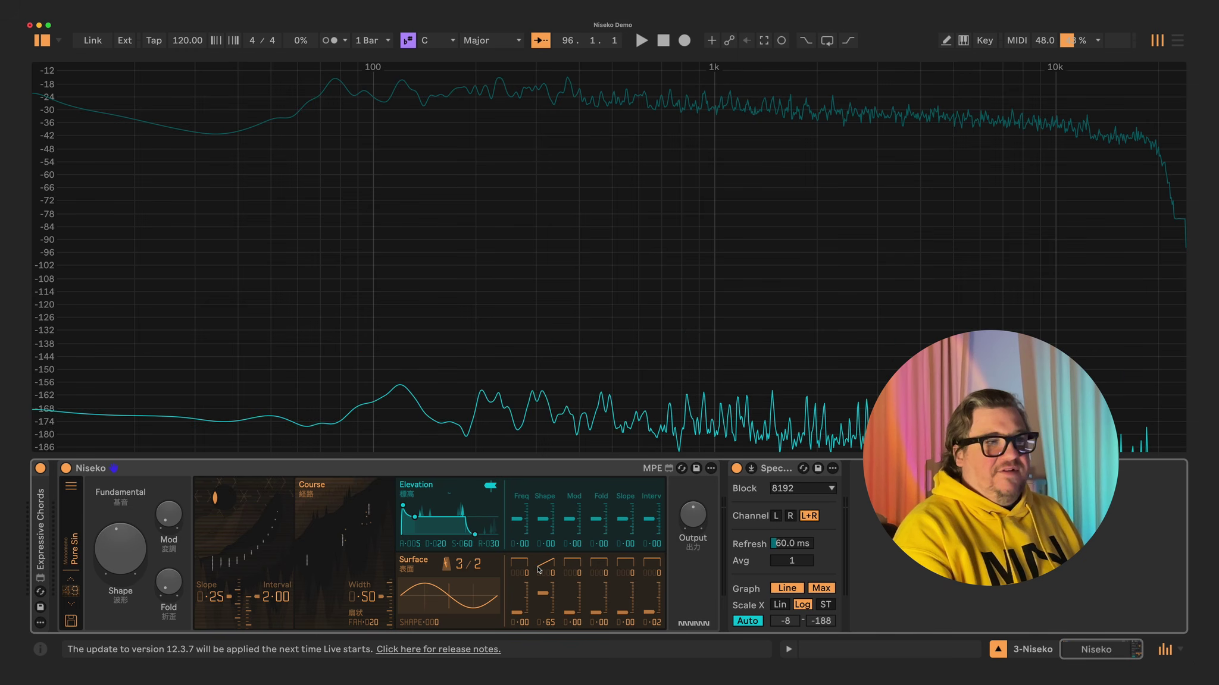
pyautogui.moveTo(548, 571); pyautogui.dragTo(549, 527)
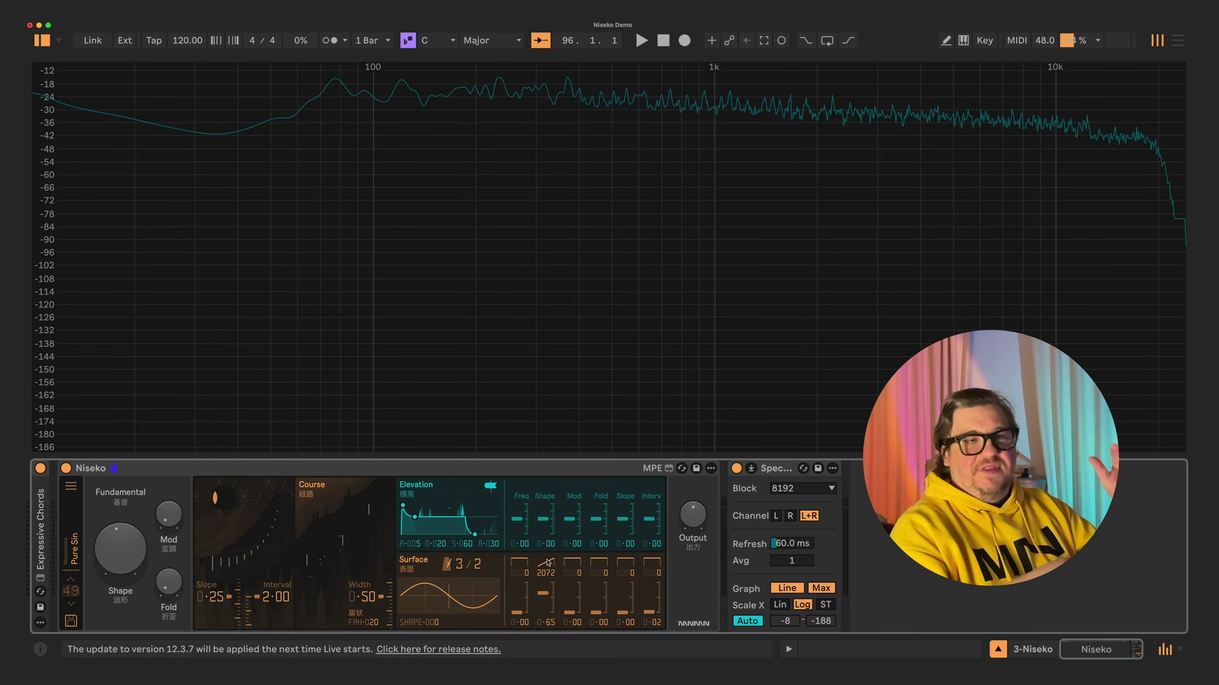
pyautogui.click(546, 564)
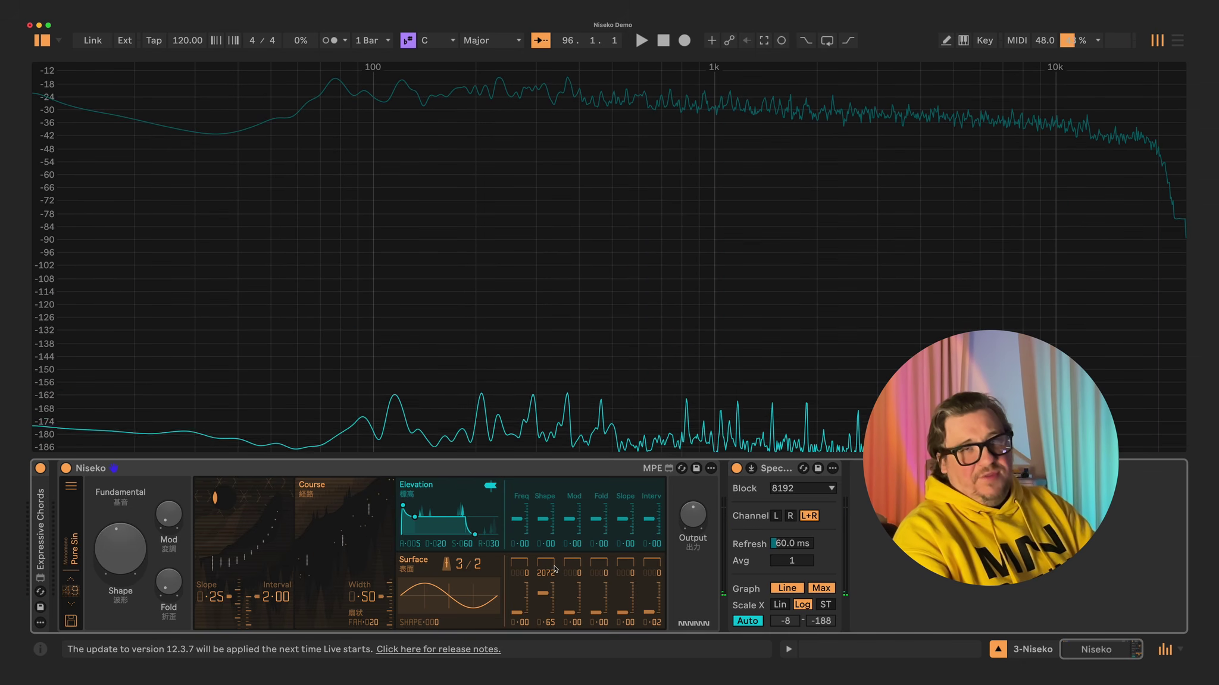
pyautogui.moveTo(548, 573); pyautogui.dragTo(540, 600)
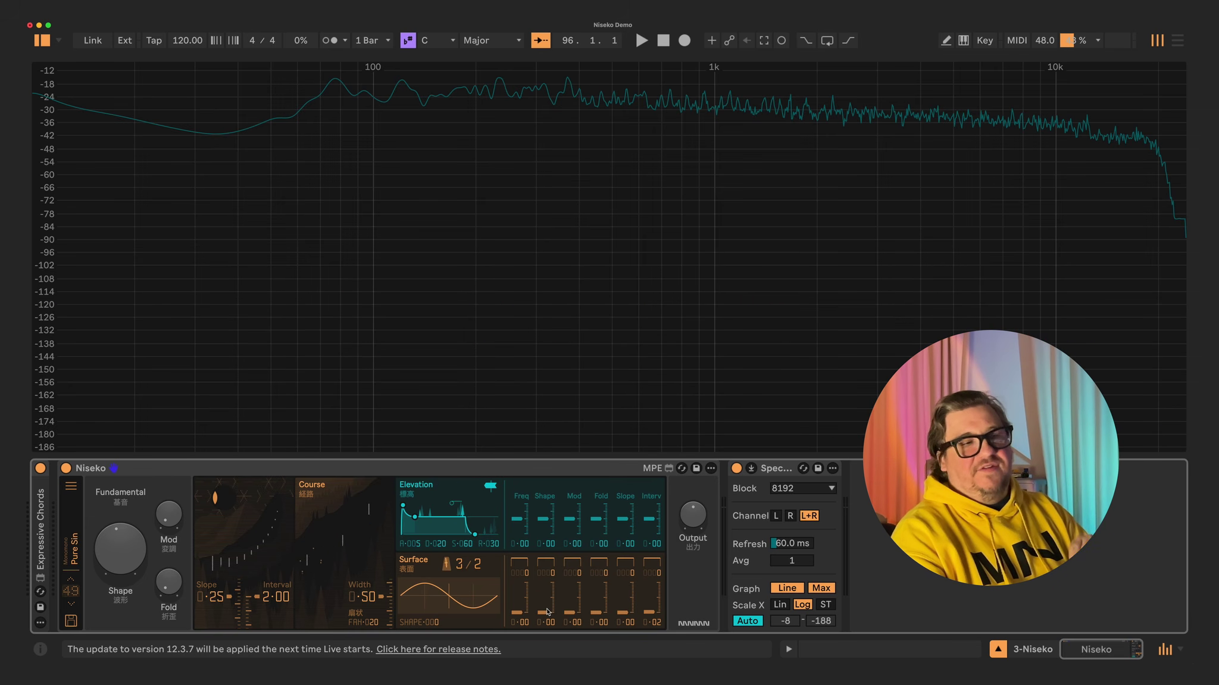
# Step: Set Surface modulation at rate 1/1S with a 1792 ramp and amount 0.57 on Mod, and time 1932 and amount 0.50 on Slope
pyautogui.click(572, 563)
pyautogui.click(625, 563)
pyautogui.moveTo(627, 582)
pyautogui.mouseDown()
pyautogui.moveTo(627, 569)
pyautogui.moveTo(573, 595)
pyautogui.mouseUp()
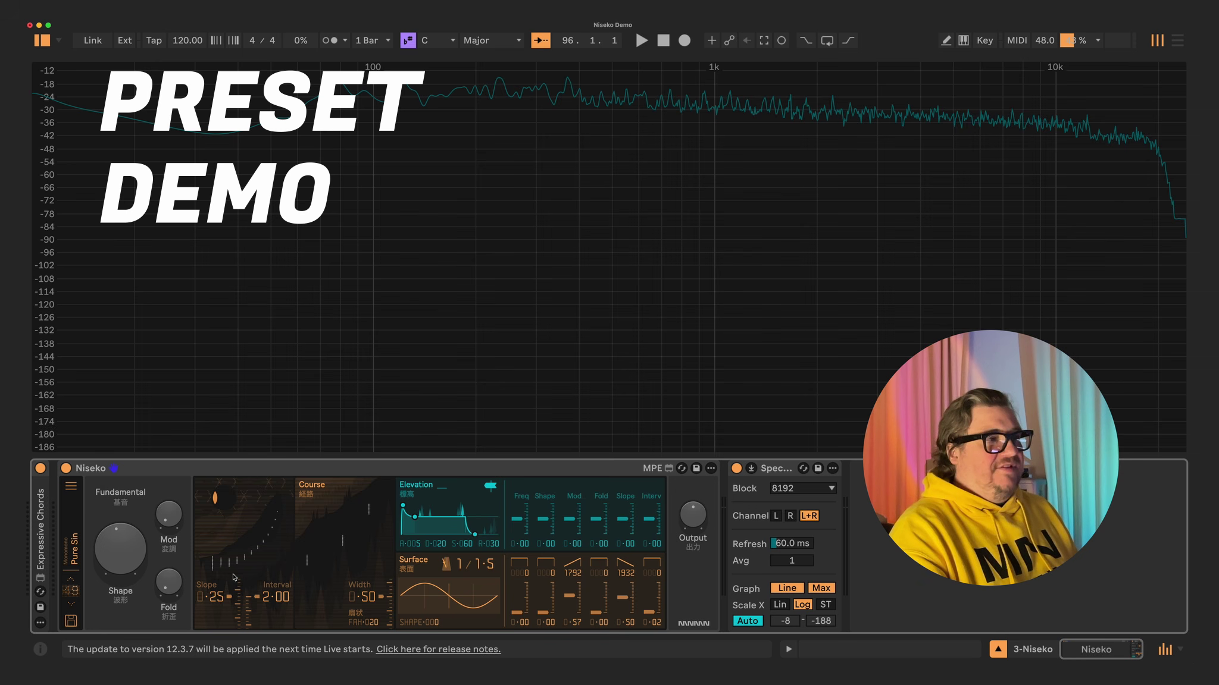
# Step: Load Niseko preset 00, Init, and return from the expanded Spectrum display to the Session view
pyautogui.click(70, 579)
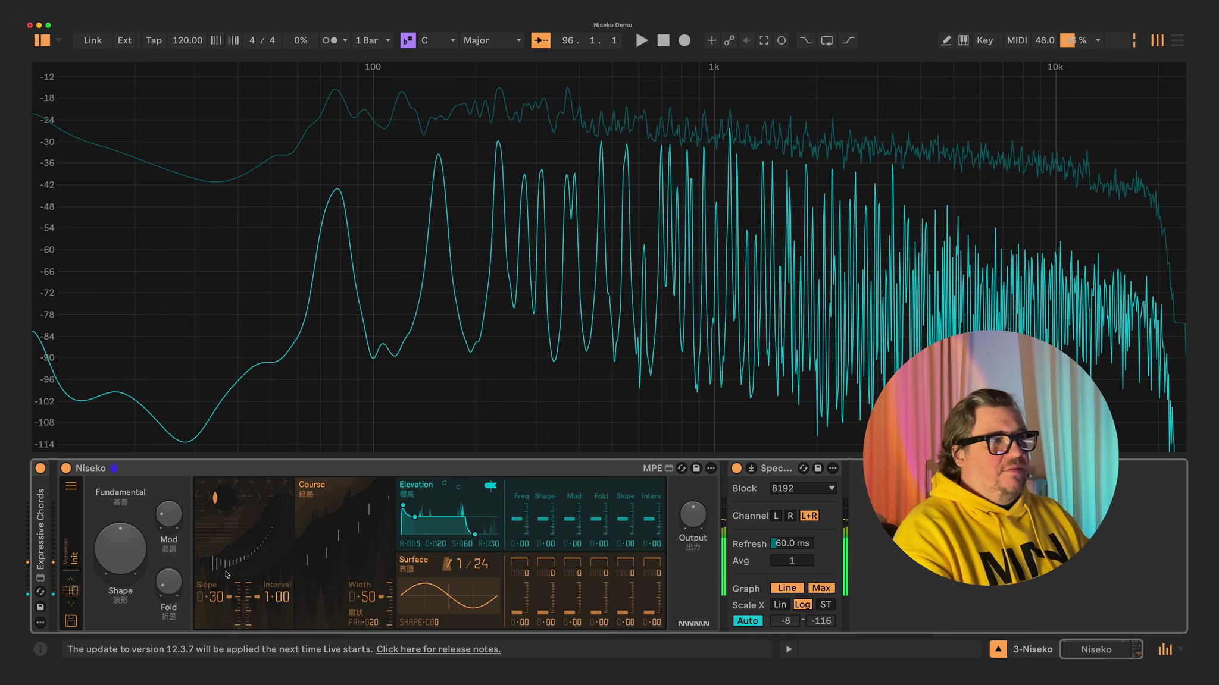
pyautogui.click(750, 469)
pyautogui.press('Tab')
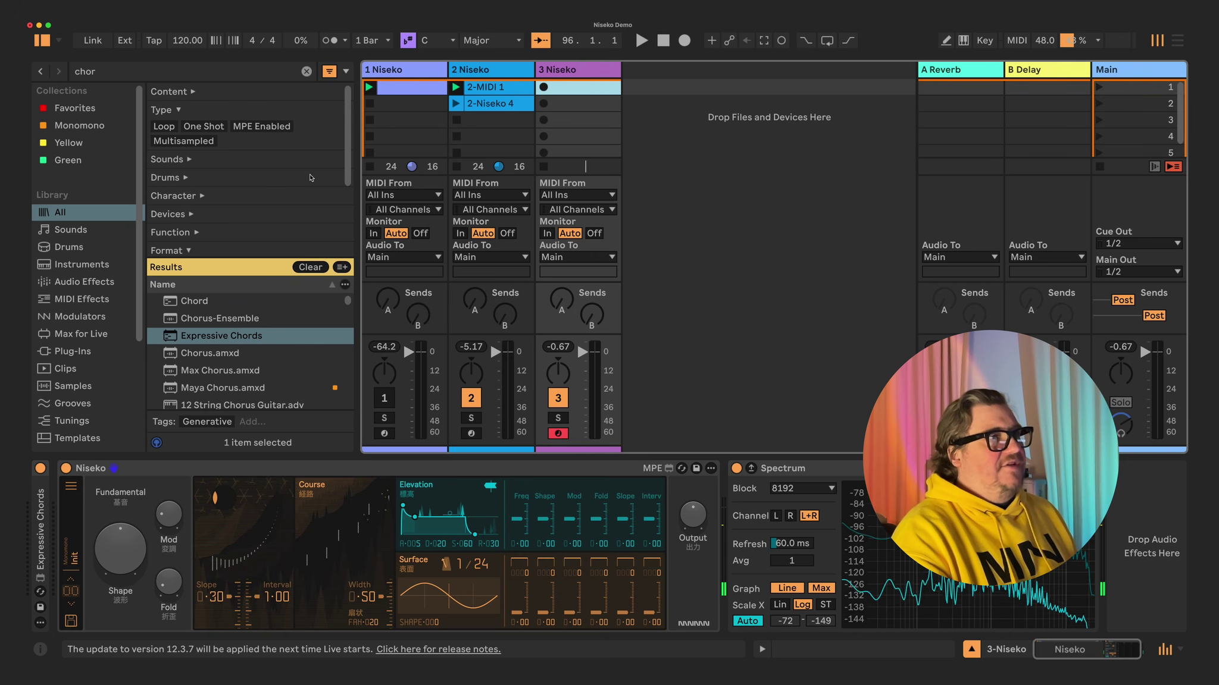
# Step: Select and arm track 2 Niseko, and load preset 00, Init, in its Niseko device
pyautogui.click(482, 166)
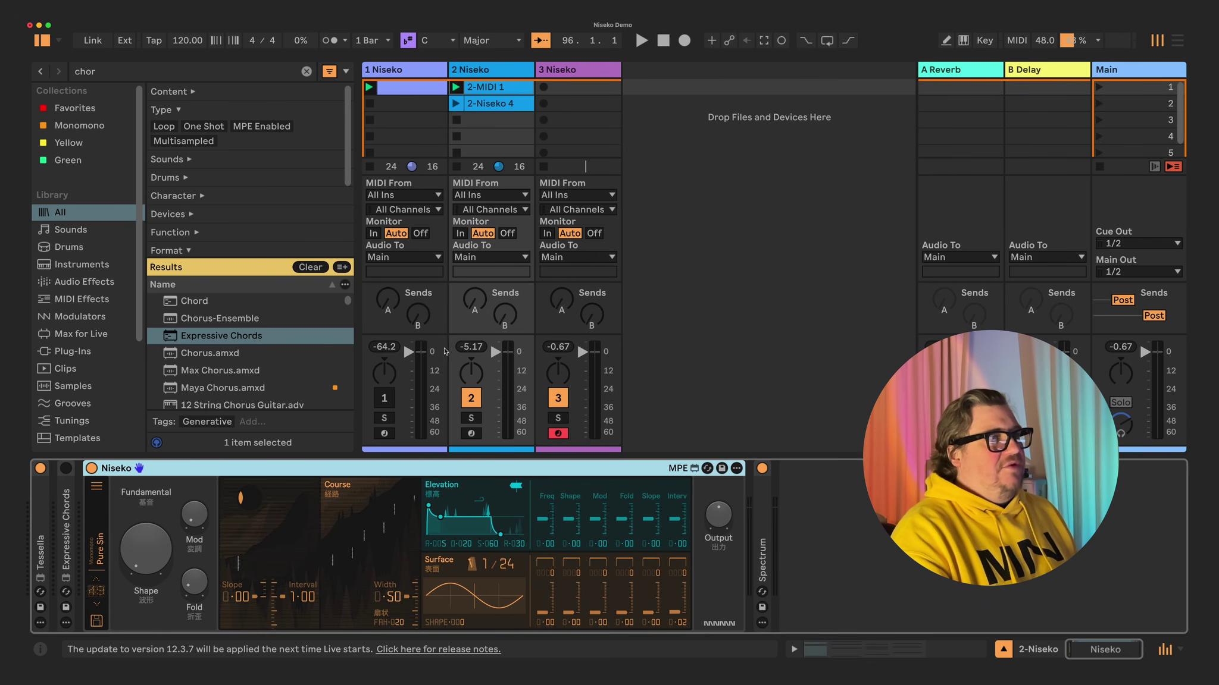
pyautogui.click(442, 356)
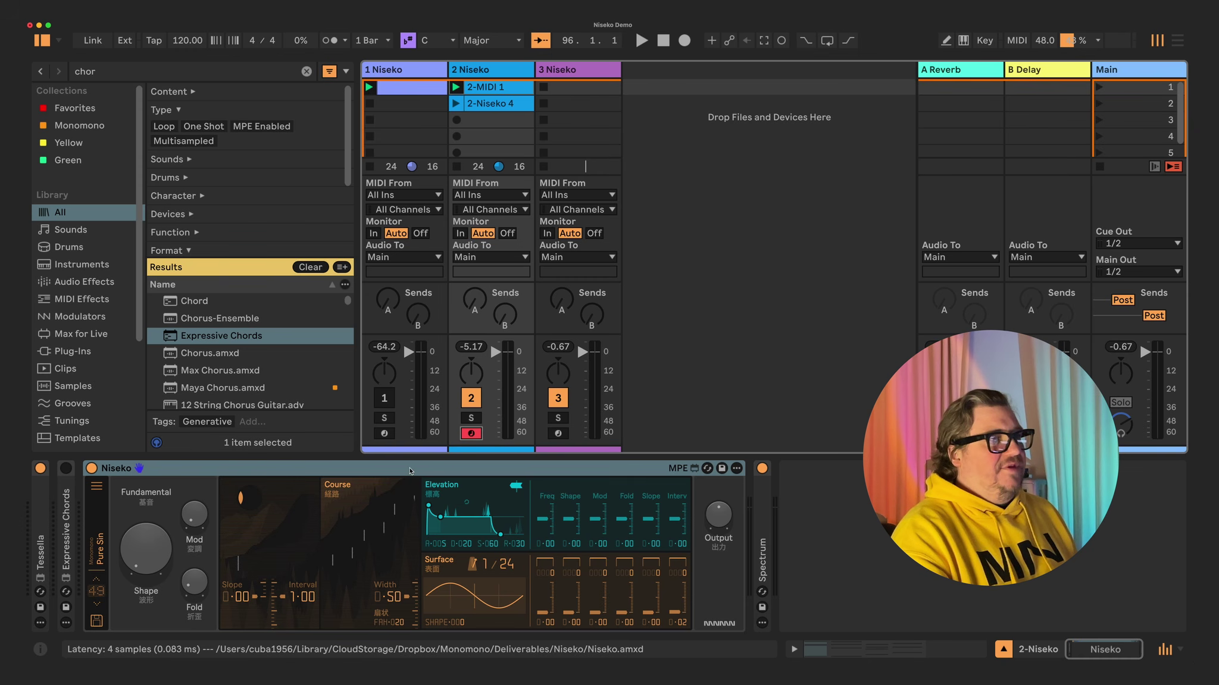
pyautogui.click(96, 584)
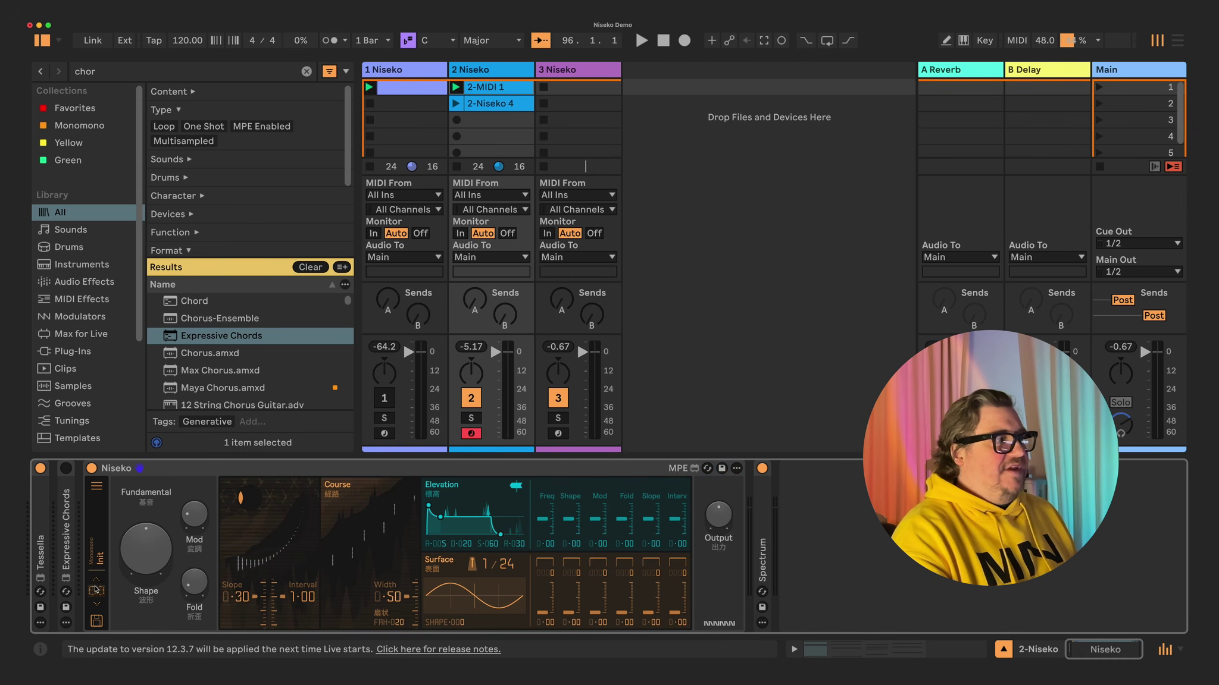
# Step: Unfold the Tessella device to show its settings, fold it away again and start playback
pyautogui.doubleClick(40, 516)
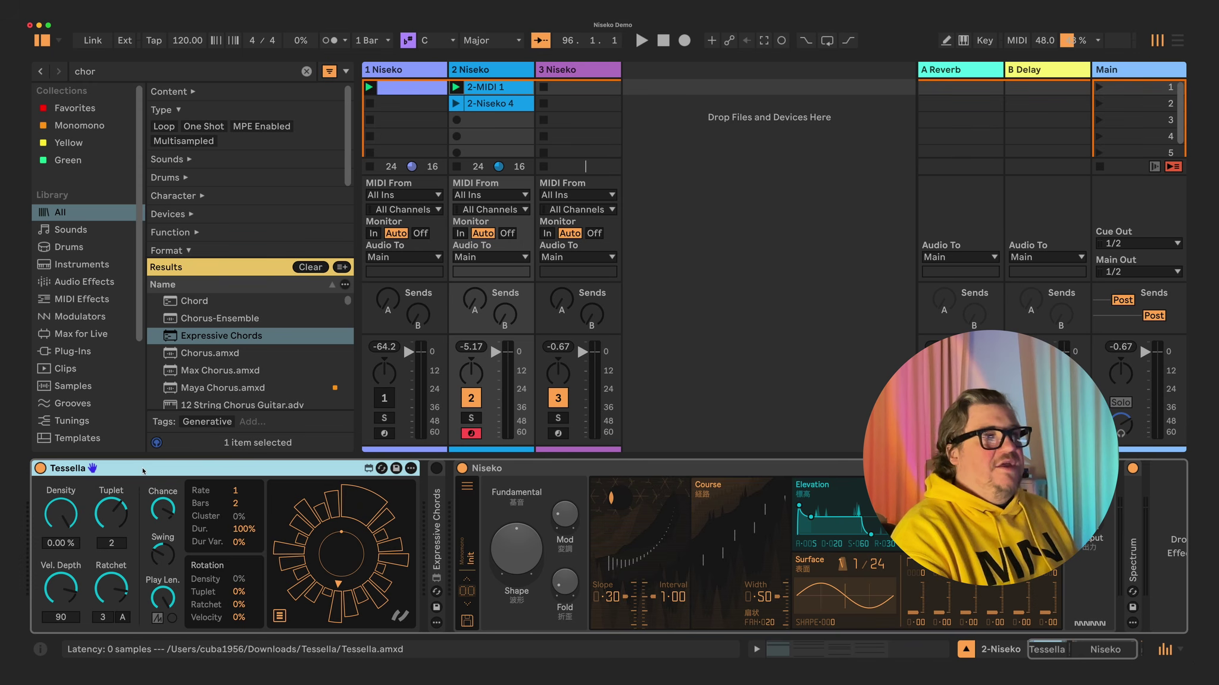
pyautogui.doubleClick(143, 471)
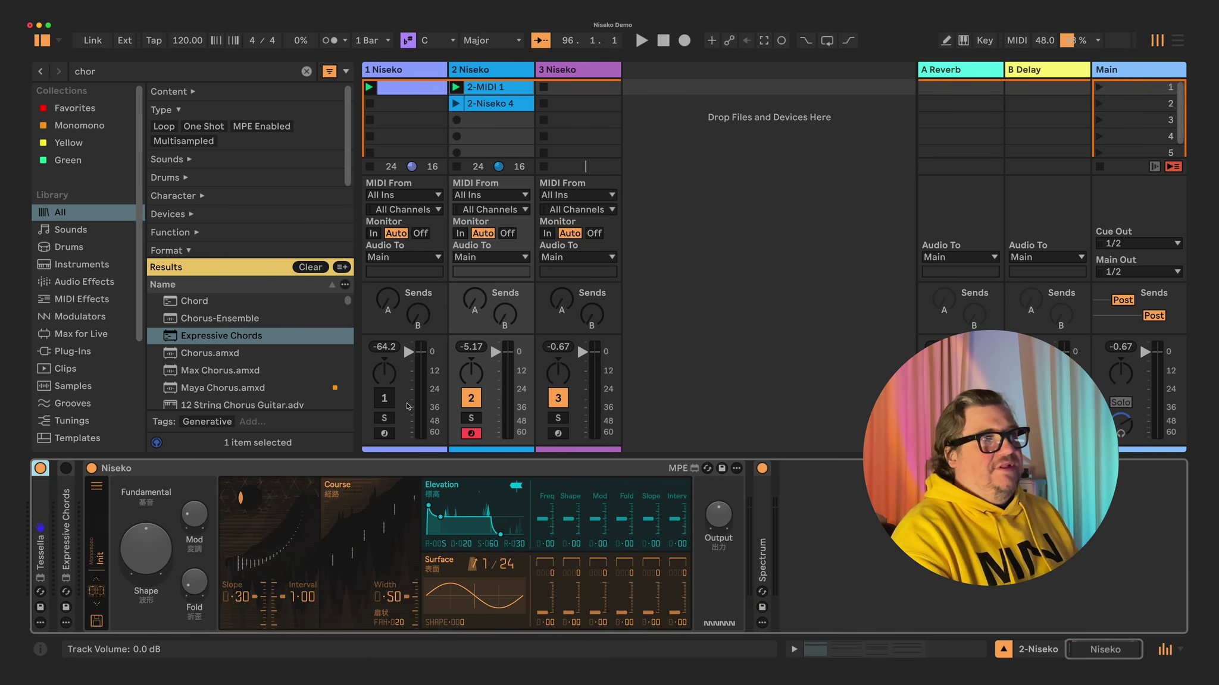
pyautogui.press('space')
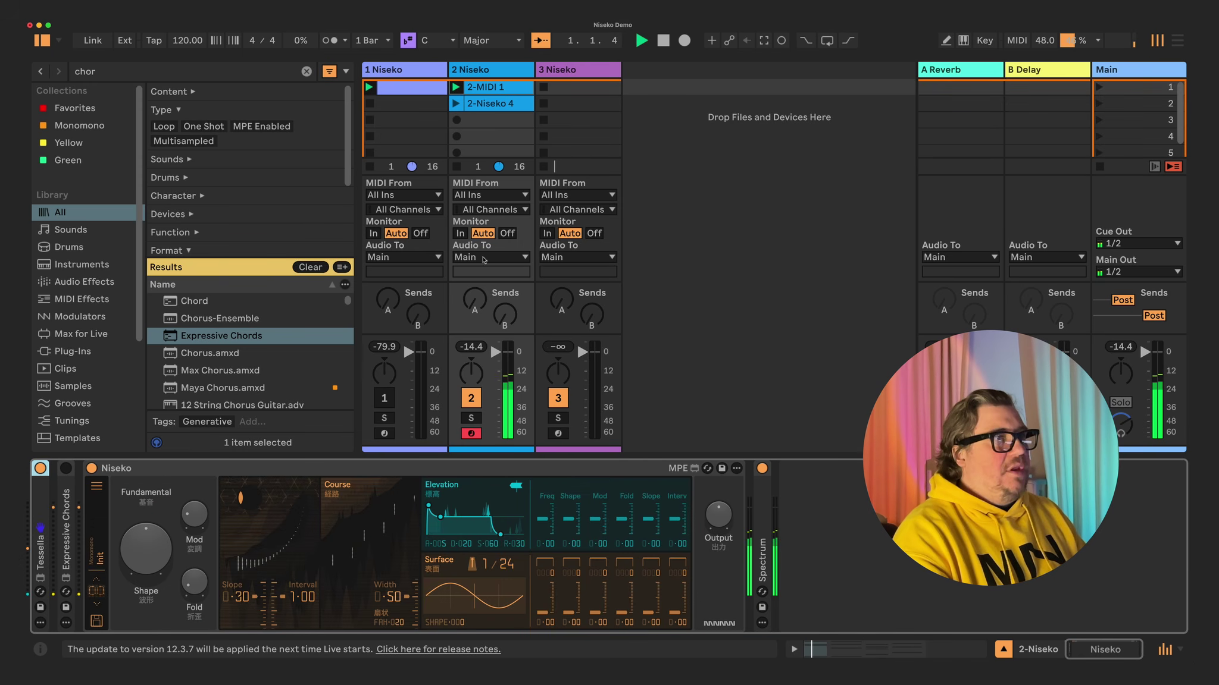
# Step: Switch off Tessella on track 2, and audition Niseko presets 01, The Cascades, and 02, Straight Stabs
pyautogui.click(41, 469)
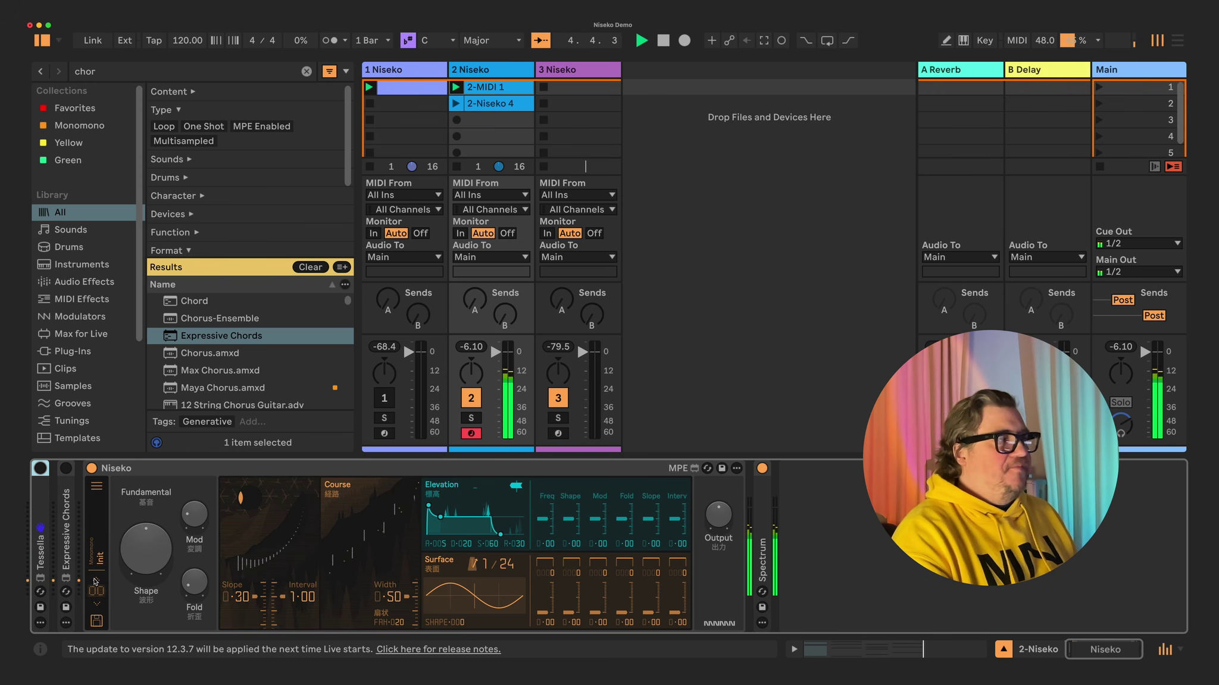
pyautogui.click(95, 581)
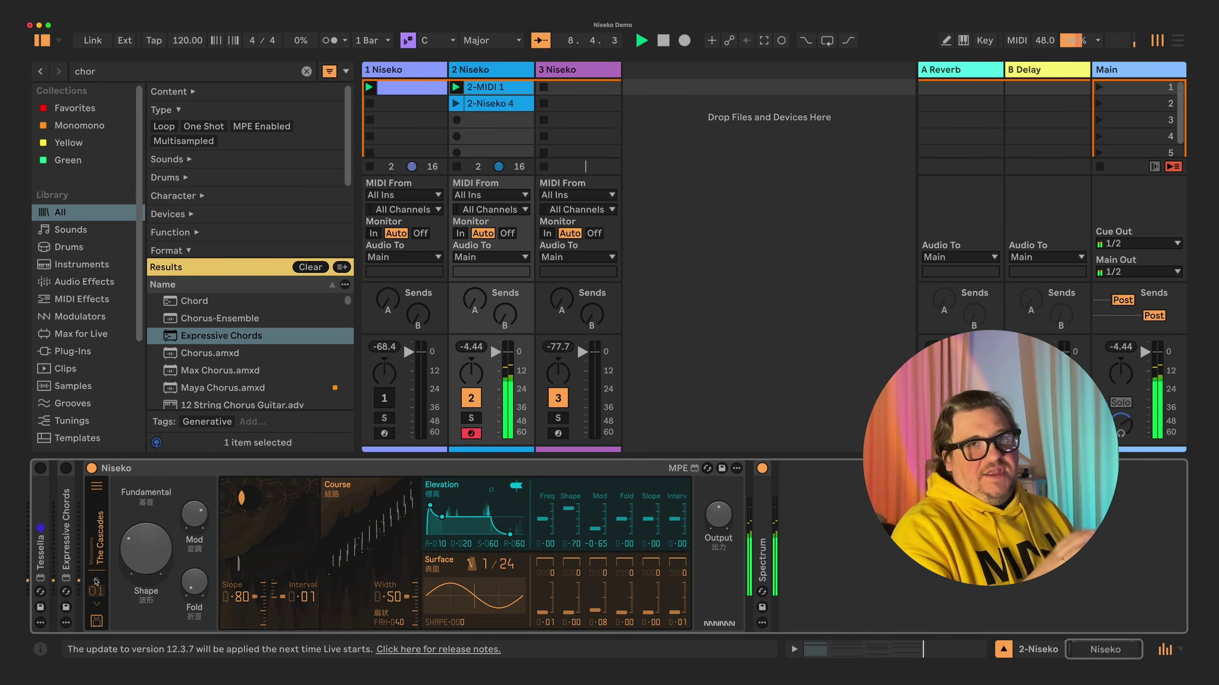
pyautogui.click(95, 582)
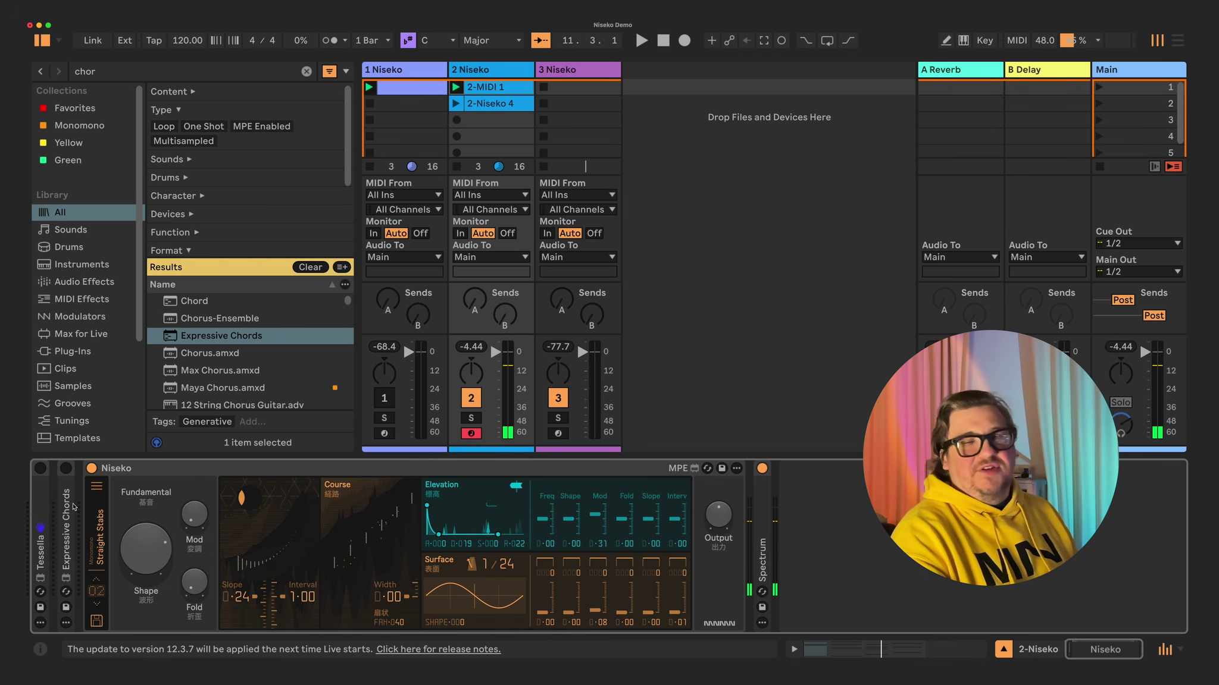
# Step: Switch Tessella back on, restart playback with the Straight Stabs preset, and unfold the Tessella device
pyautogui.click(40, 468)
pyautogui.press('space')
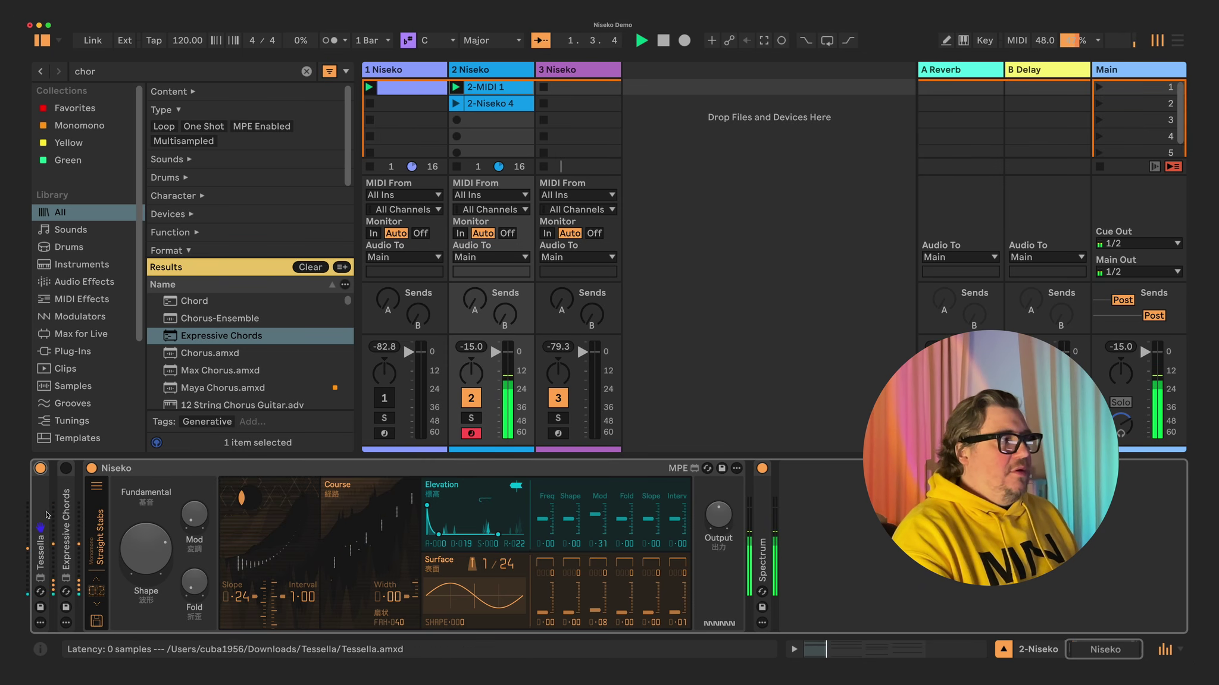
pyautogui.doubleClick(40, 551)
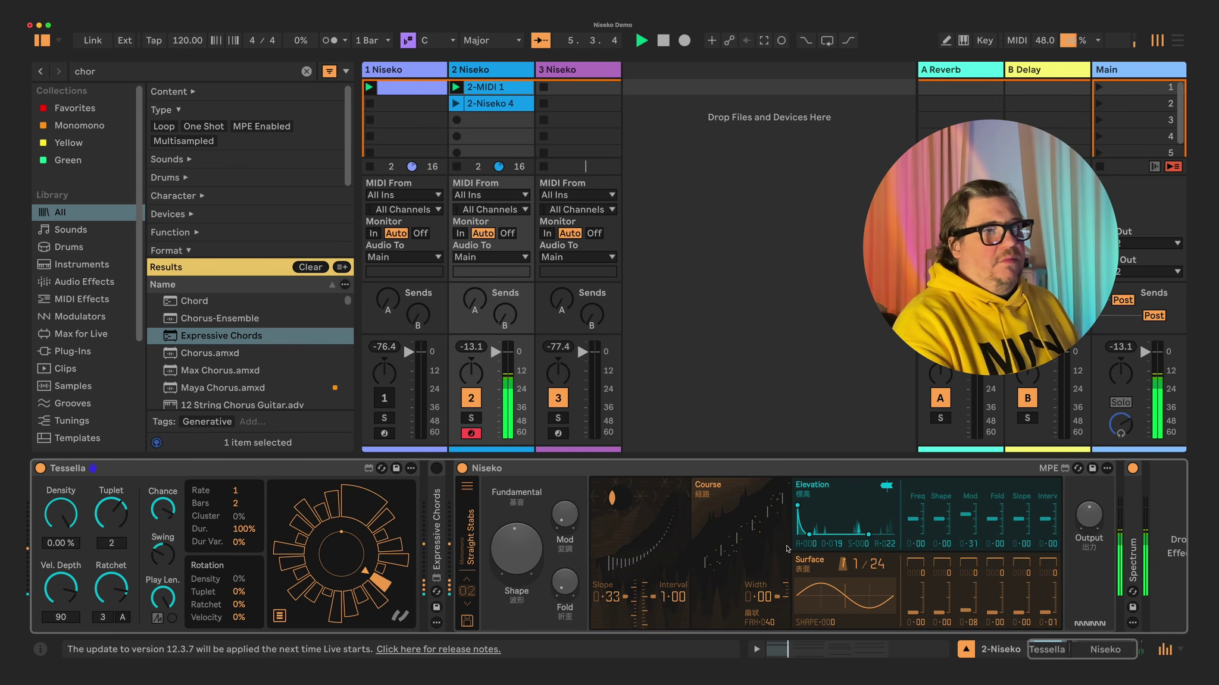
# Step: Shape Niseko's Elevation envelope to decay 0.51, sustain 0.14 and release 0.27, and set the Course Width to 0.71
pyautogui.click(813, 536)
pyautogui.moveTo(814, 535); pyautogui.dragTo(815, 534)
pyautogui.moveTo(677, 558); pyautogui.dragTo(676, 557)
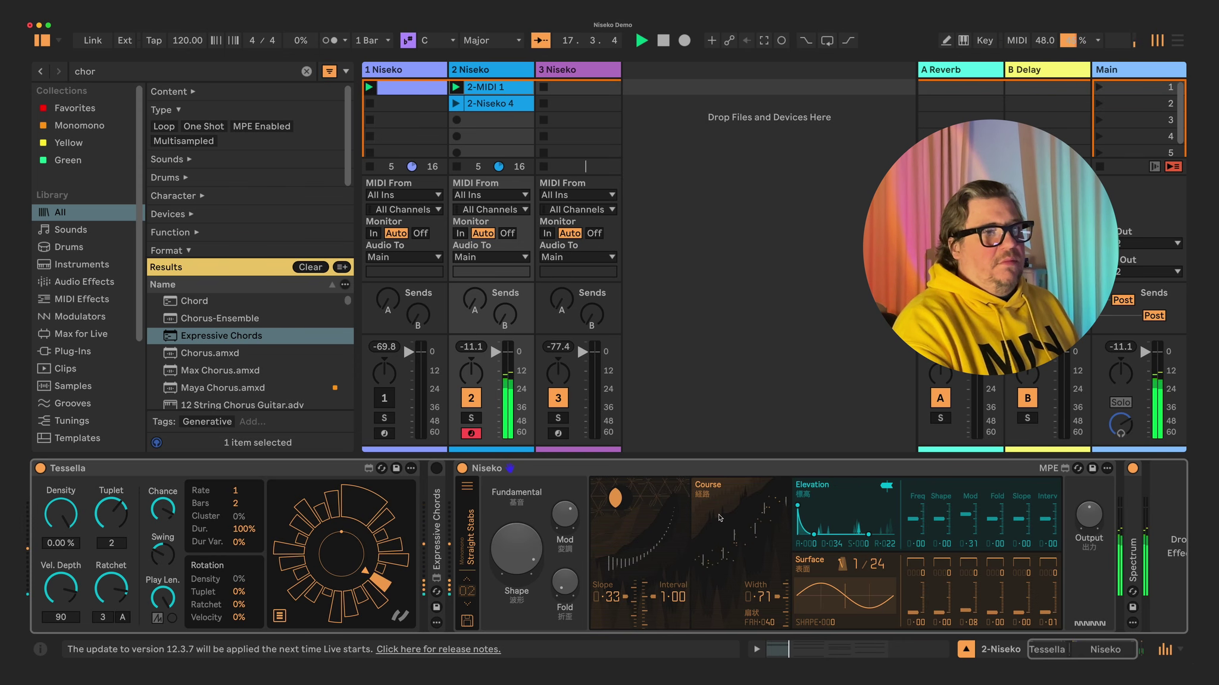
pyautogui.moveTo(815, 535); pyautogui.dragTo(871, 534)
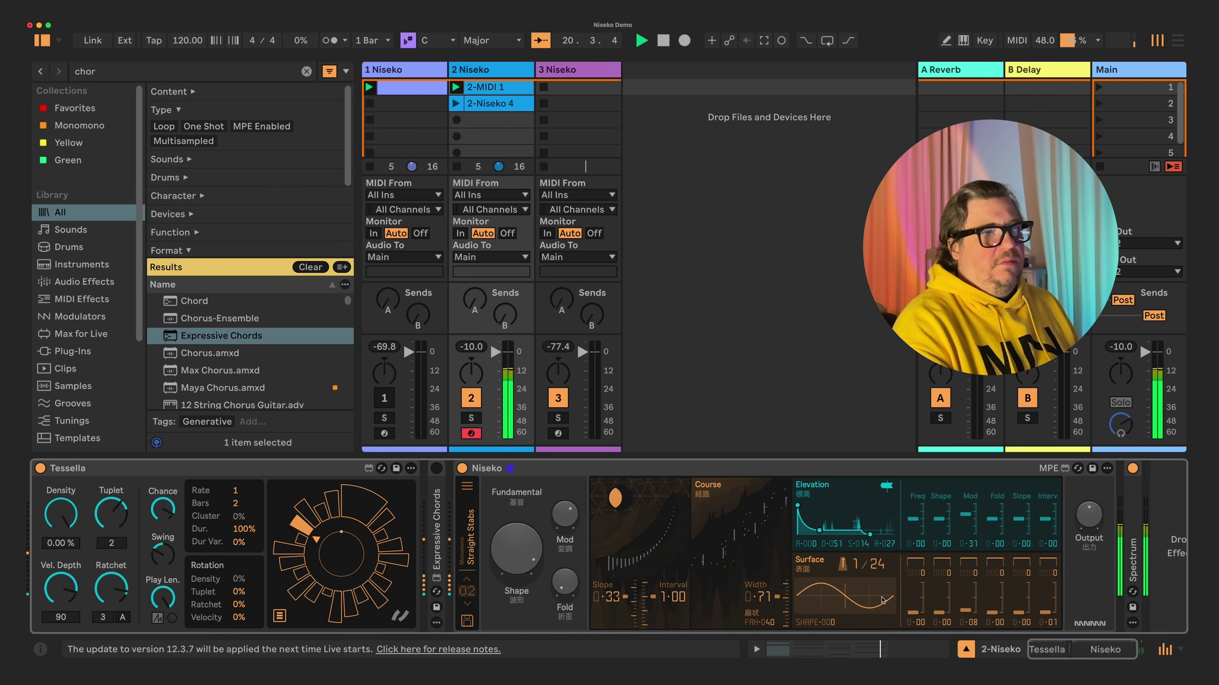
# Step: Set the Surface rate to 1/12 with modulation 0.52 on Shape and 0.61 on Slope, trying 0.60 on Fold before zeroing it
pyautogui.moveTo(946, 611); pyautogui.dragTo(946, 590)
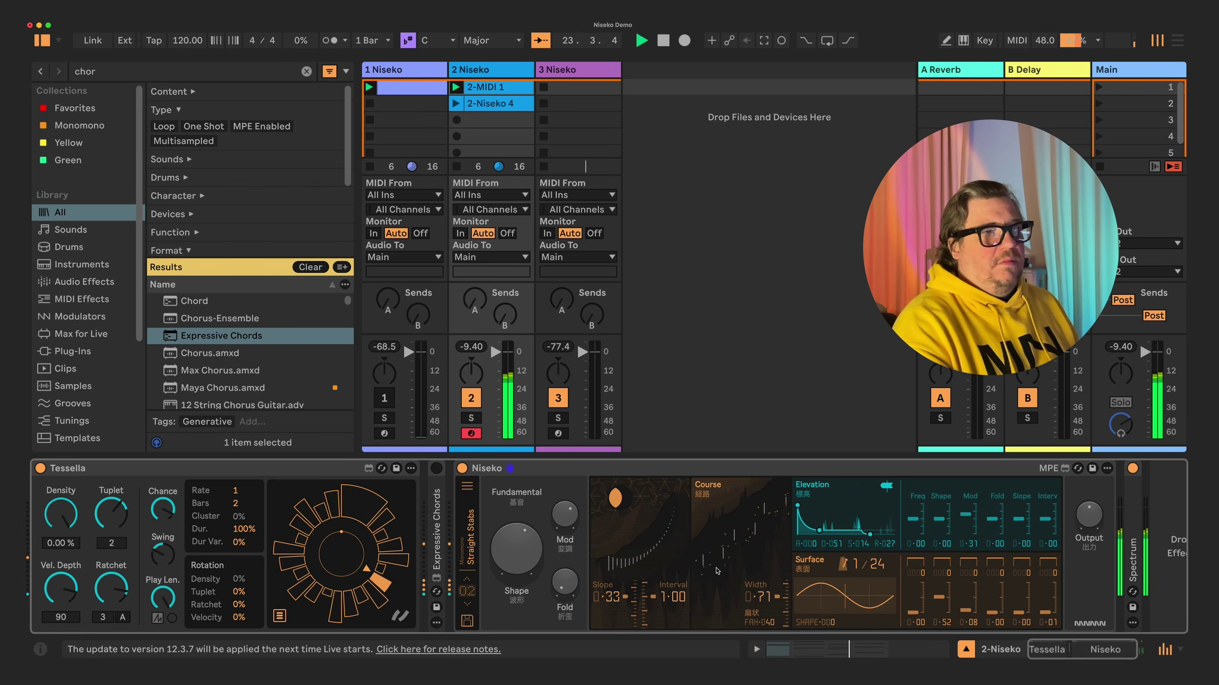
pyautogui.moveTo(882, 573); pyautogui.dragTo(882, 568)
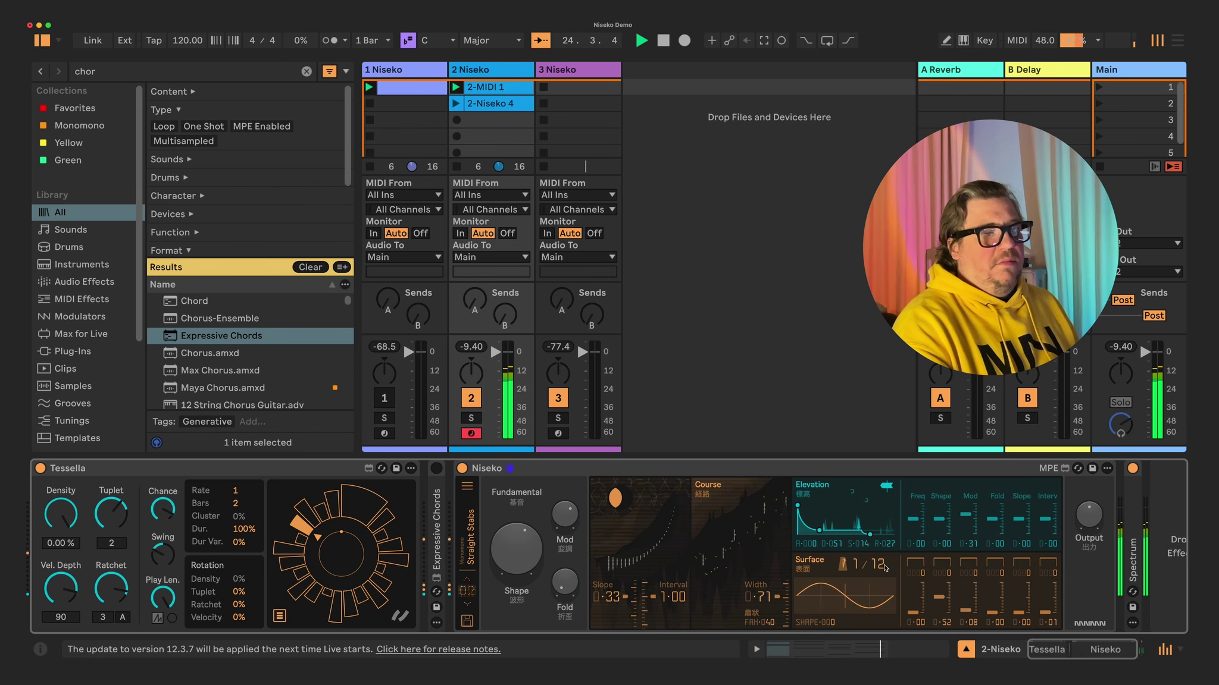
pyautogui.moveTo(995, 613); pyautogui.dragTo(995, 605)
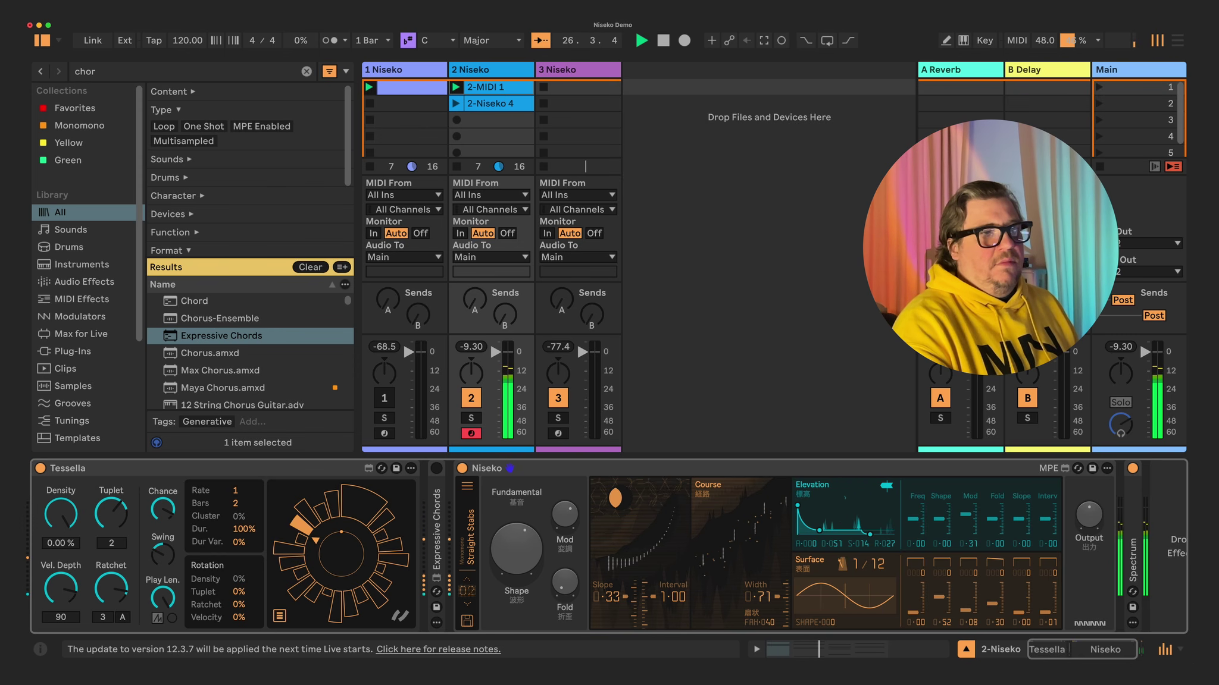
pyautogui.moveTo(995, 604); pyautogui.dragTo(996, 594)
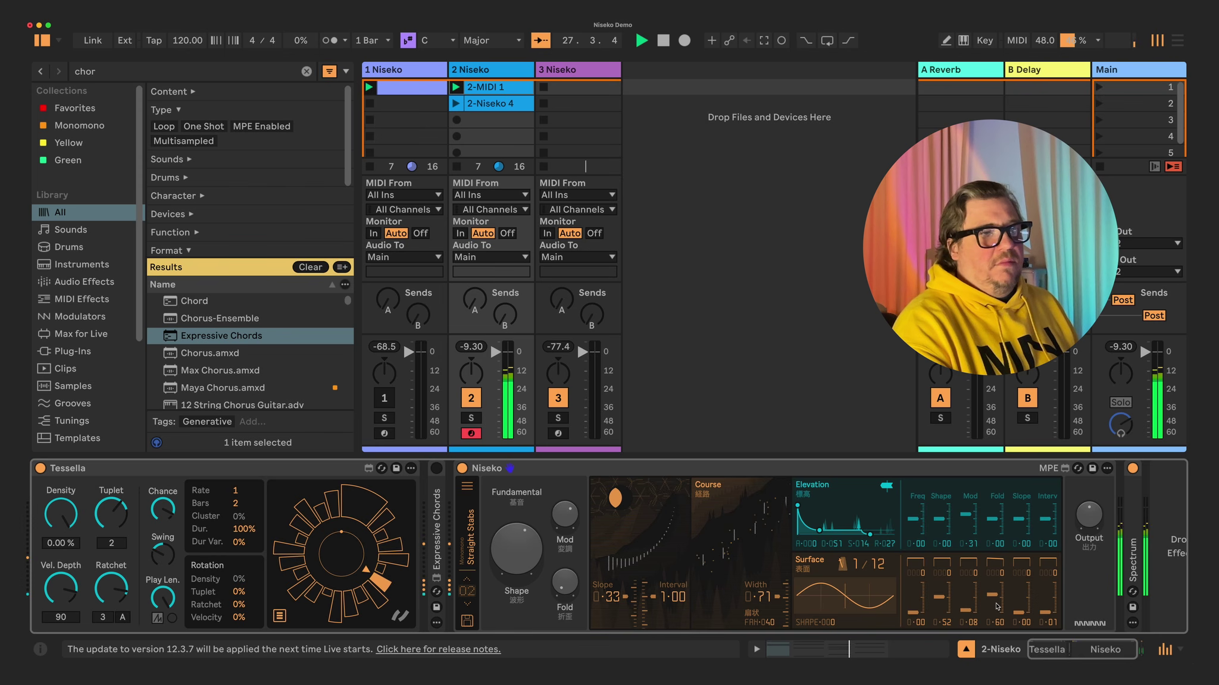
pyautogui.moveTo(998, 607); pyautogui.dragTo(1018, 595)
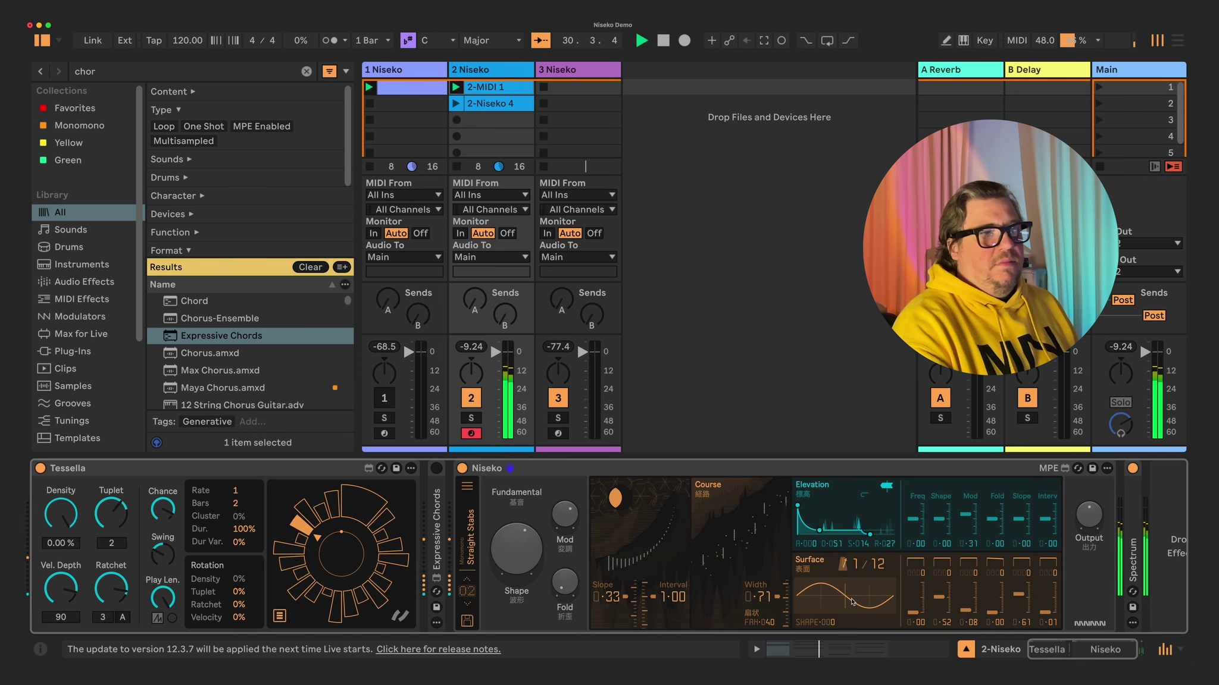
# Step: Set the Surface rate to 1/32 with modulation 0.01 on Freq, 0.57 on Shape, 0.10 on Mod and 0.07 on Interval
pyautogui.moveTo(870, 567); pyautogui.dragTo(870, 582)
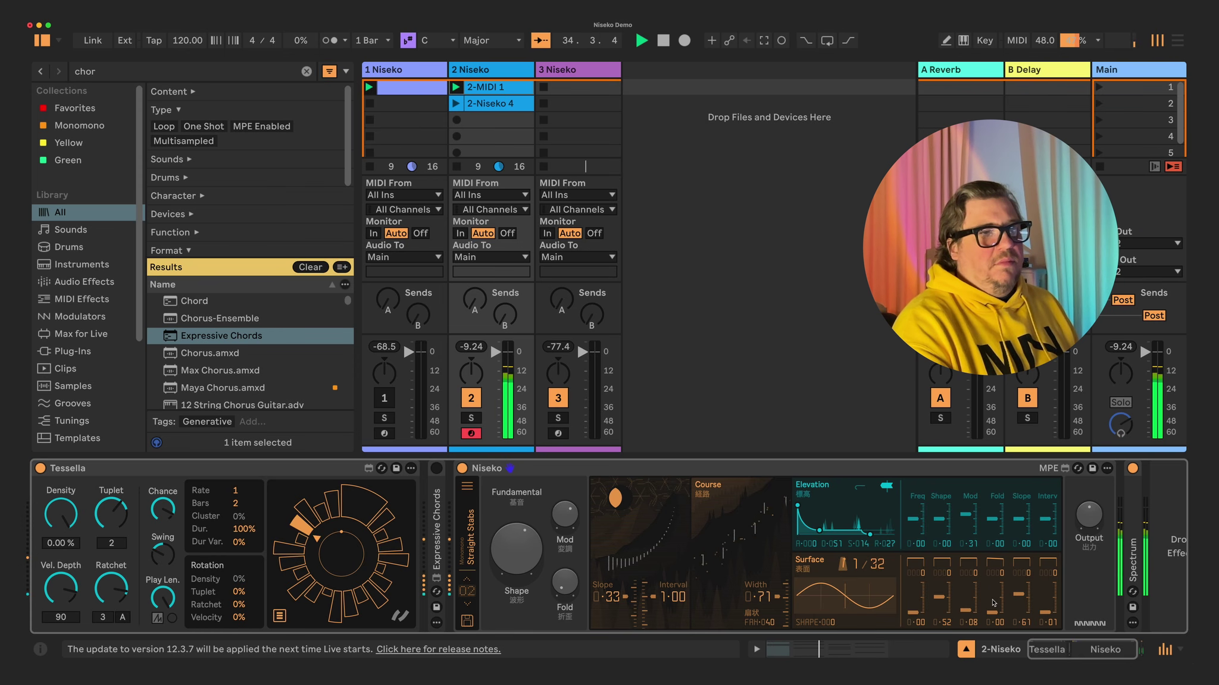
pyautogui.moveTo(1044, 611); pyautogui.dragTo(1044, 607)
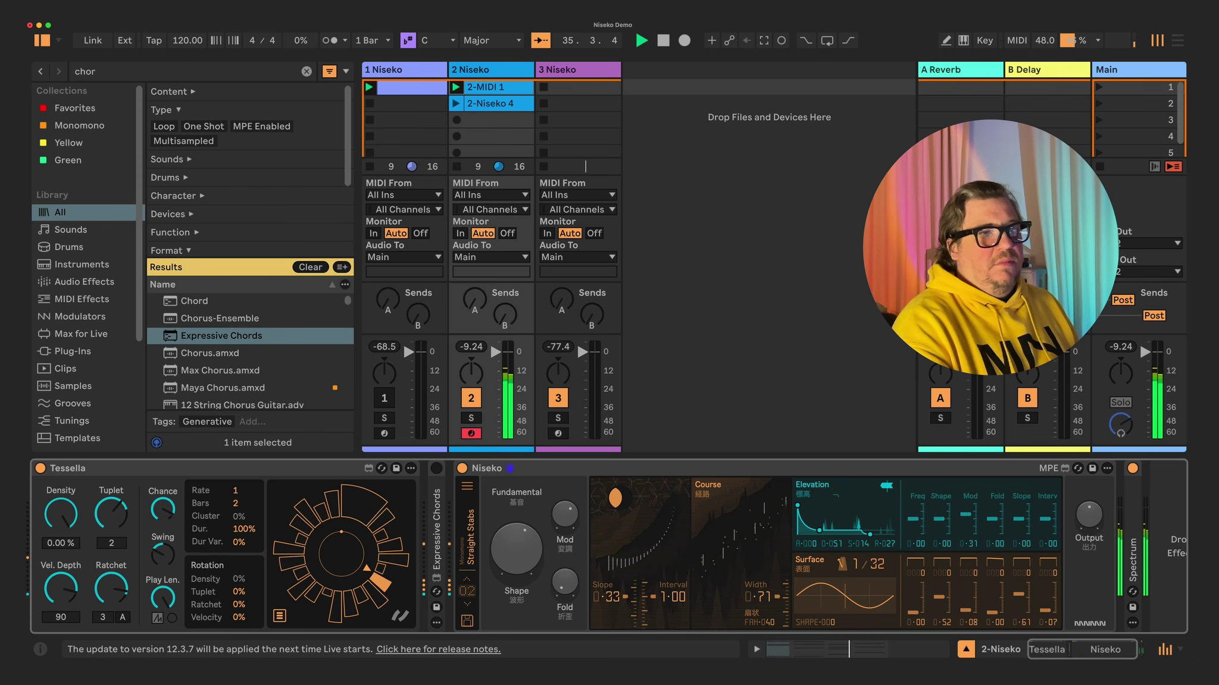
pyautogui.moveTo(913, 612); pyautogui.dragTo(968, 605)
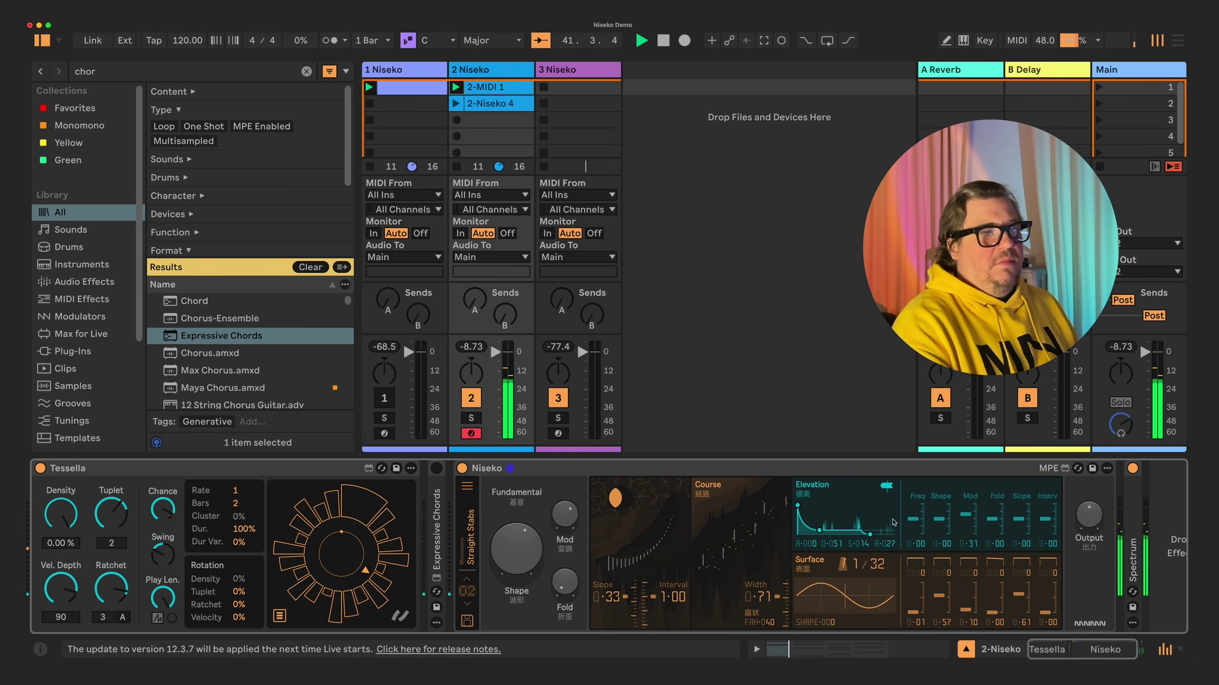
# Step: Audition Niseko presets 03, Bass Roar, 04, Funky Springs, 05, Tree Well Bloom, and 06, Moonlit Poma, with Tessella running
pyautogui.click(474, 589)
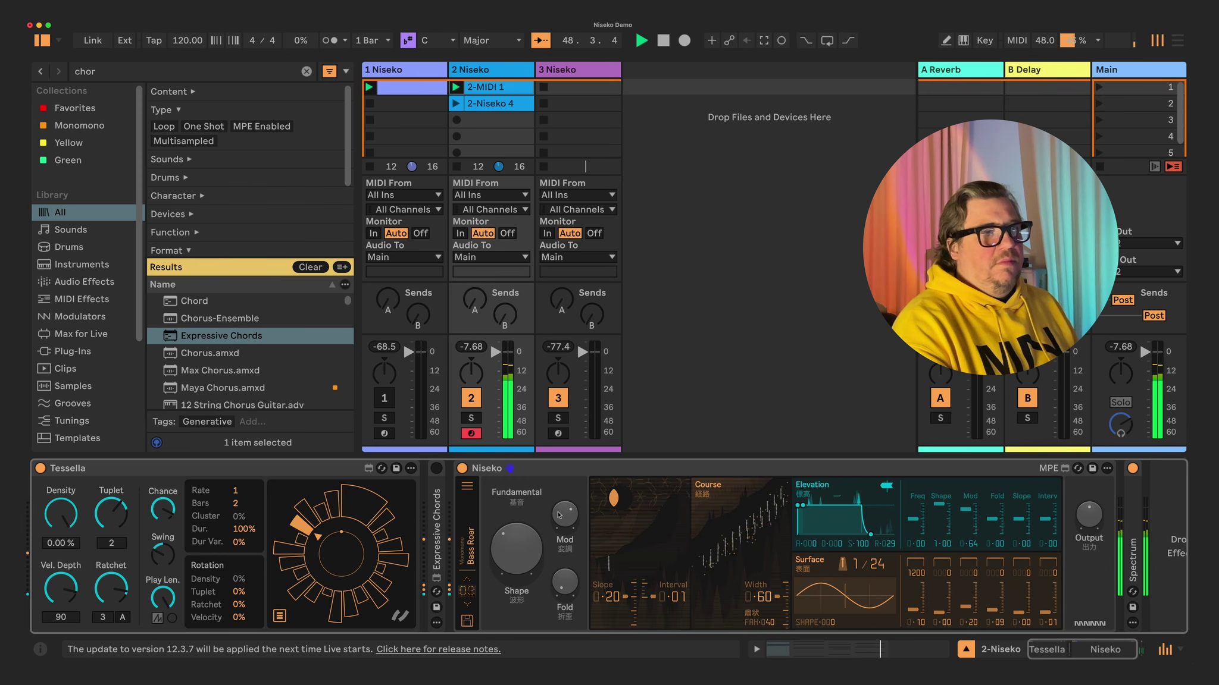
pyautogui.click(465, 580)
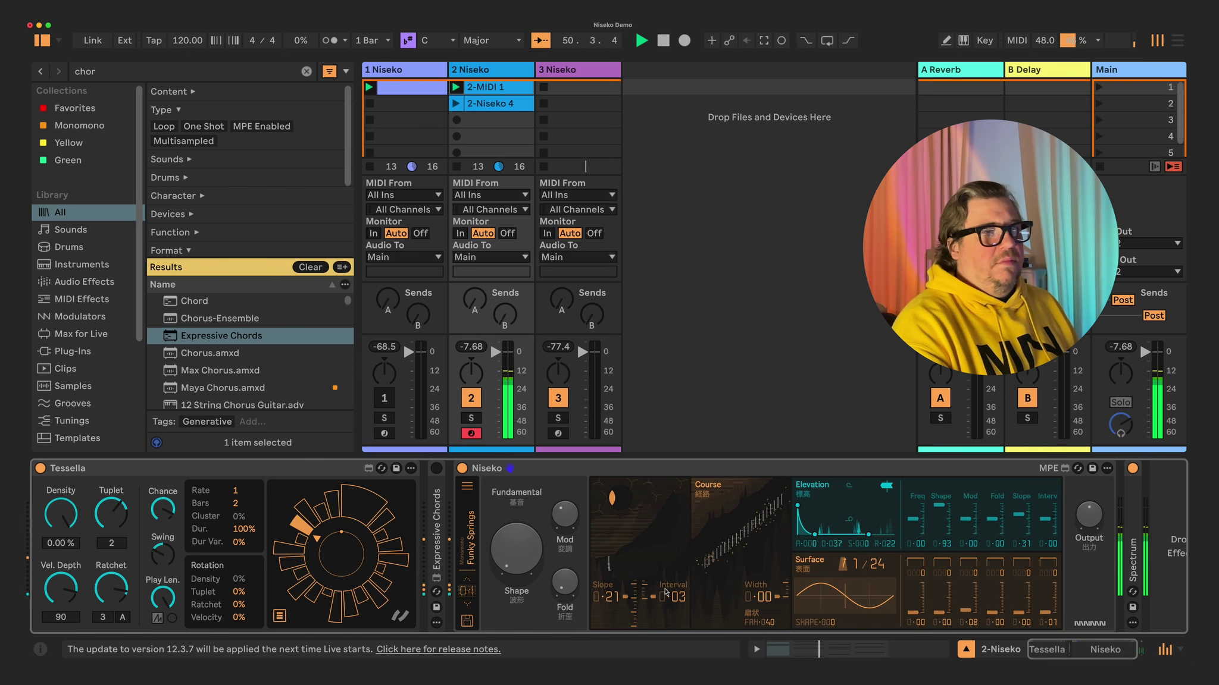
pyautogui.press('space')
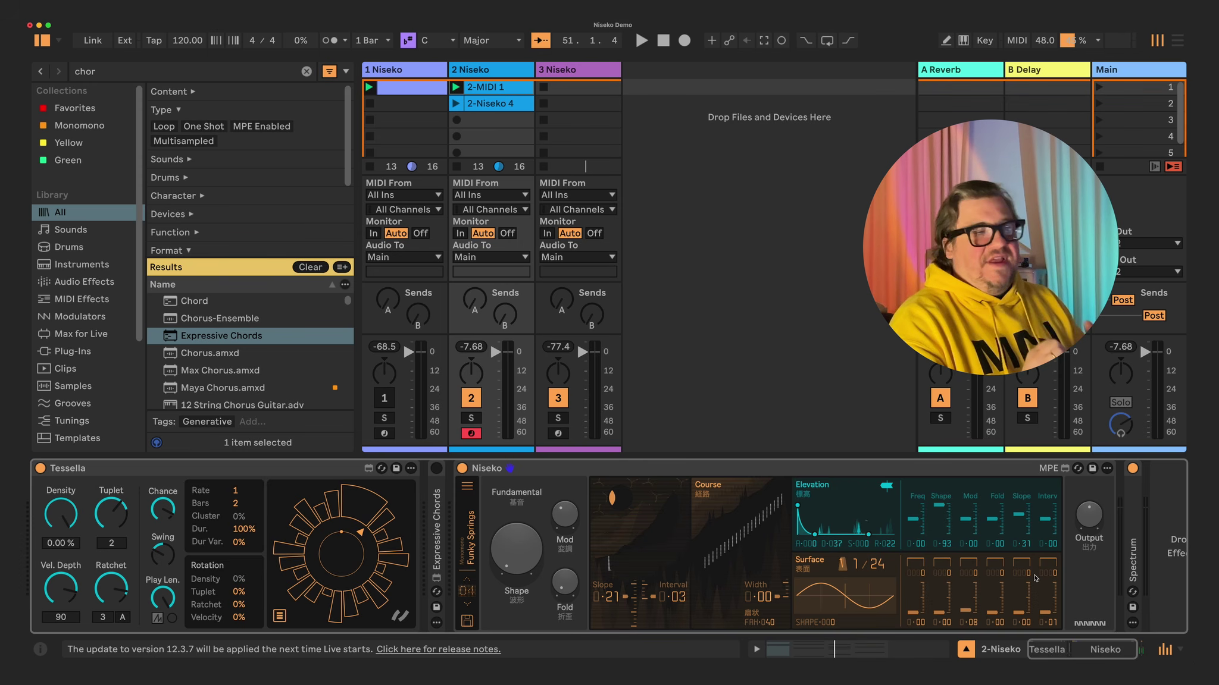
pyautogui.press('space')
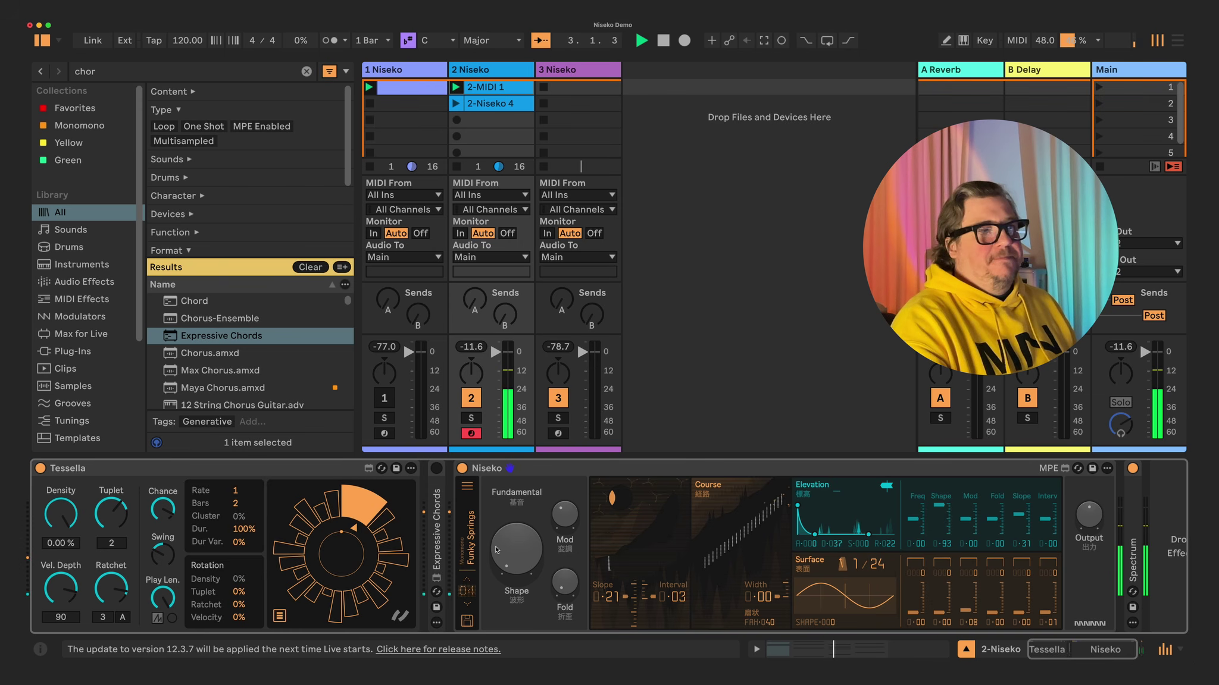
pyautogui.click(480, 589)
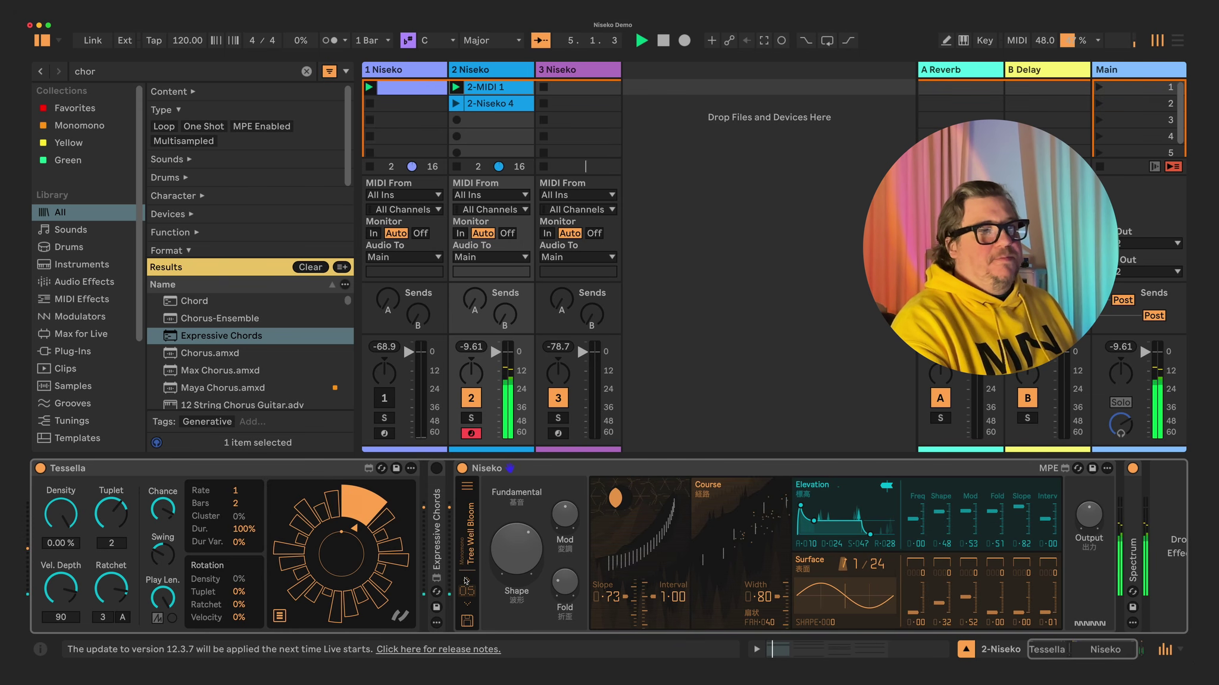
pyautogui.click(469, 581)
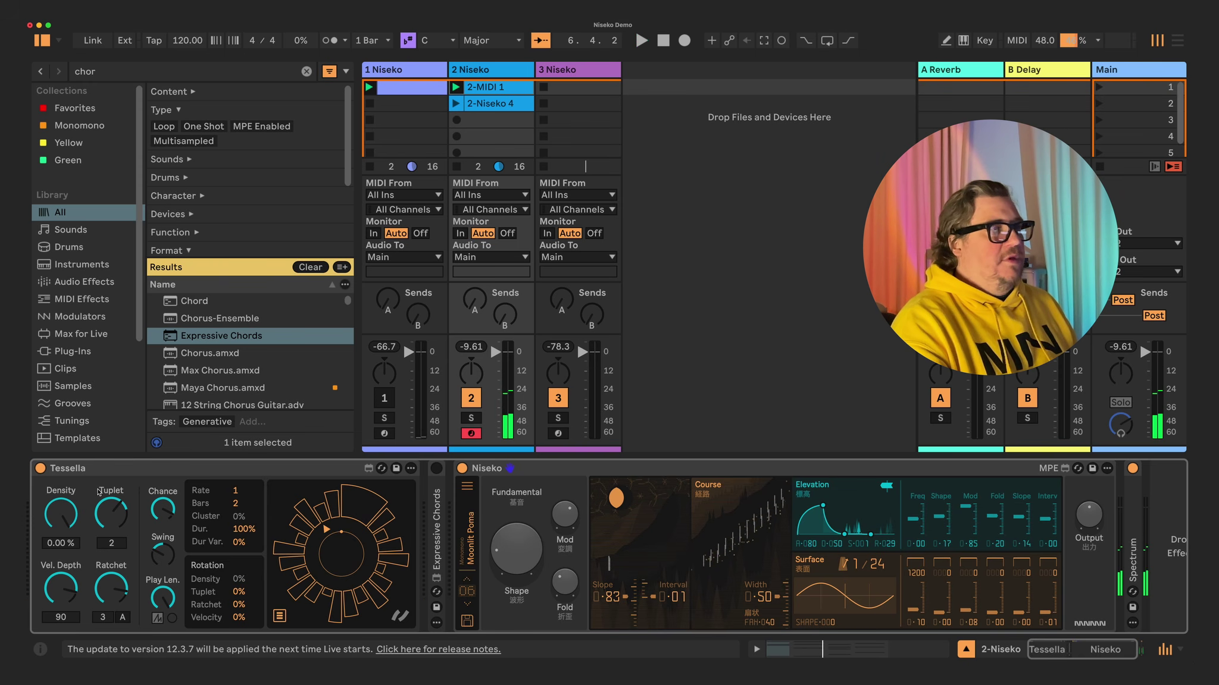
# Step: Play Moonlit Poma with Tessella switched off, and load preset 07, Nordic Lantern, with Tessella on again
pyautogui.click(40, 469)
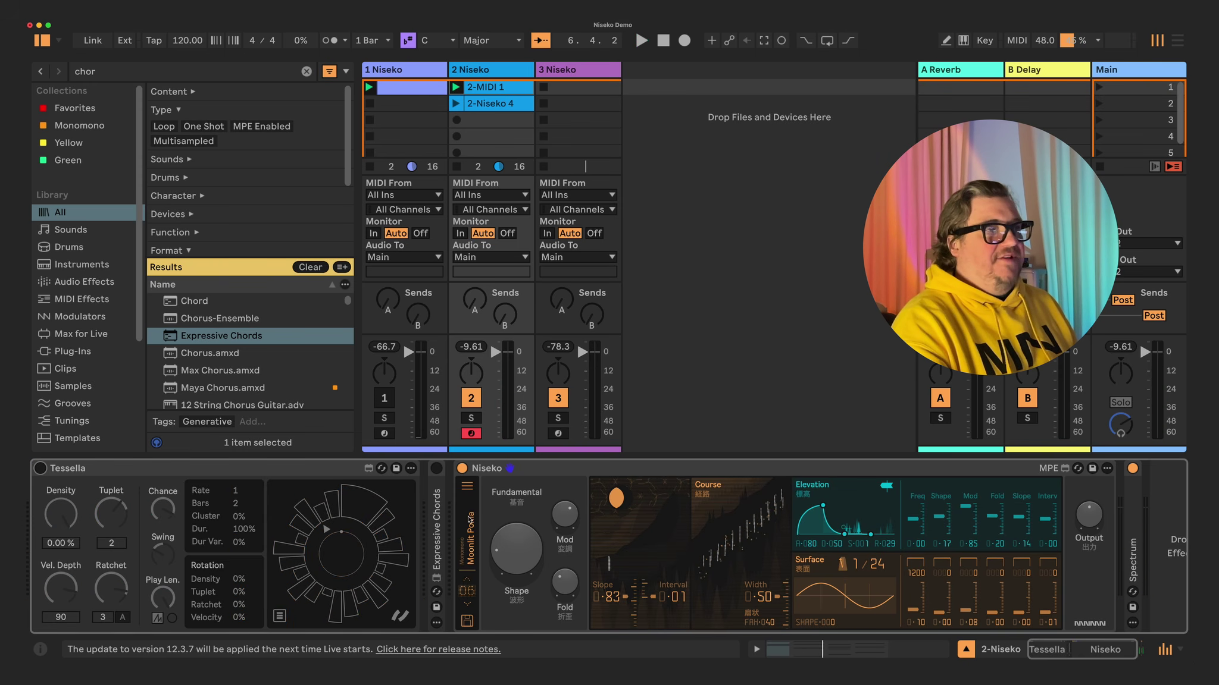
pyautogui.press('space')
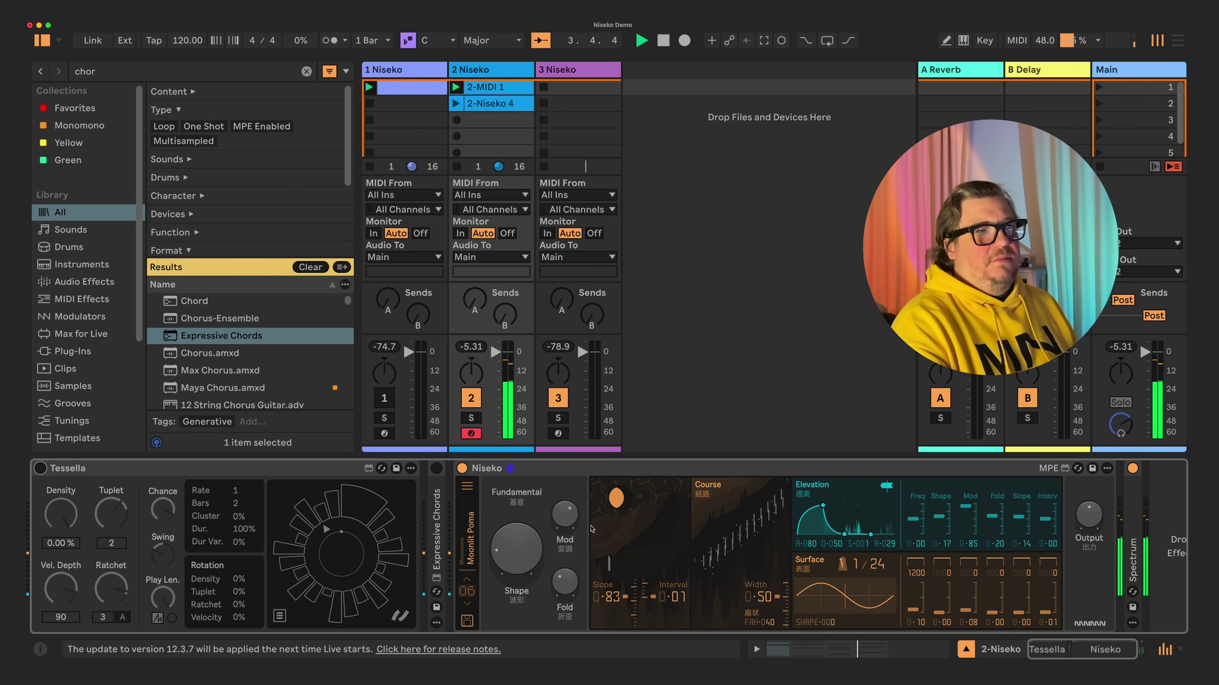
pyautogui.click(466, 578)
pyautogui.click(39, 468)
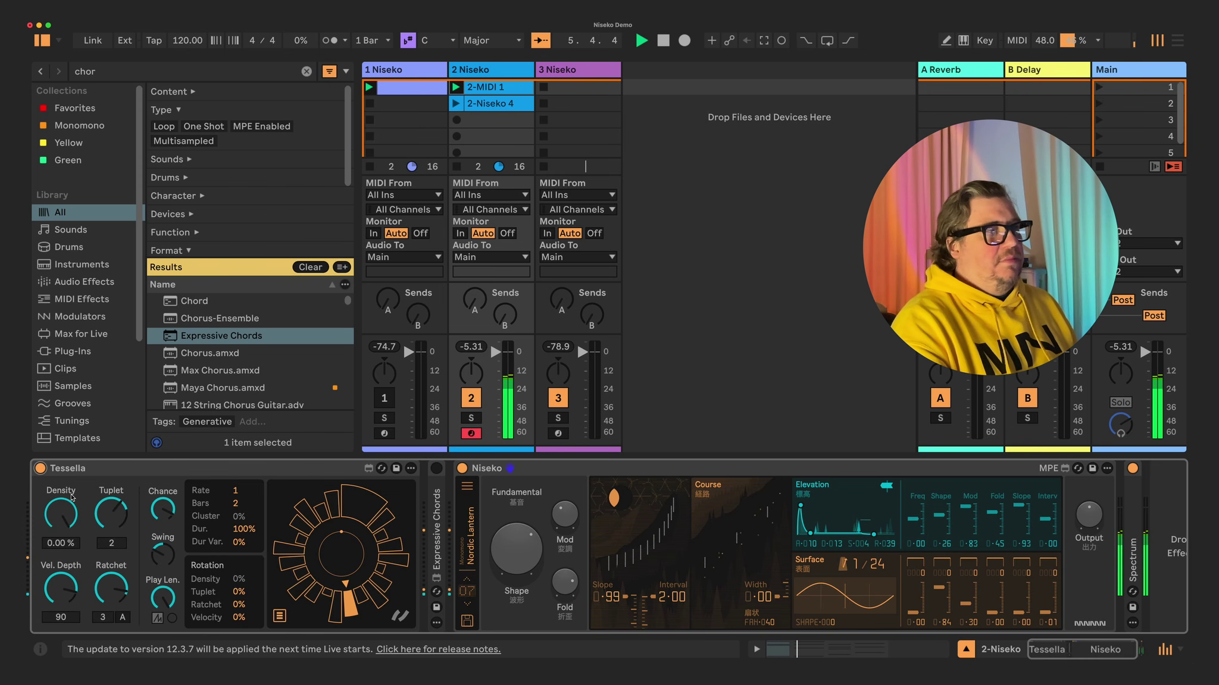
# Step: Audition Niseko presets 08, Piste Glide, and 09, and set the Interval of preset 09 to 1.46
pyautogui.click(468, 581)
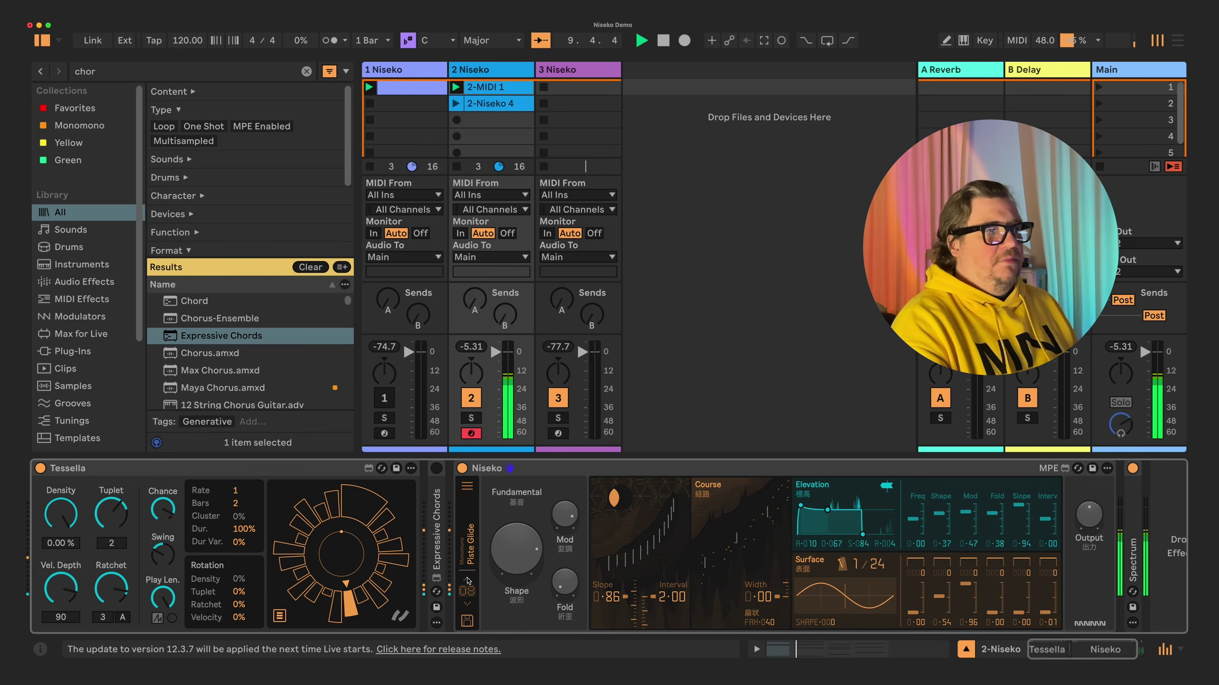
pyautogui.click(467, 581)
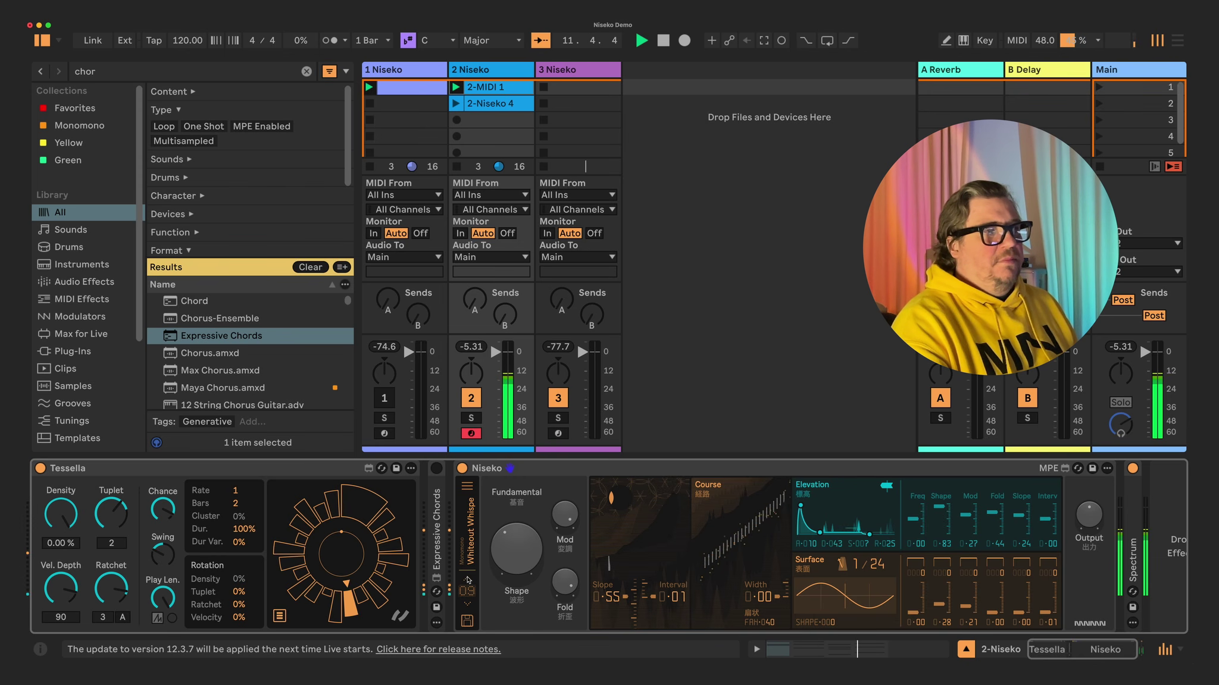
pyautogui.moveTo(677, 602)
pyautogui.mouseDown()
pyautogui.moveTo(675, 572)
pyautogui.moveTo(654, 602)
pyautogui.mouseUp()
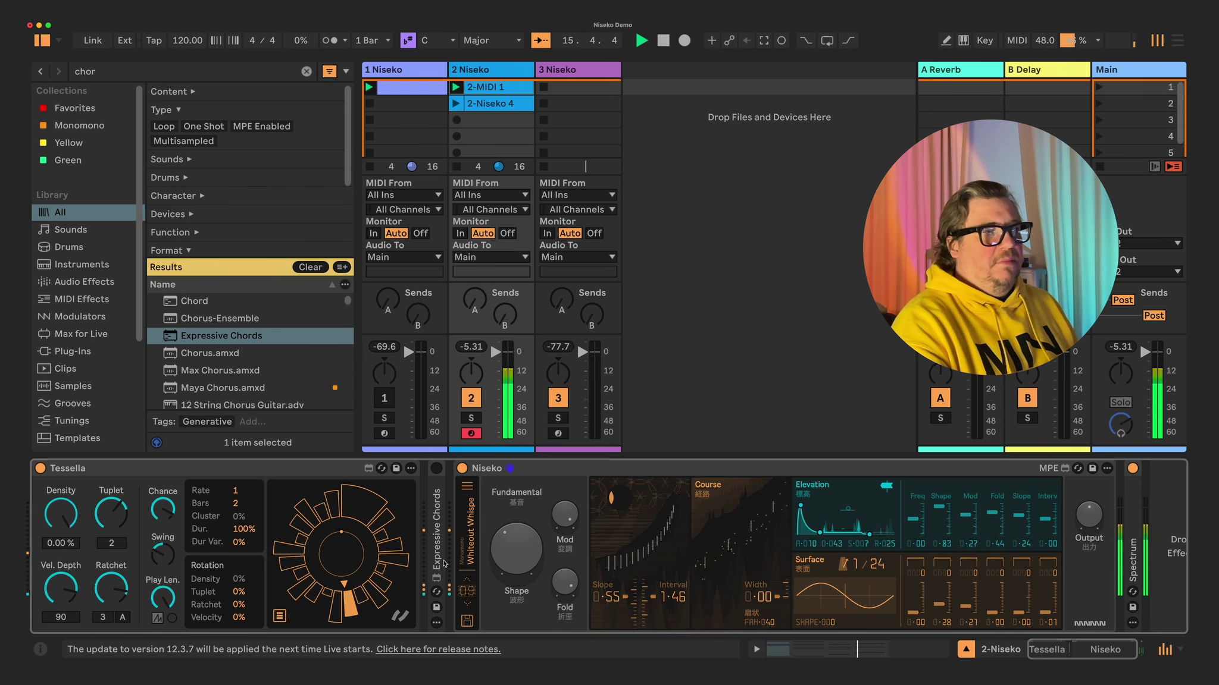
# Step: Audition Niseko presets 10, Frozen Switchback, 11, Ice Lantern, and 12, Slalom Ember
pyautogui.click(468, 583)
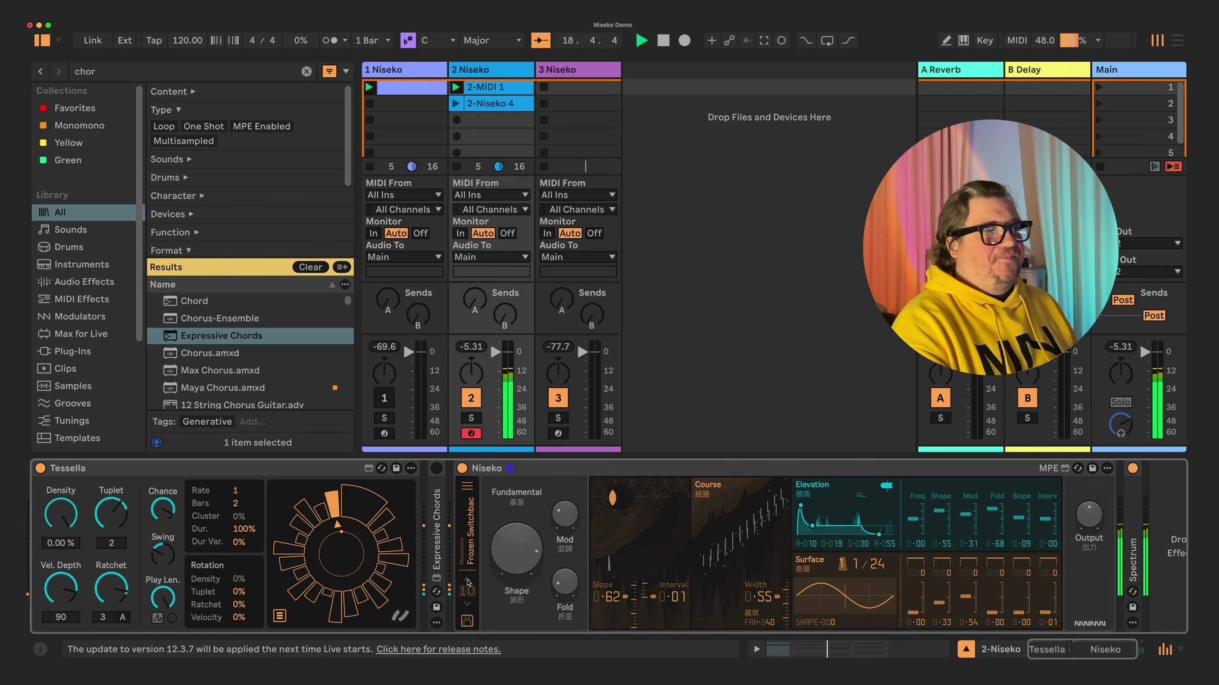
pyautogui.click(468, 584)
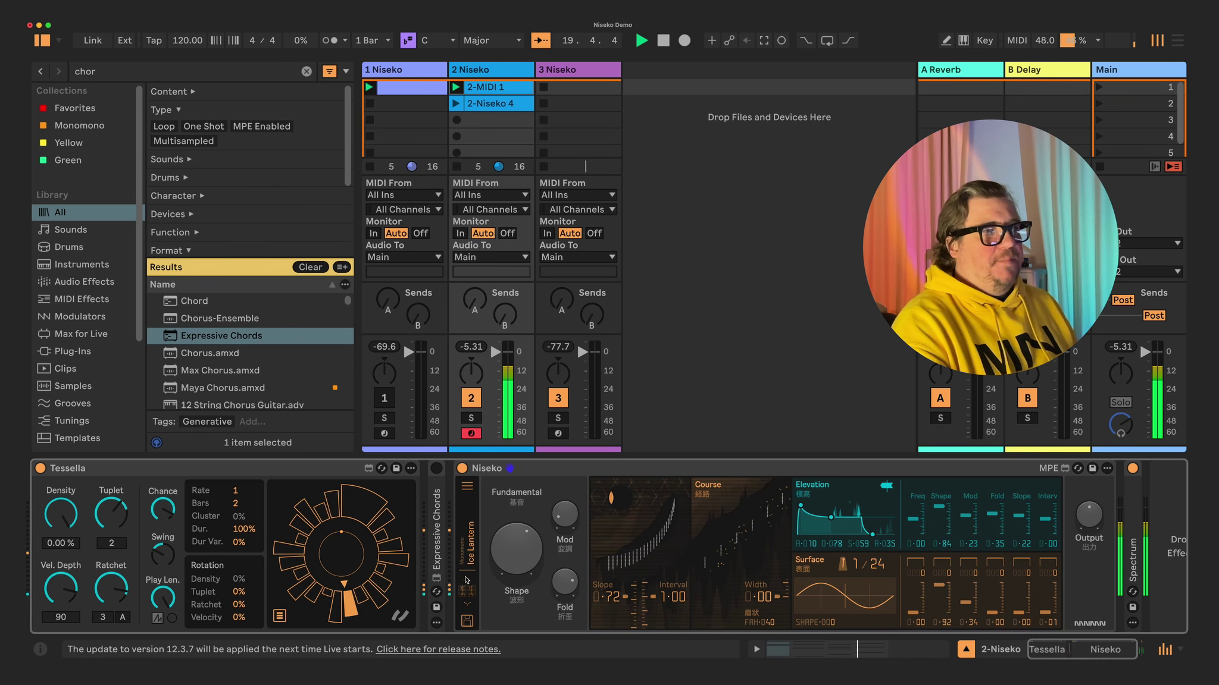
pyautogui.click(469, 581)
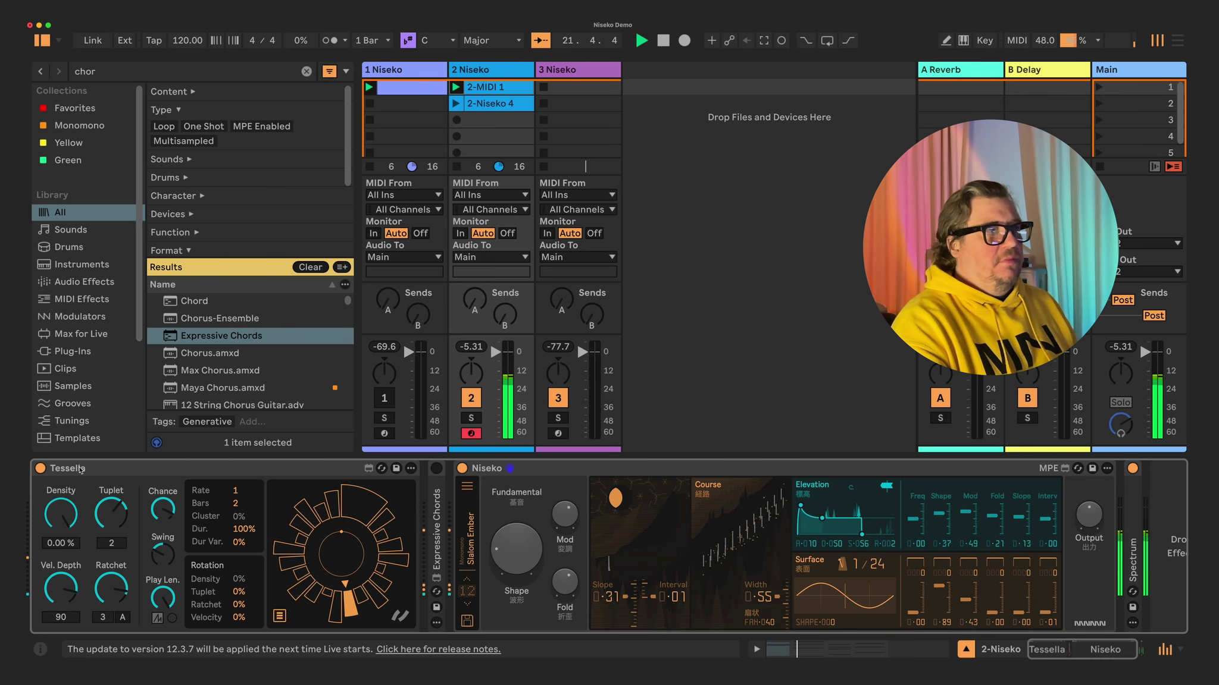
# Step: Switch off Tessella, audition Niseko presets 13, Snowfield Ember, and 14, Crystal Chicane, and stop playback
pyautogui.press('0')
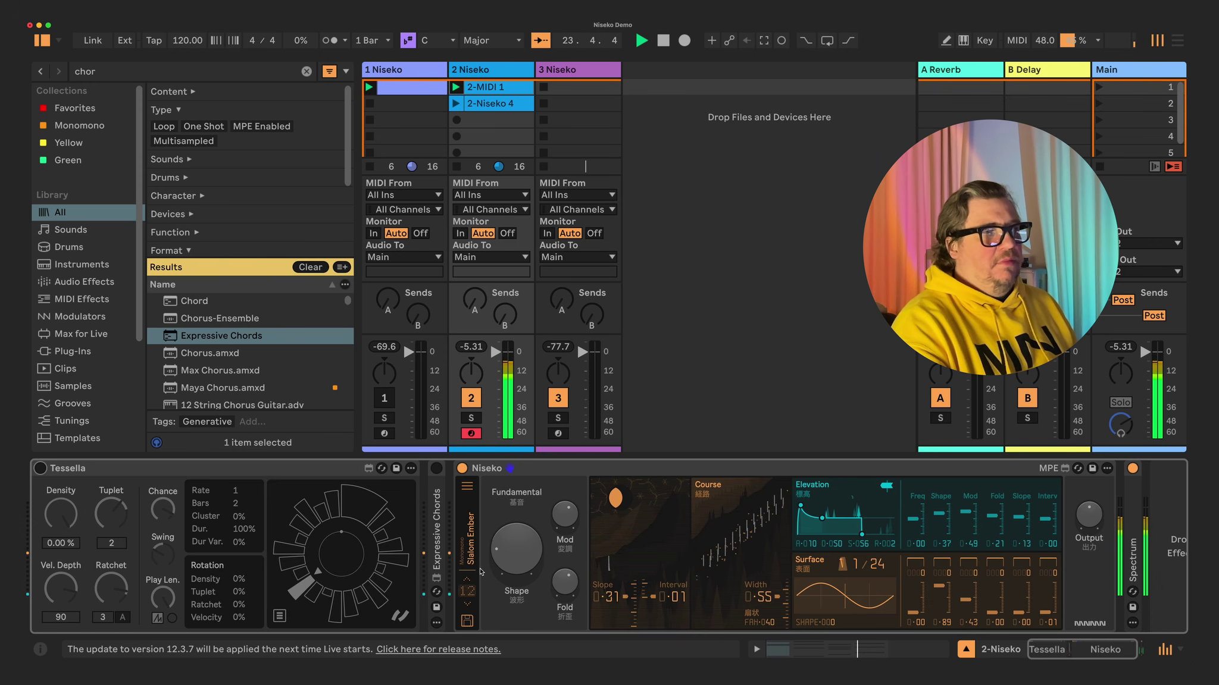
pyautogui.click(469, 585)
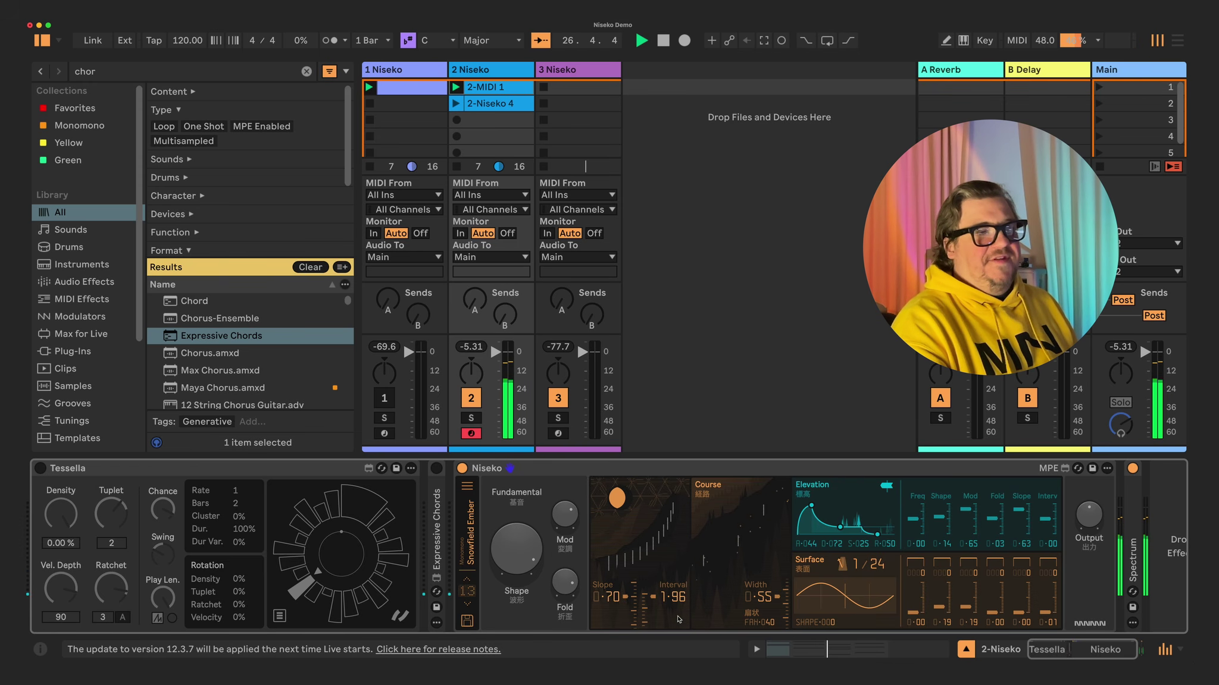
pyautogui.press('space')
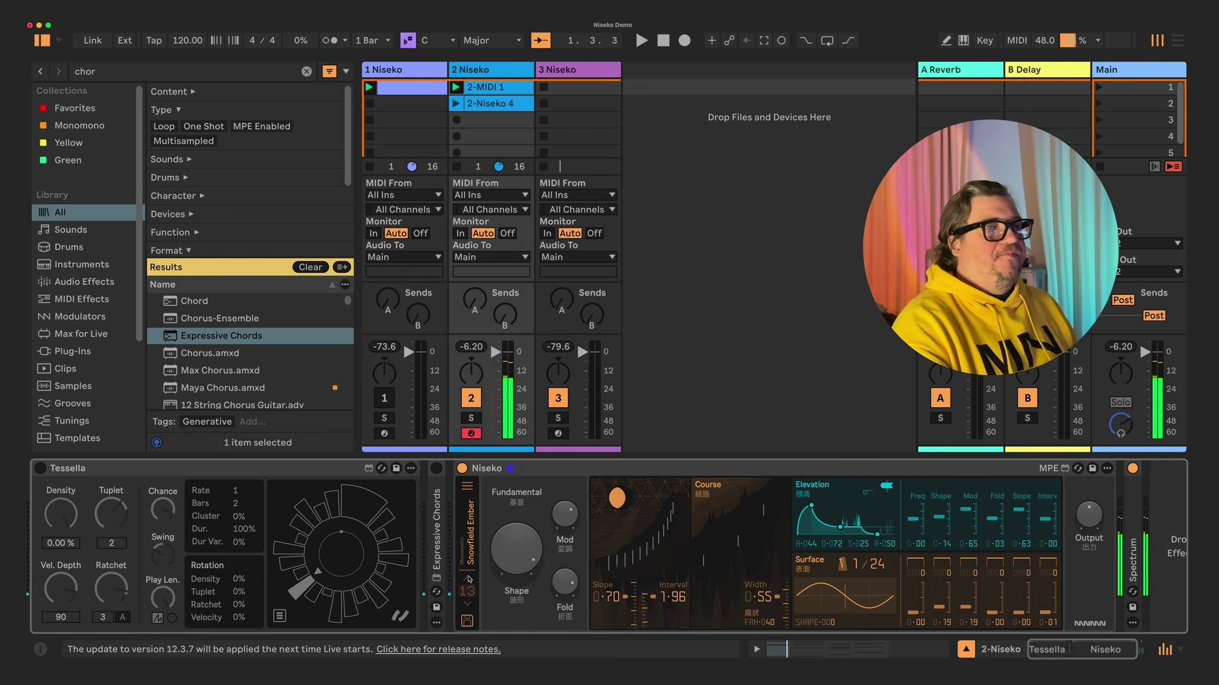
pyautogui.click(467, 603)
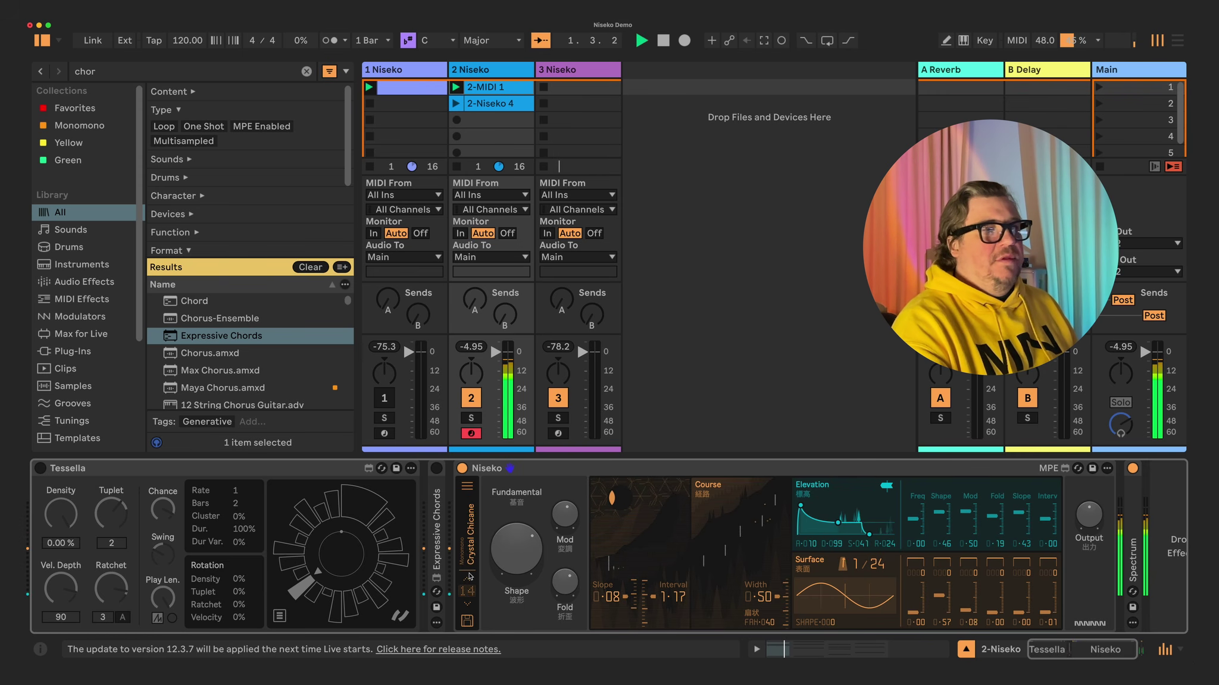
pyautogui.press('space')
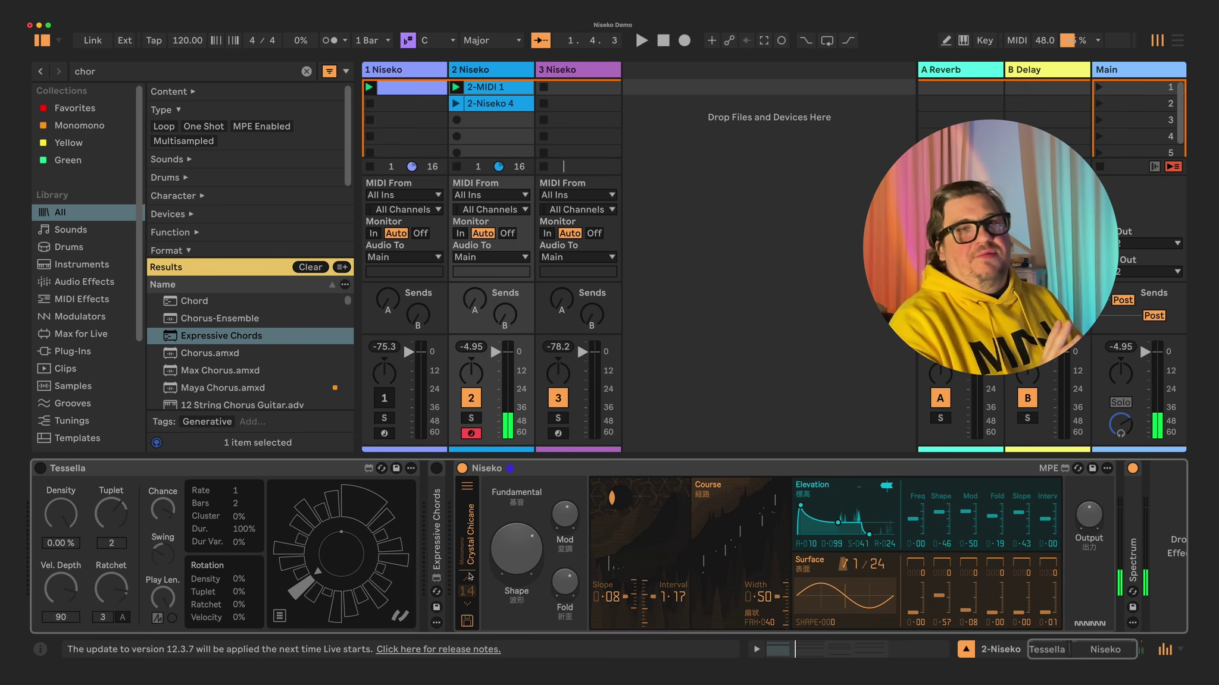
# Step: Switch Tessella back on, play Crystal Chicane through it, and load preset 15, Ski Patrol Shuffle
pyautogui.click(42, 467)
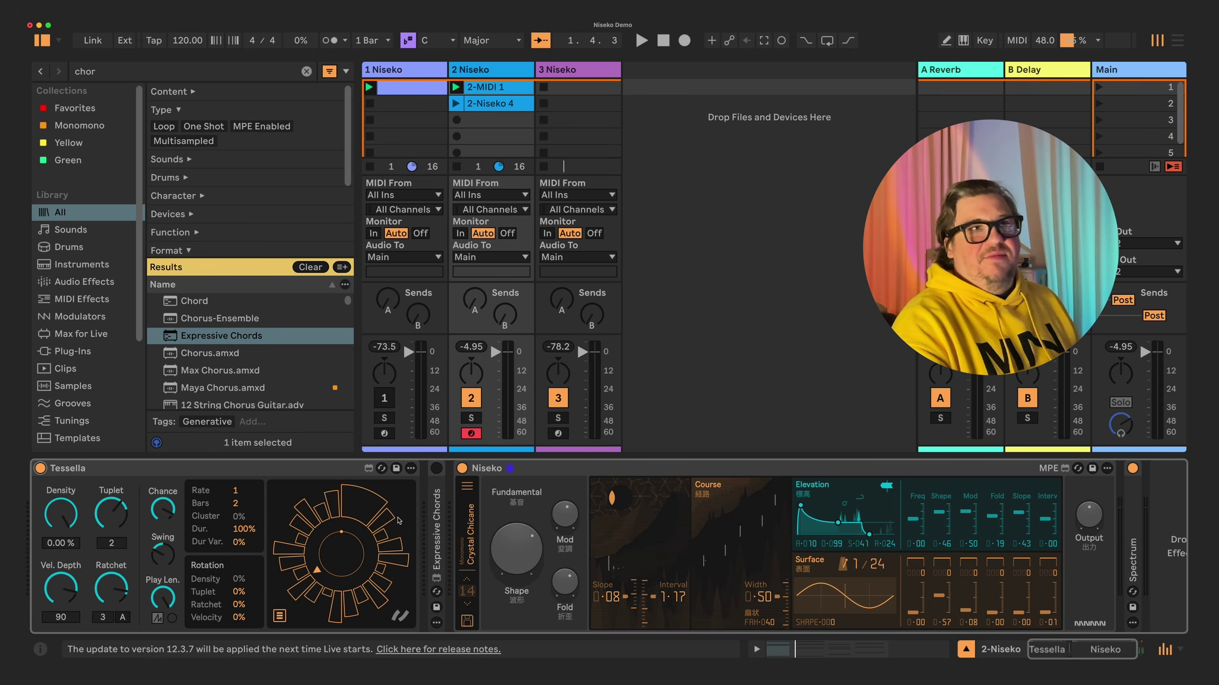
pyautogui.press('space')
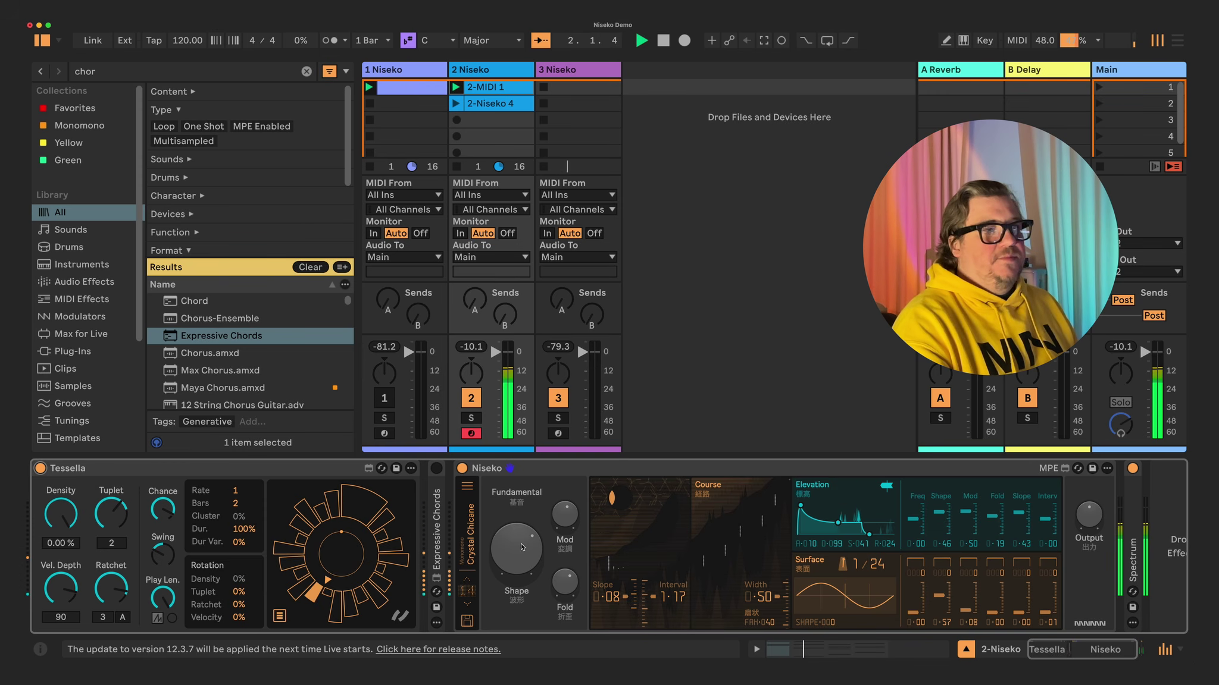
pyautogui.click(467, 580)
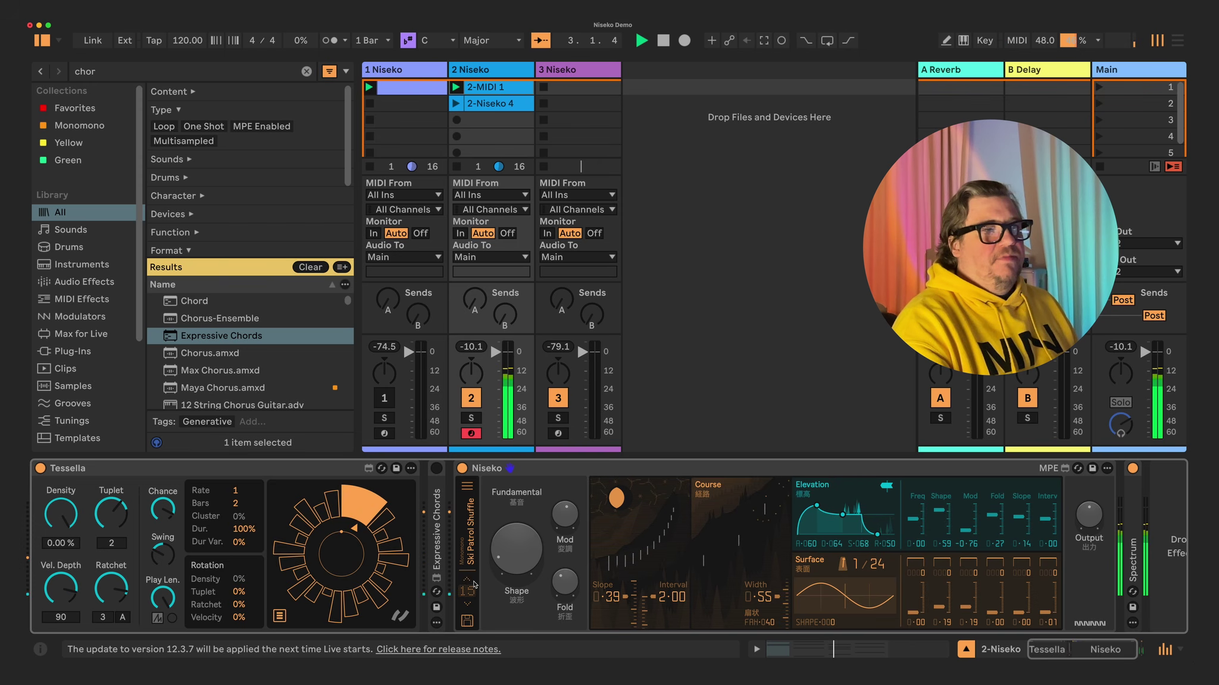
# Step: Play Ski Patrol Shuffle with Tessella switched off, and load and play preset 16, Avalanche Lullaby
pyautogui.click(40, 468)
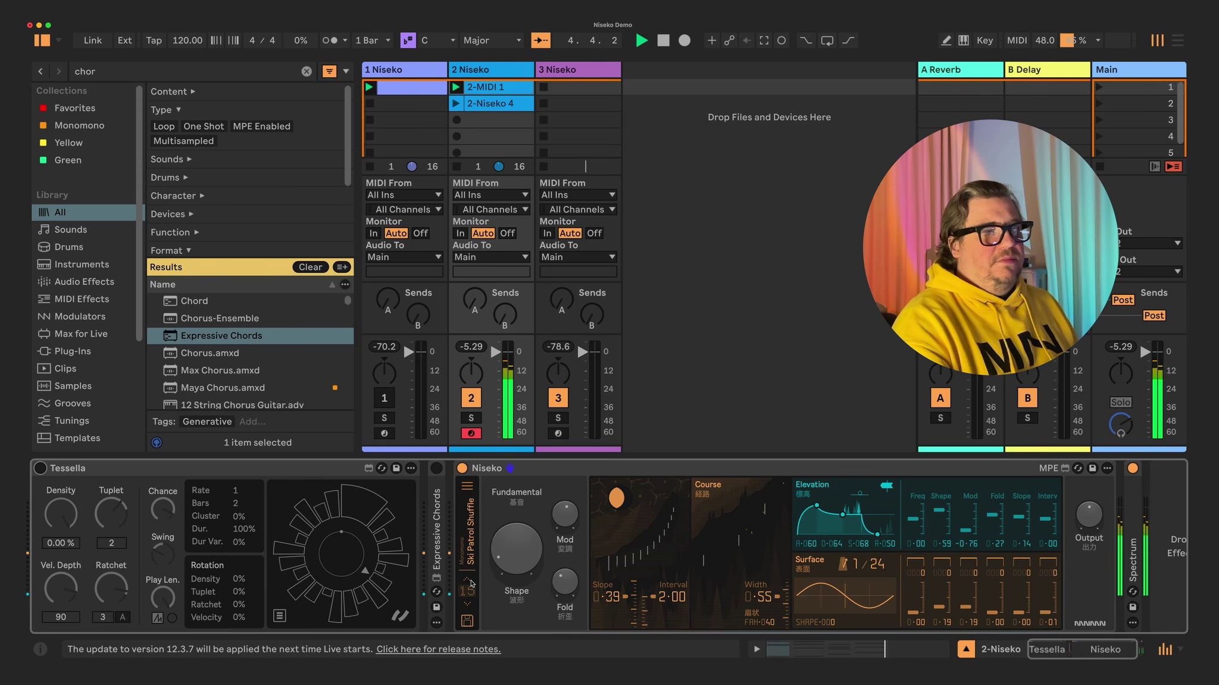
pyautogui.click(474, 585)
pyautogui.press('space')
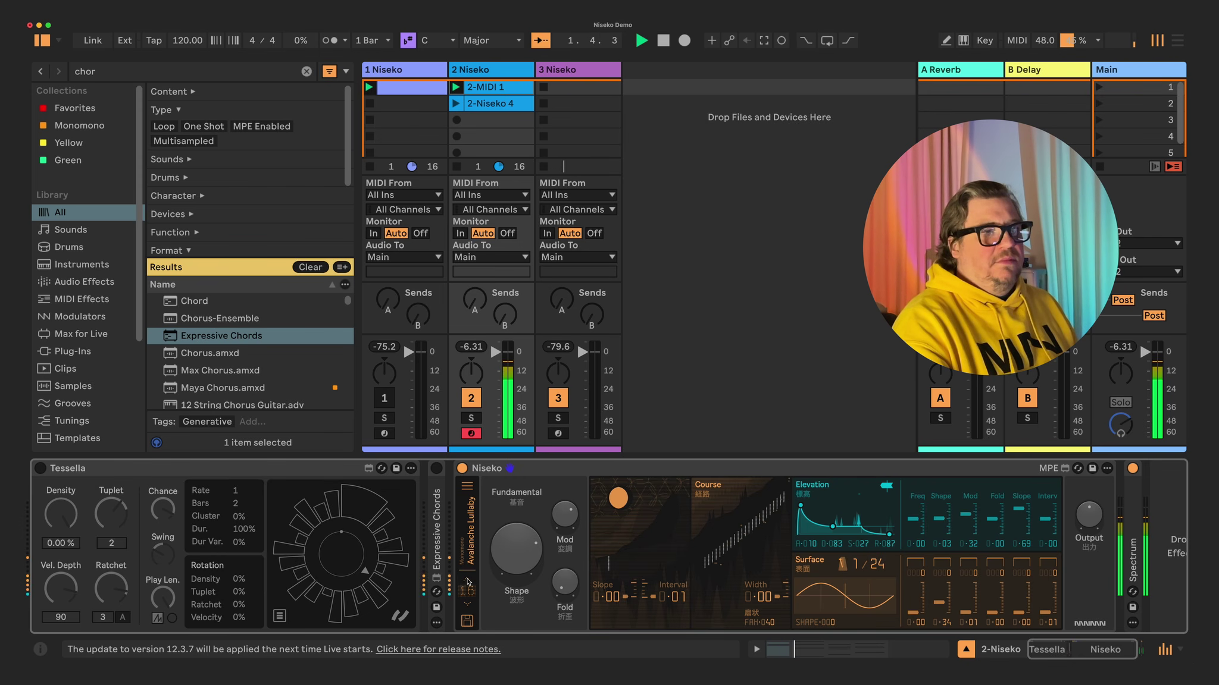